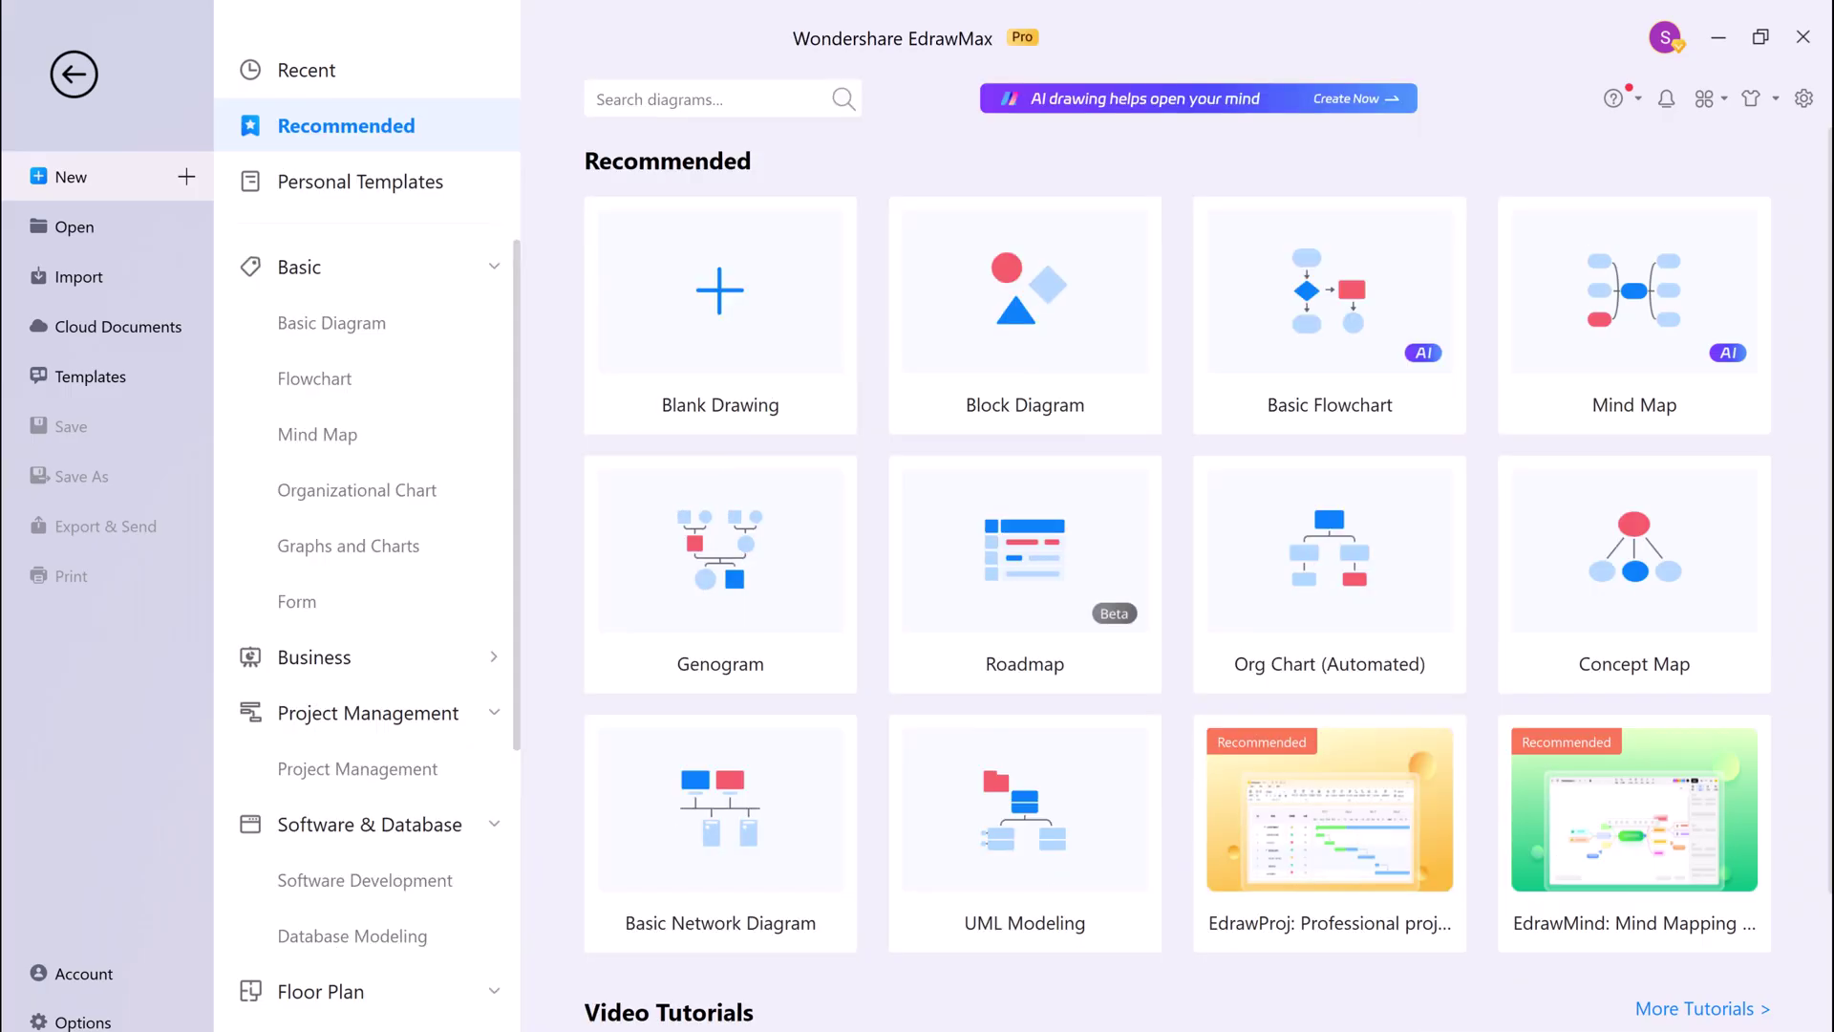
Step: Browse the template categories, from flowcharts and mind maps through to software development
{"action": "scroll", "coordinate": [919, 522], "scroll_direction": "down", "scroll_amount": 3}
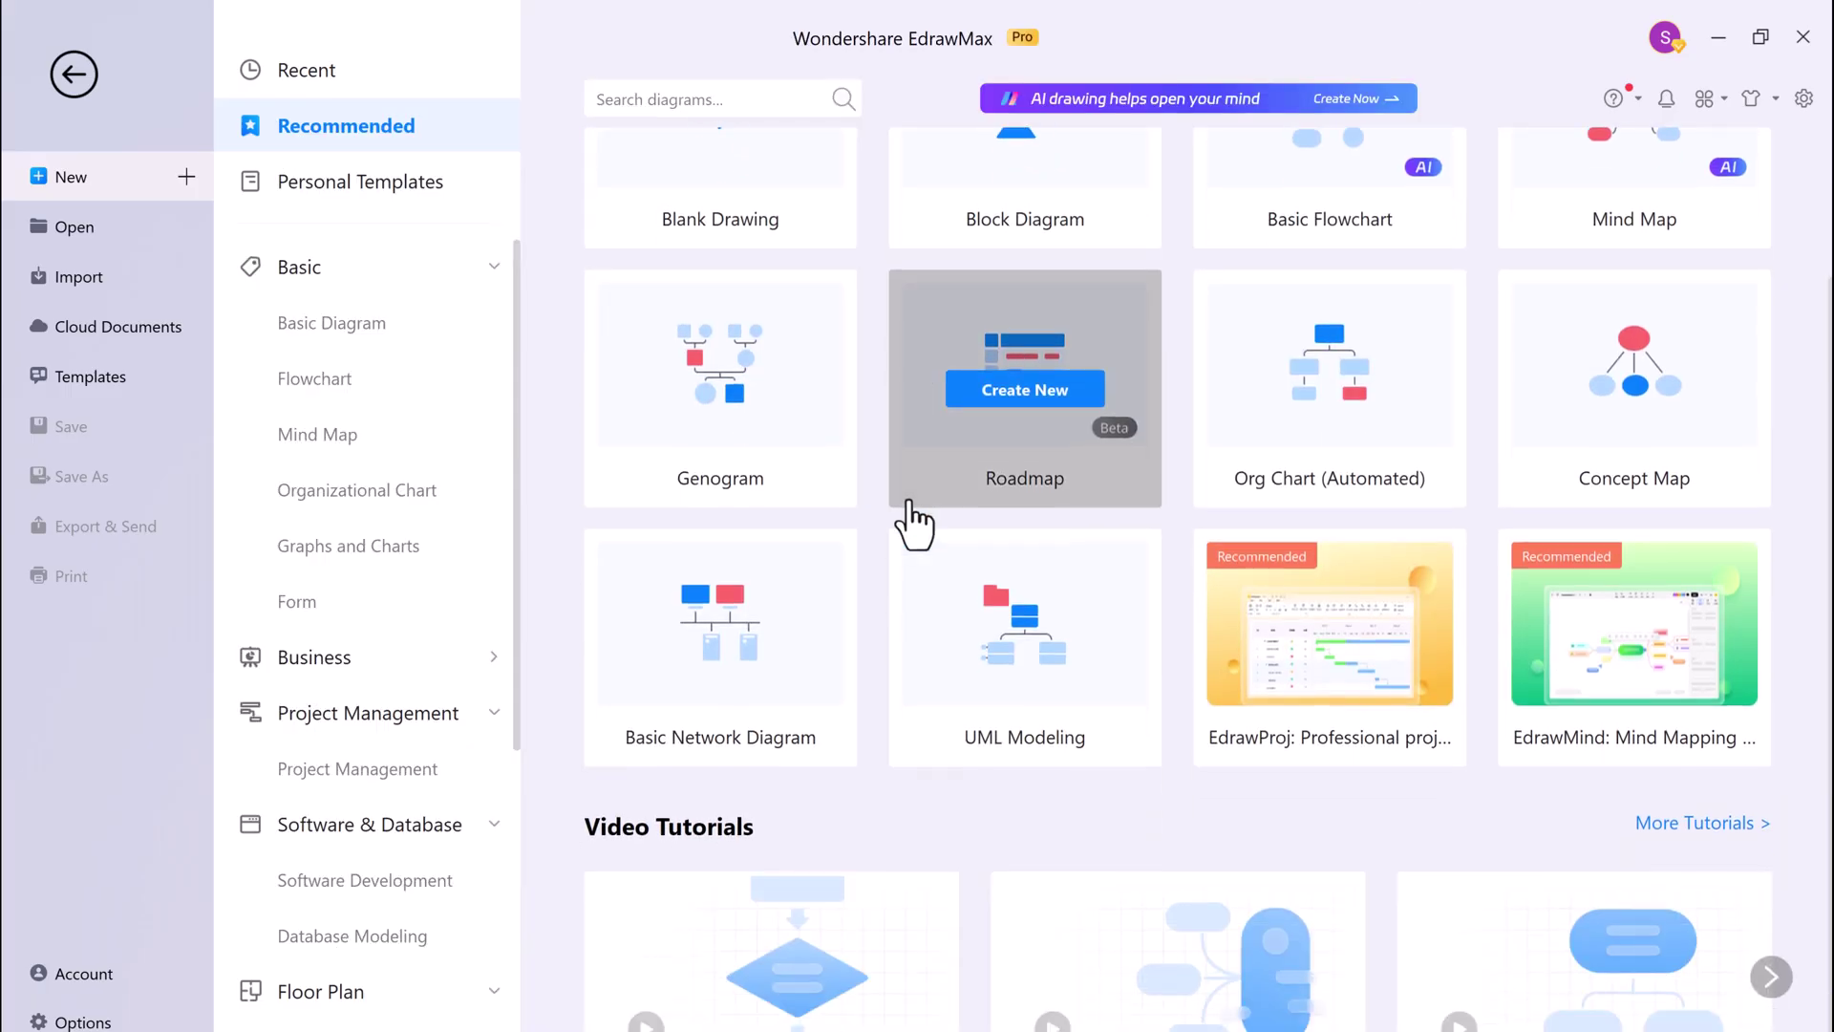
{"action": "left_click", "coordinate": [308, 373]}
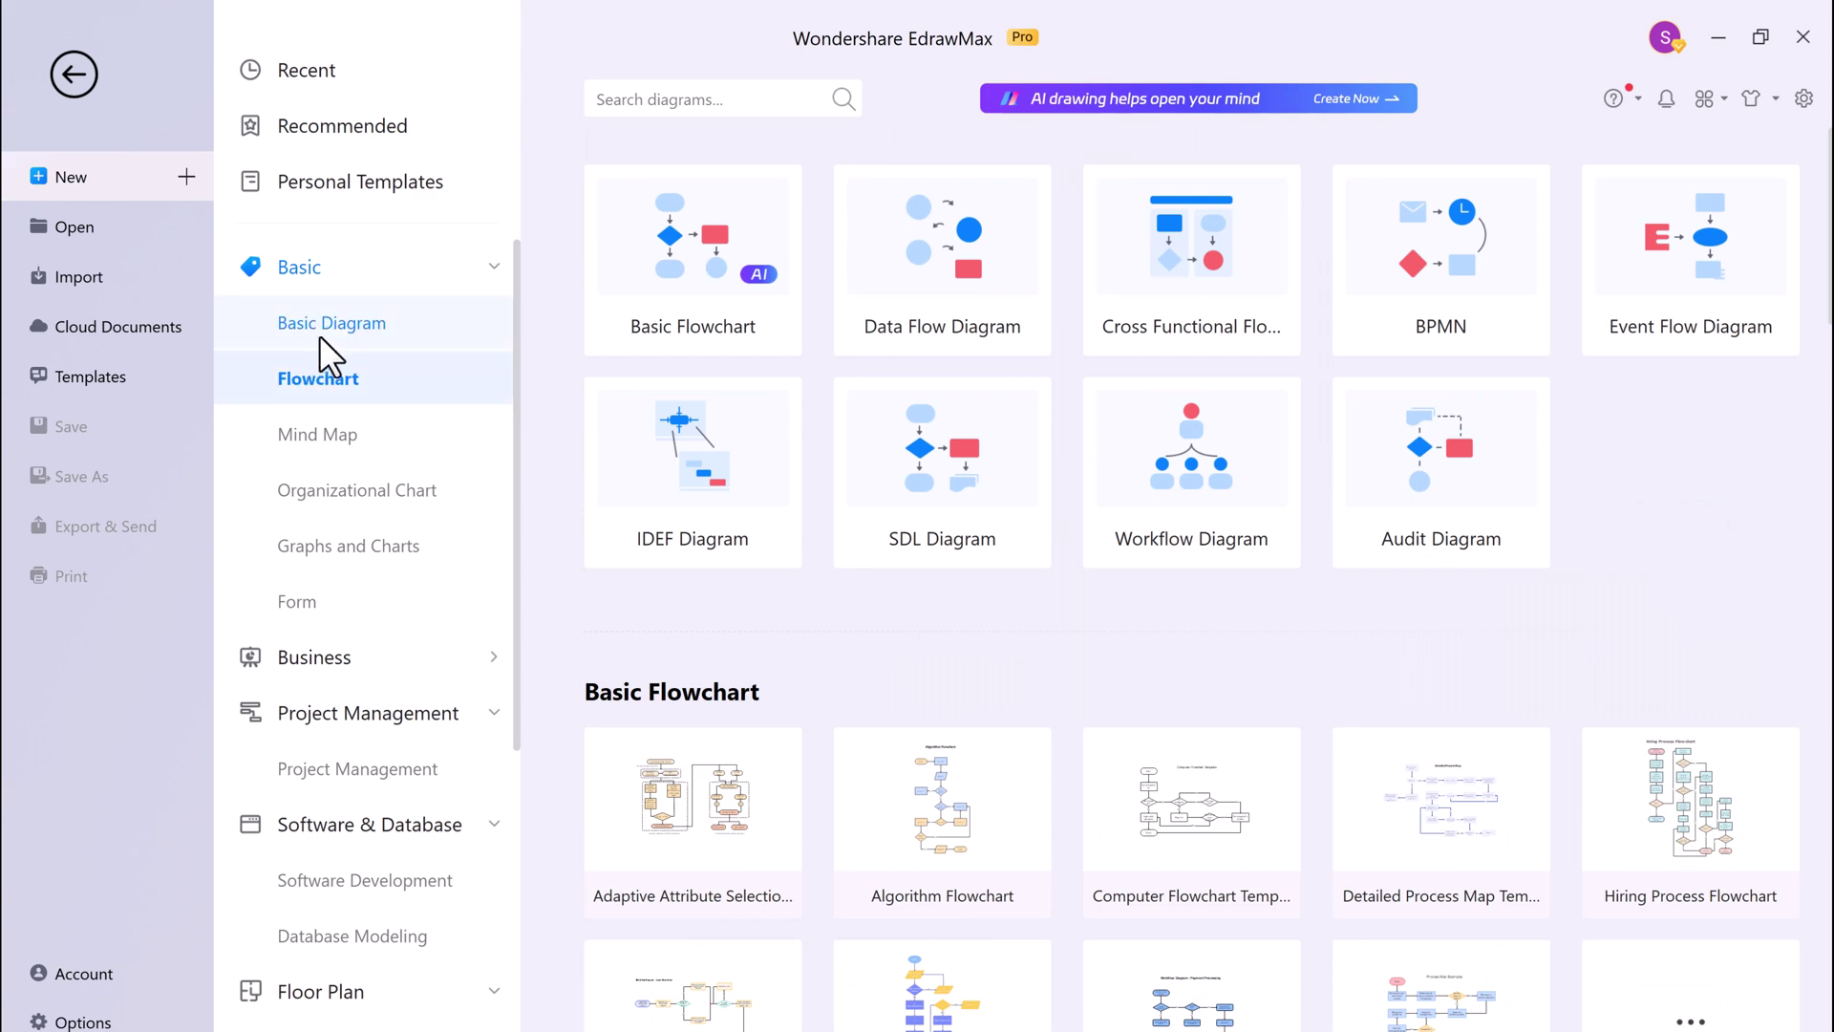
{"action": "left_click", "coordinate": [327, 326]}
{"action": "left_click", "coordinate": [366, 429]}
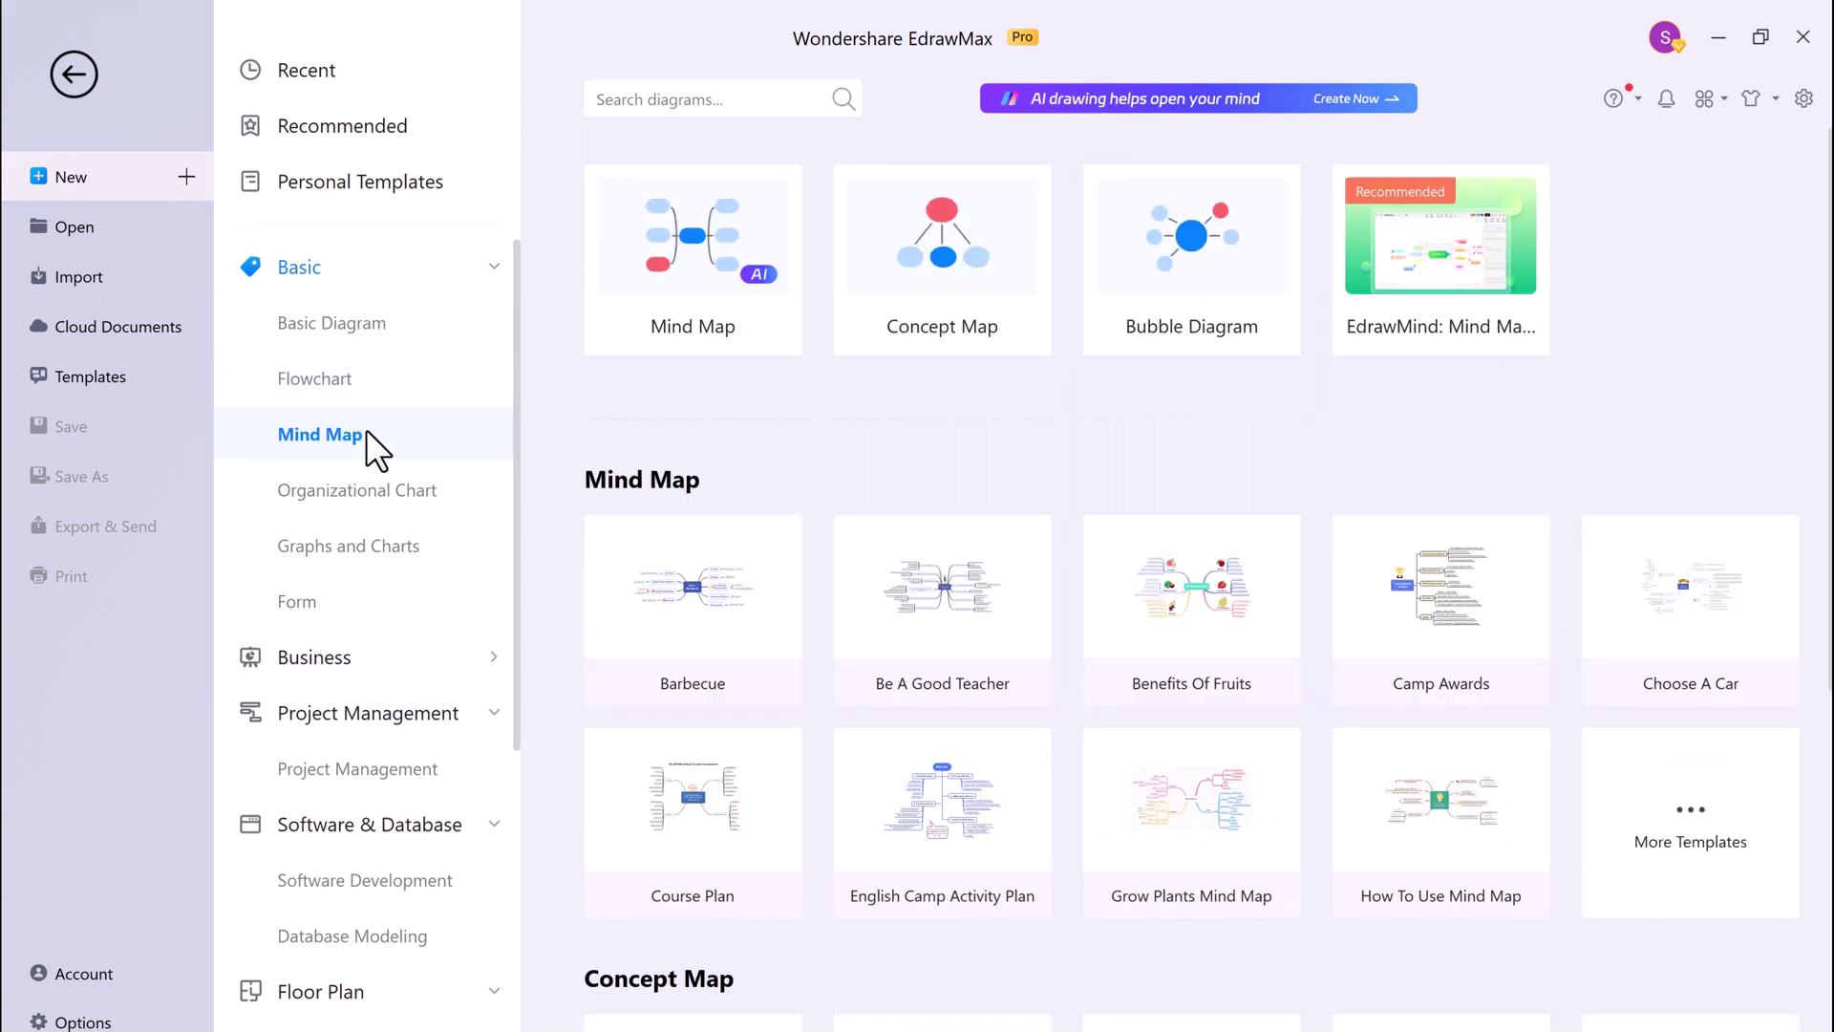
{"action": "left_click", "coordinate": [383, 492]}
{"action": "left_click", "coordinate": [389, 549]}
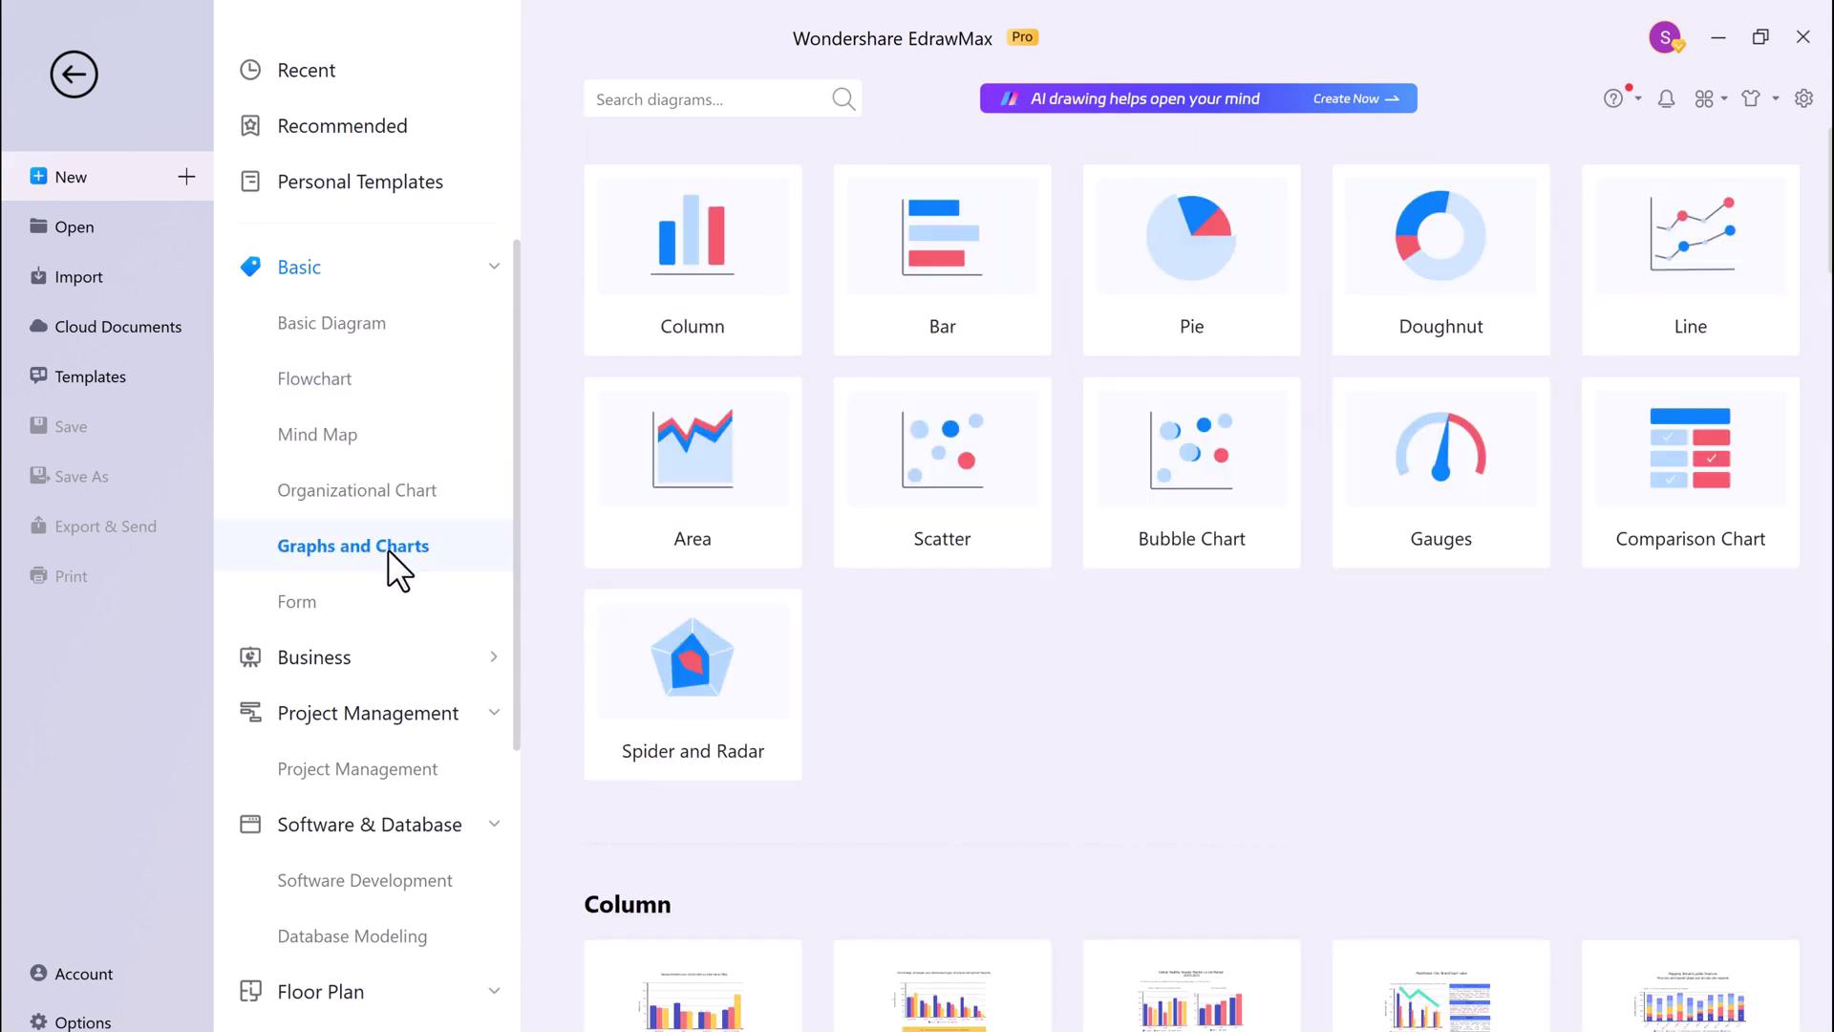
{"action": "left_click", "coordinate": [406, 763]}
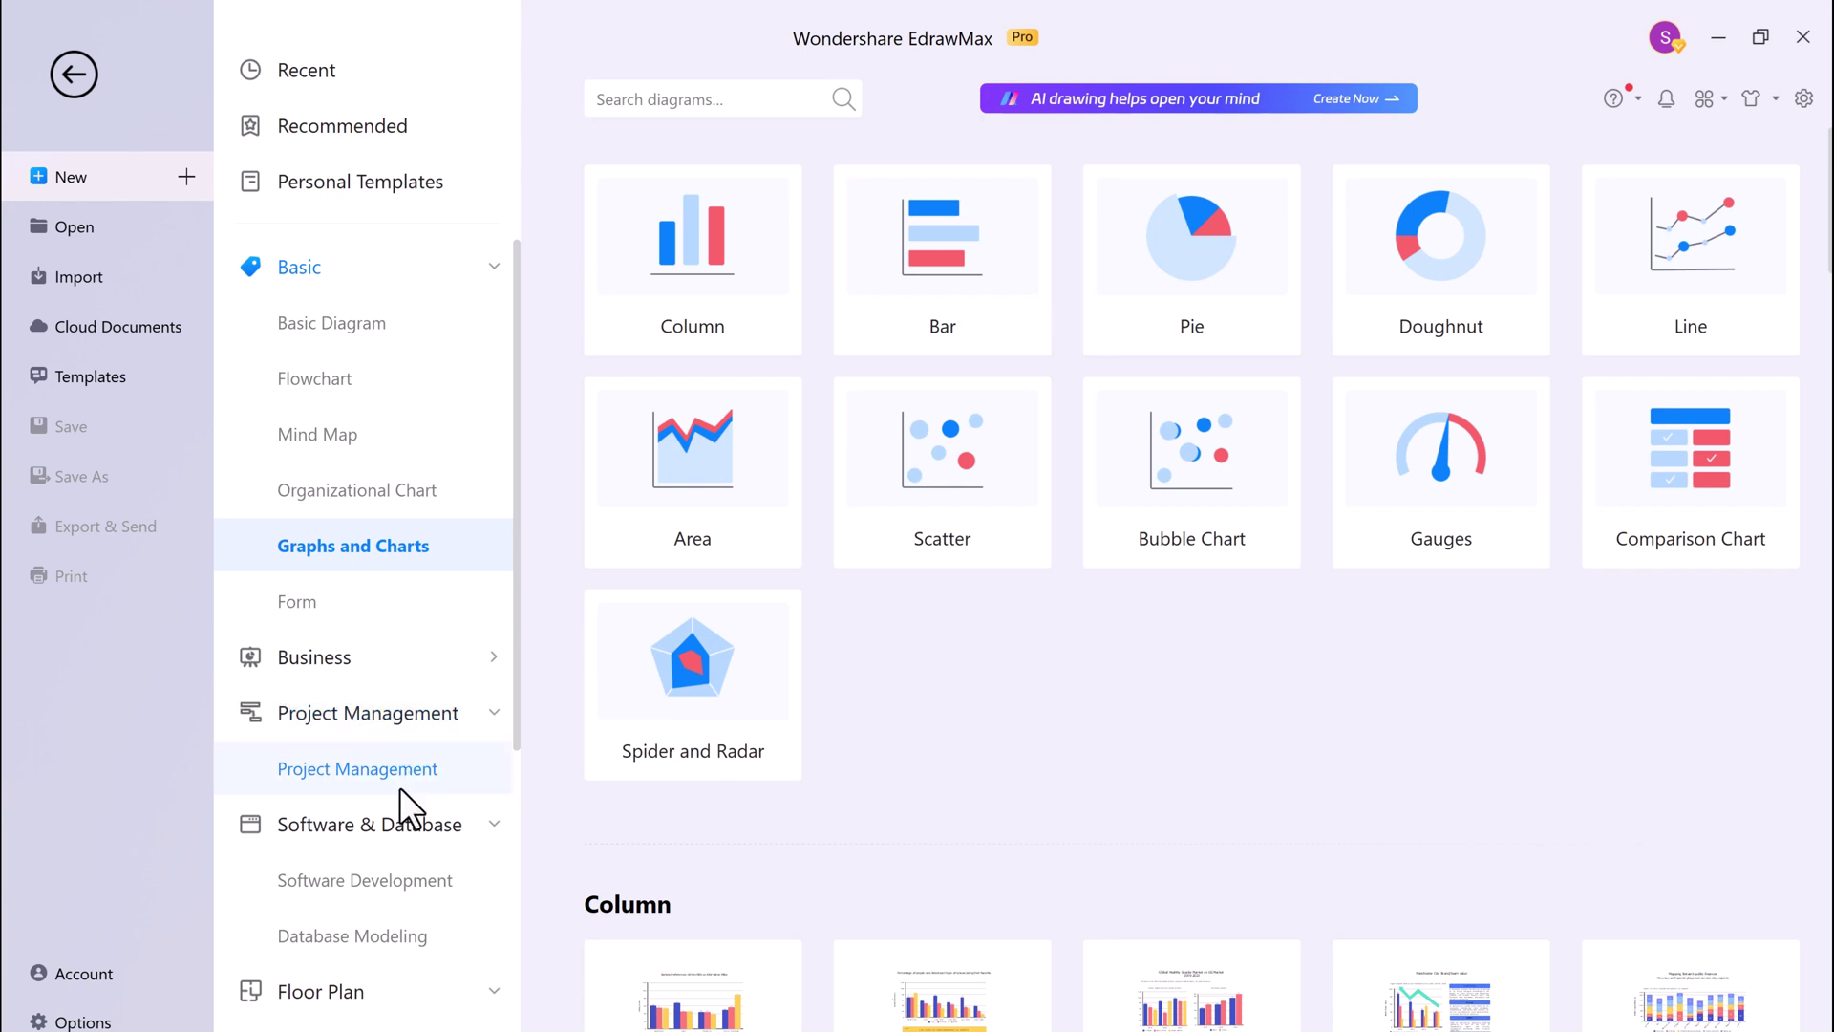
{"action": "left_click", "coordinate": [371, 898]}
Step: Browse the database, floor plan and crime scene templates, then return to the recommended types
{"action": "left_click", "coordinate": [379, 935]}
{"action": "scroll", "coordinate": [309, 746], "scroll_direction": "down", "scroll_amount": 3}
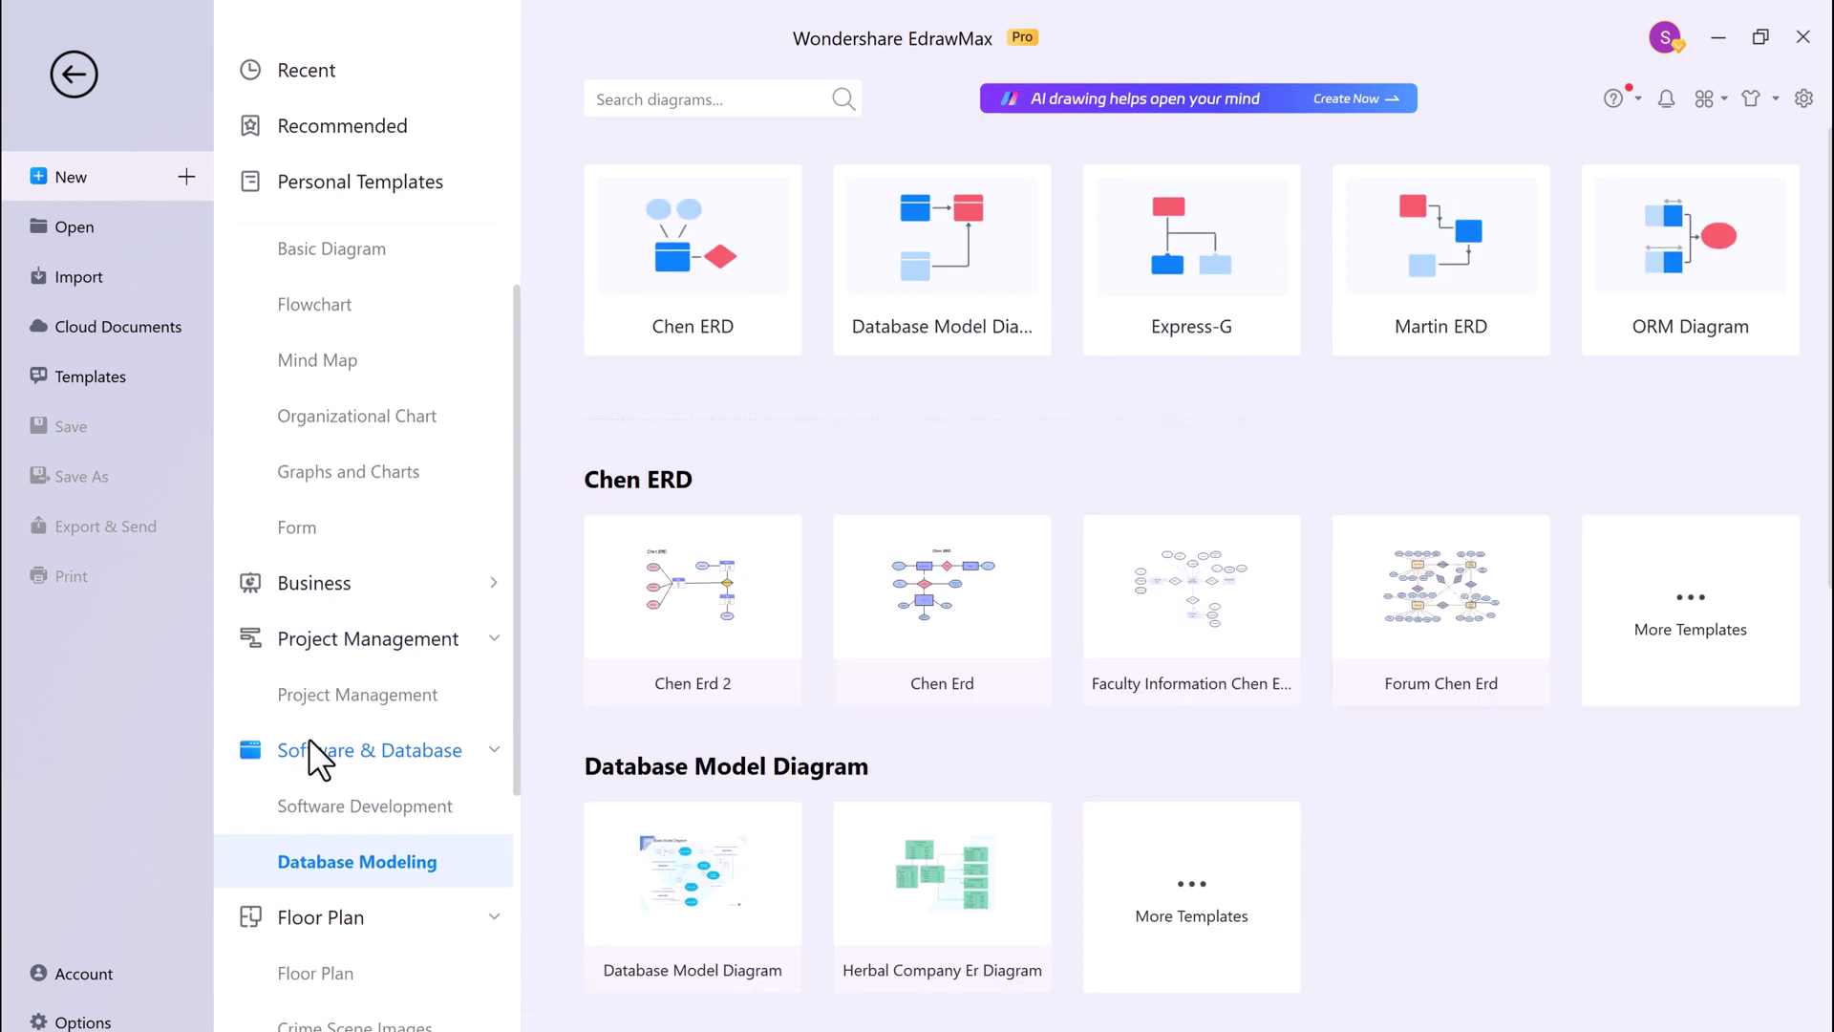
{"action": "left_click", "coordinate": [327, 934]}
{"action": "left_click", "coordinate": [348, 990]}
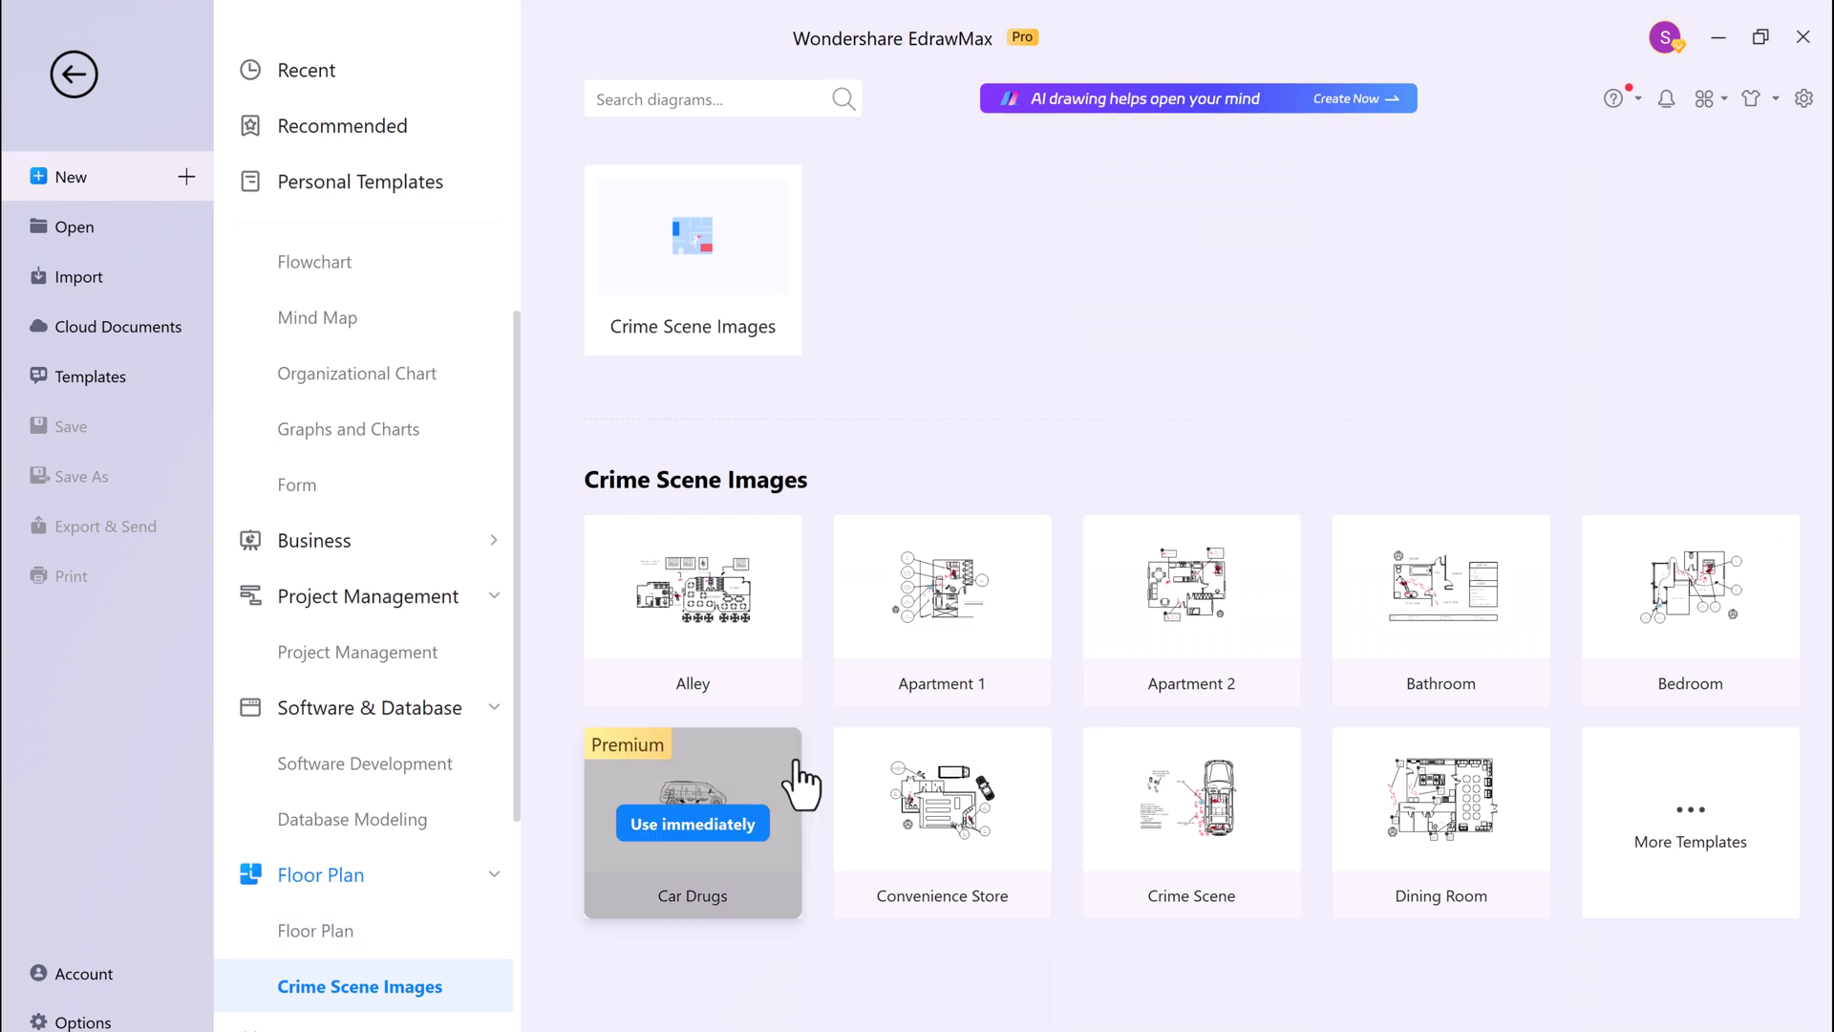
{"action": "left_click", "coordinate": [416, 319]}
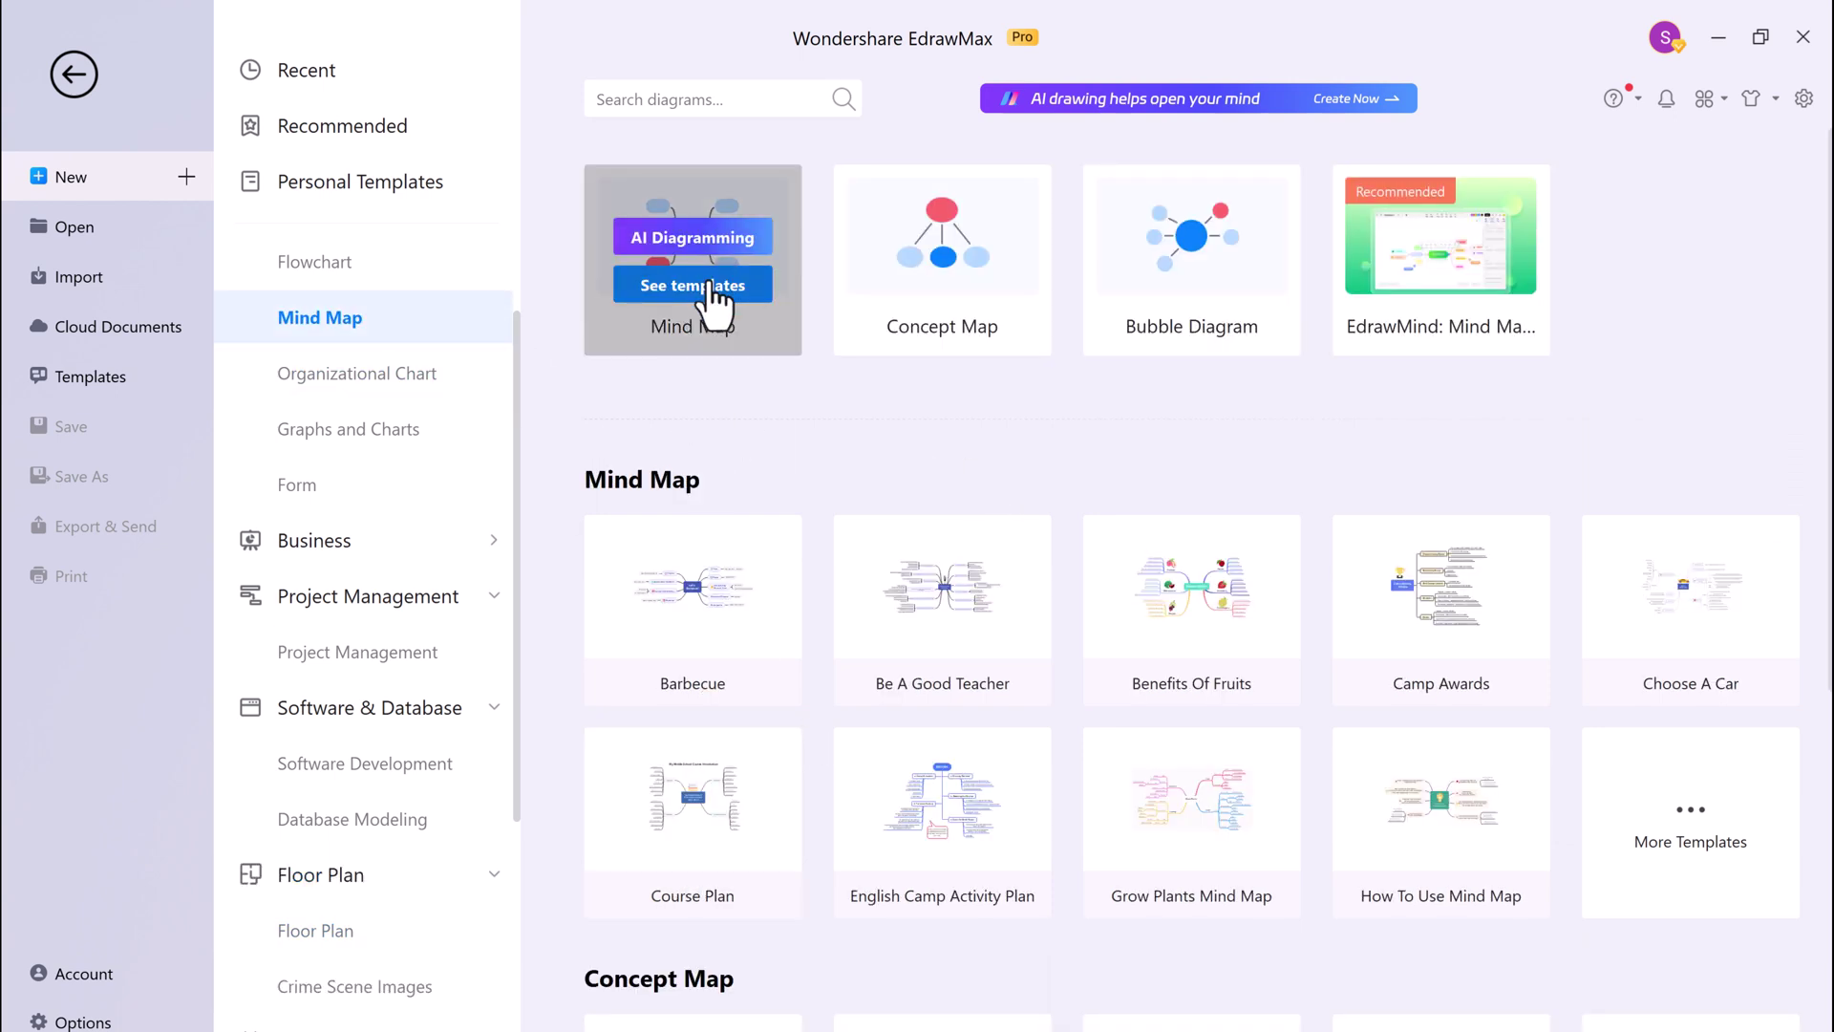
{"action": "scroll", "coordinate": [293, 261], "scroll_direction": "up", "scroll_amount": 2}
{"action": "left_click", "coordinate": [373, 131]}
Step: Start a new AI Diagramming mind map and delete its sample map
{"action": "mouse_move", "coordinate": [1561, 356]}
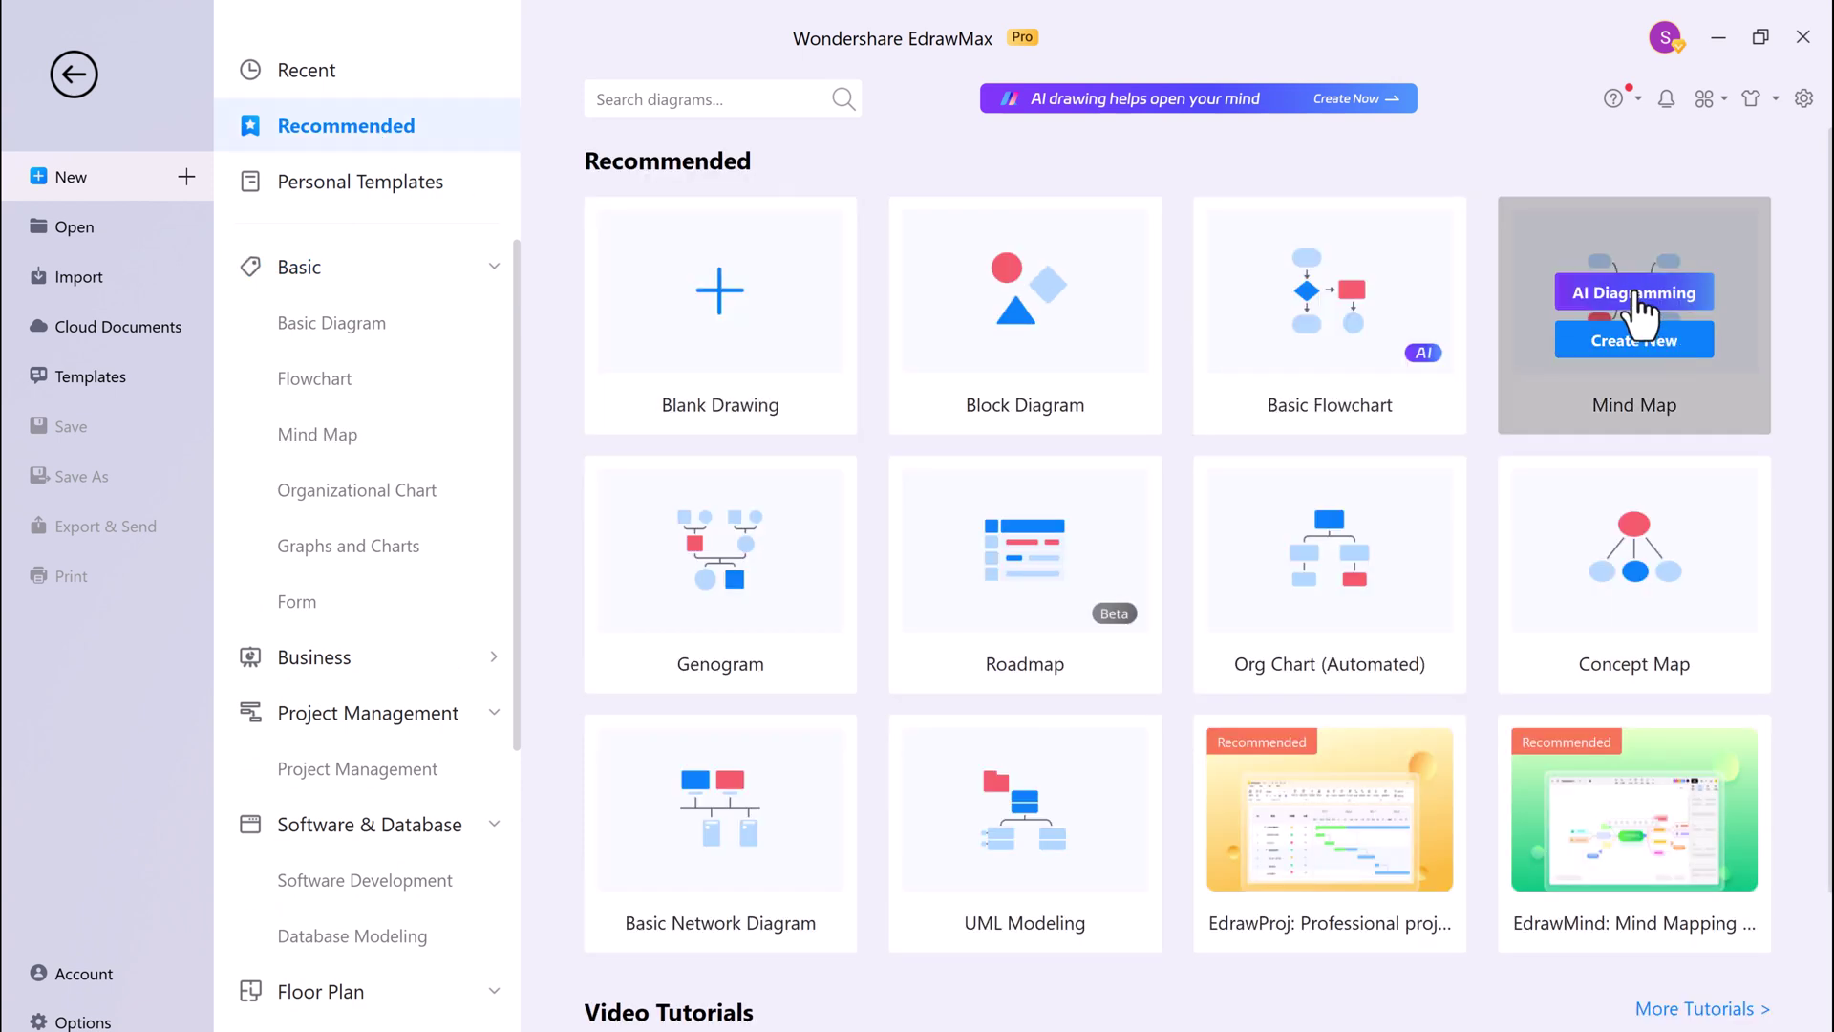
{"action": "left_click", "coordinate": [1636, 297]}
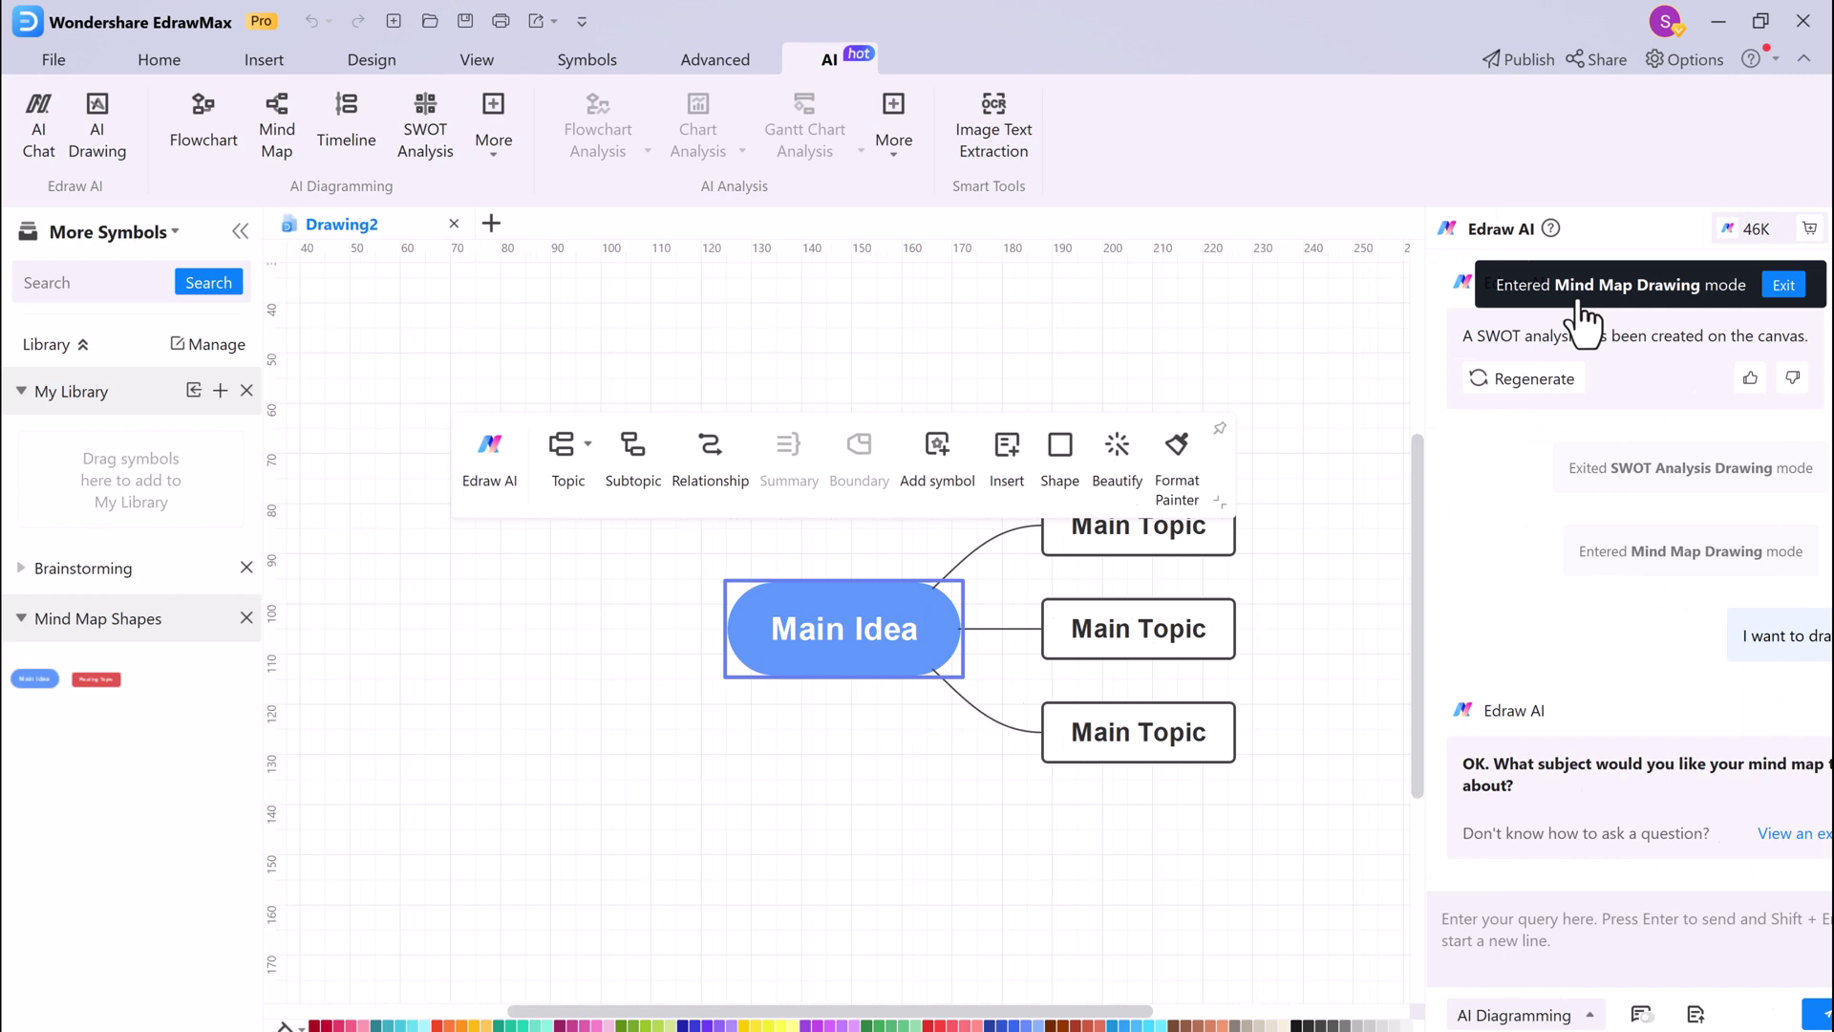
{"action": "key", "text": "Delete"}
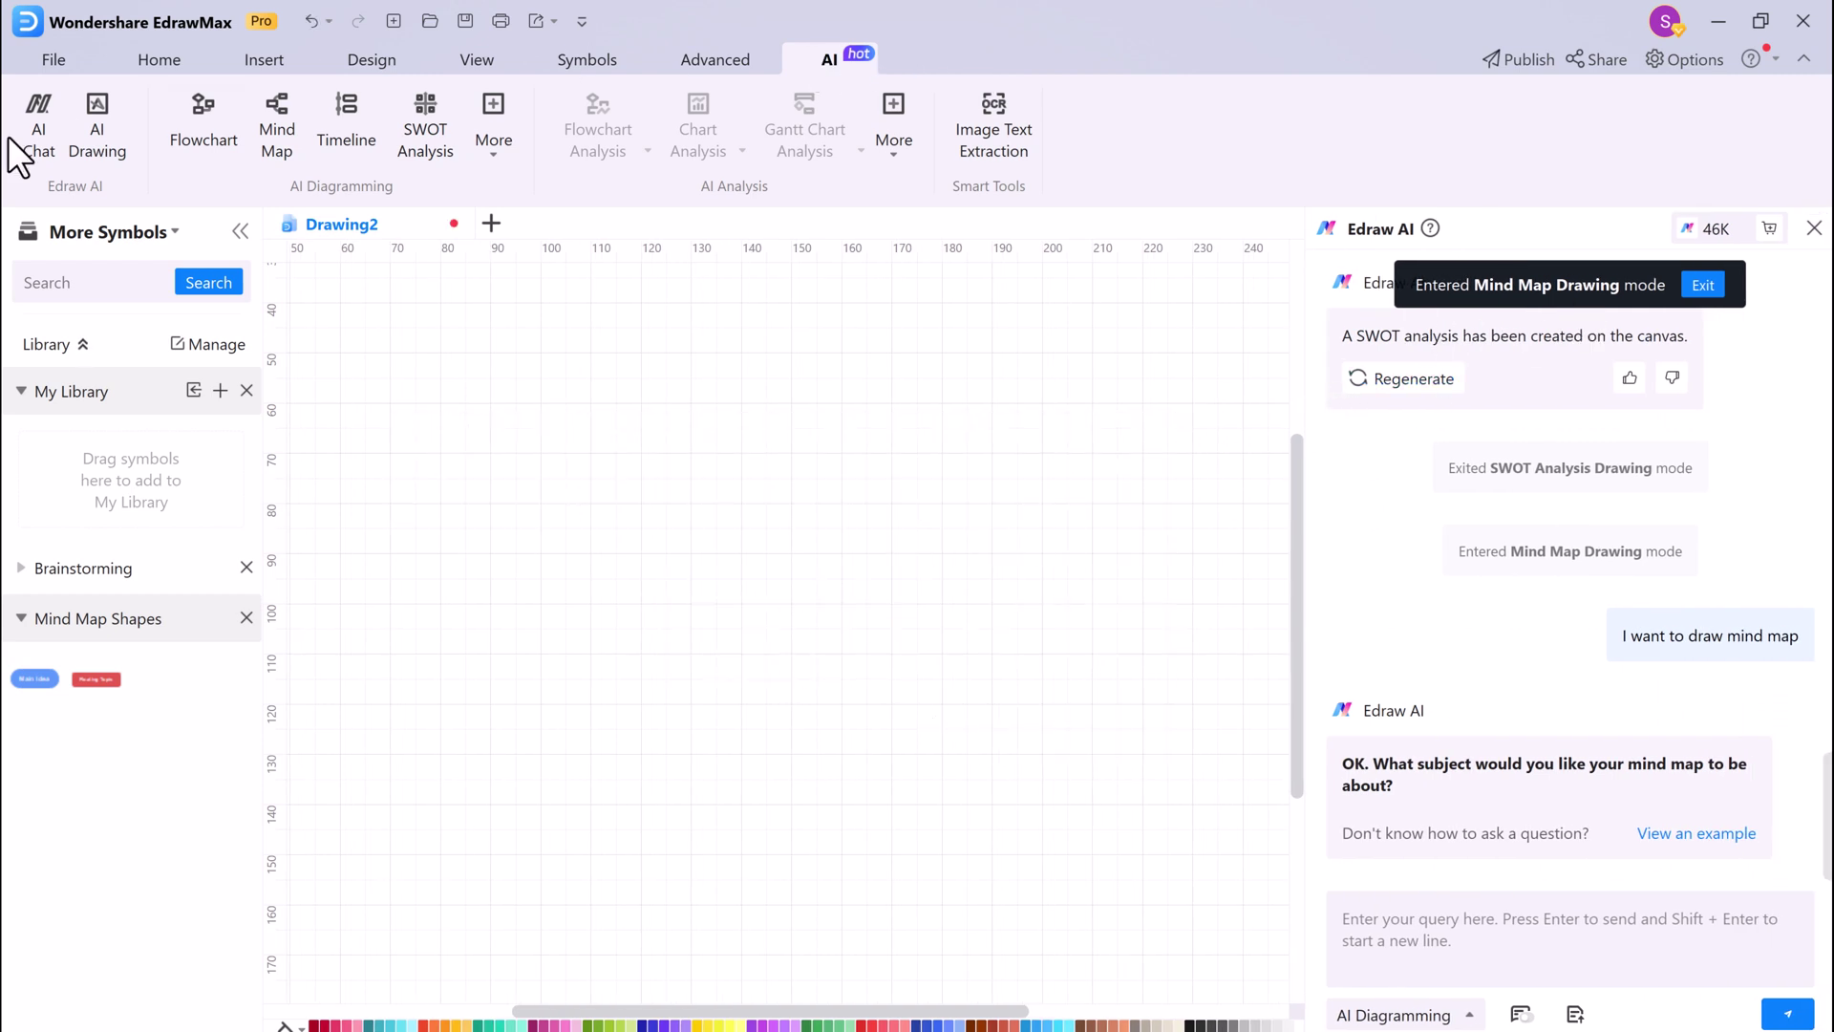
Step: Ask Edraw AI chat for a marketing-ideas mind map and receive its outline
{"action": "left_click", "coordinate": [44, 118]}
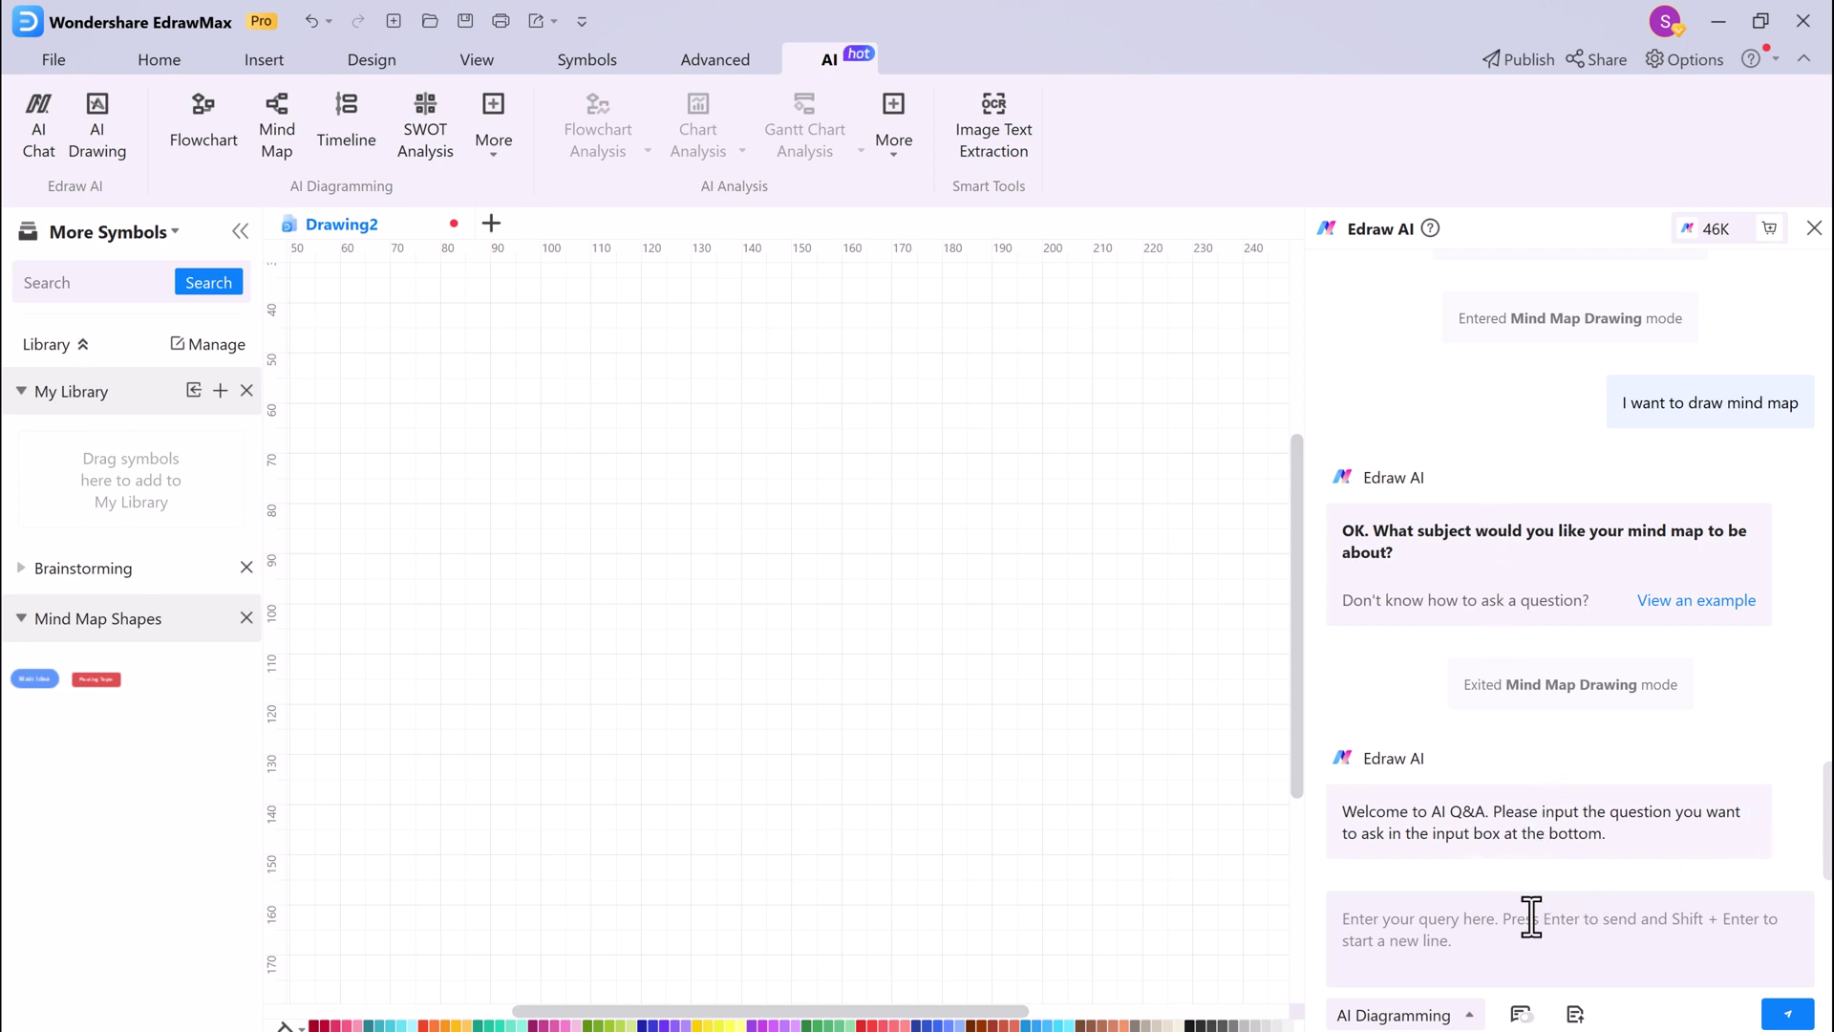
{"action": "left_click", "coordinate": [1649, 934]}
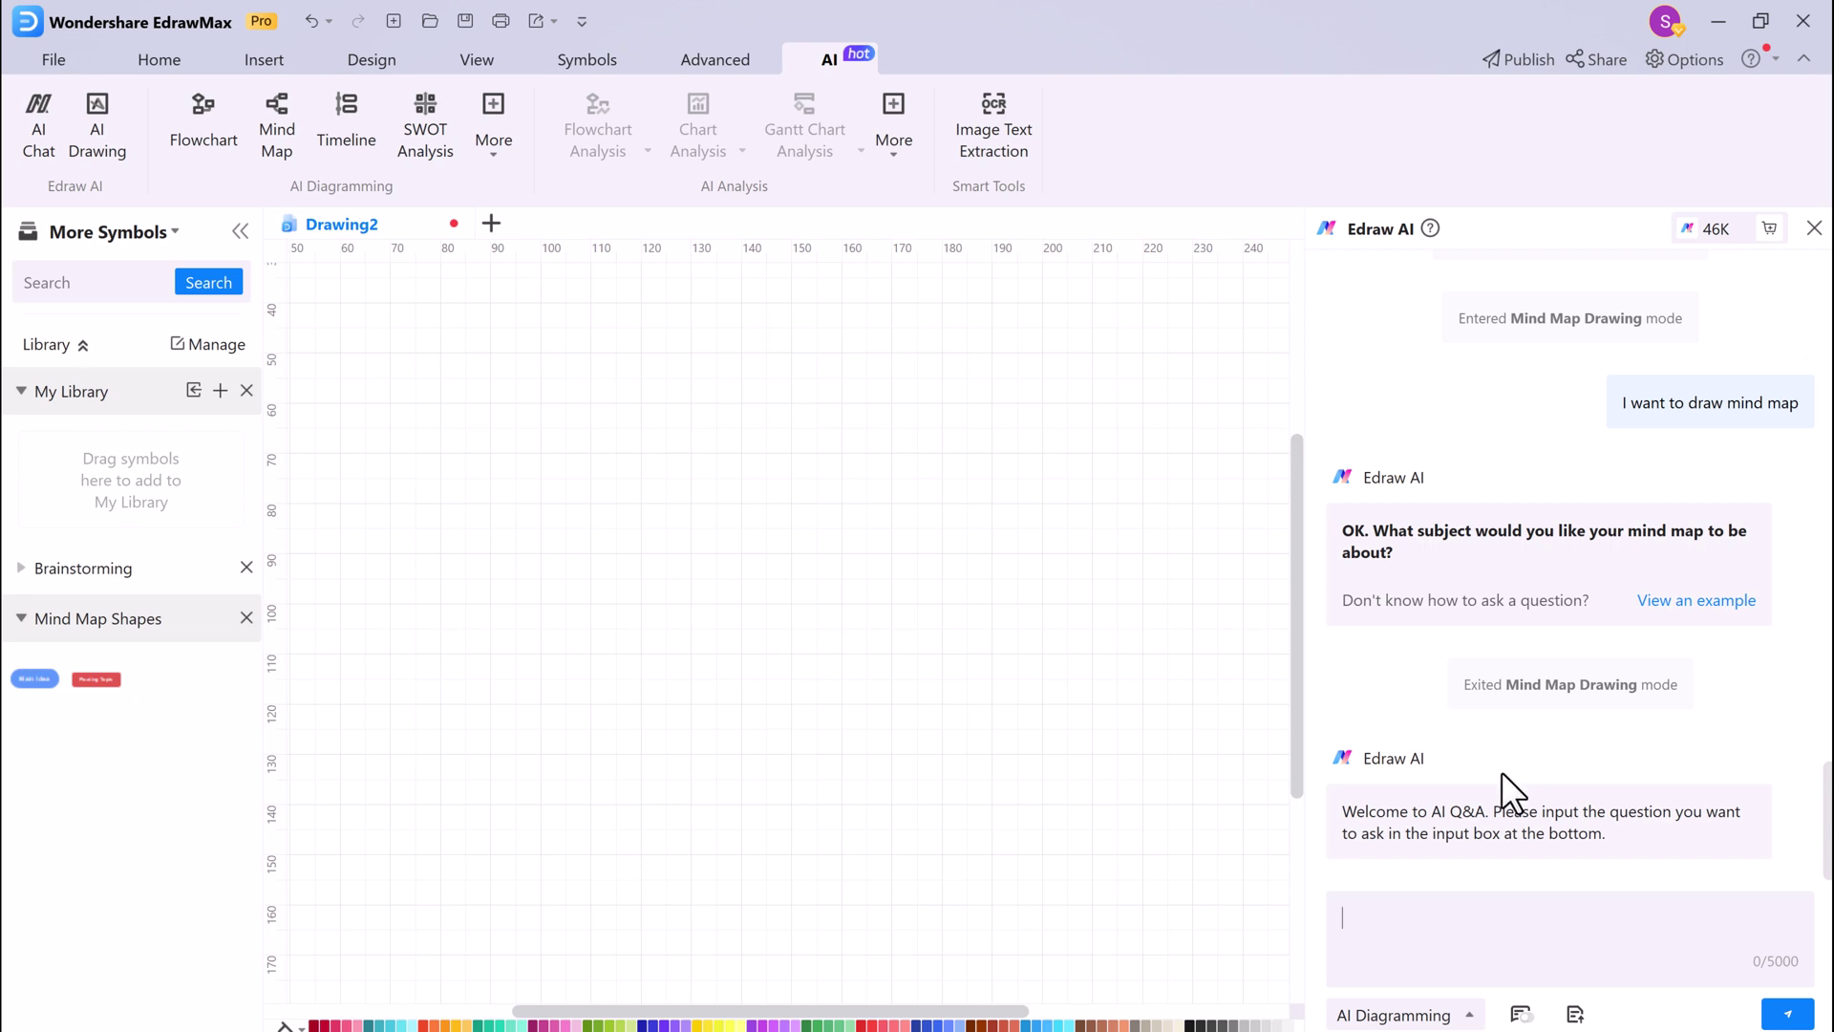
{"action": "type", "text": "Generate a mind map on the topic of marketing ideas"}
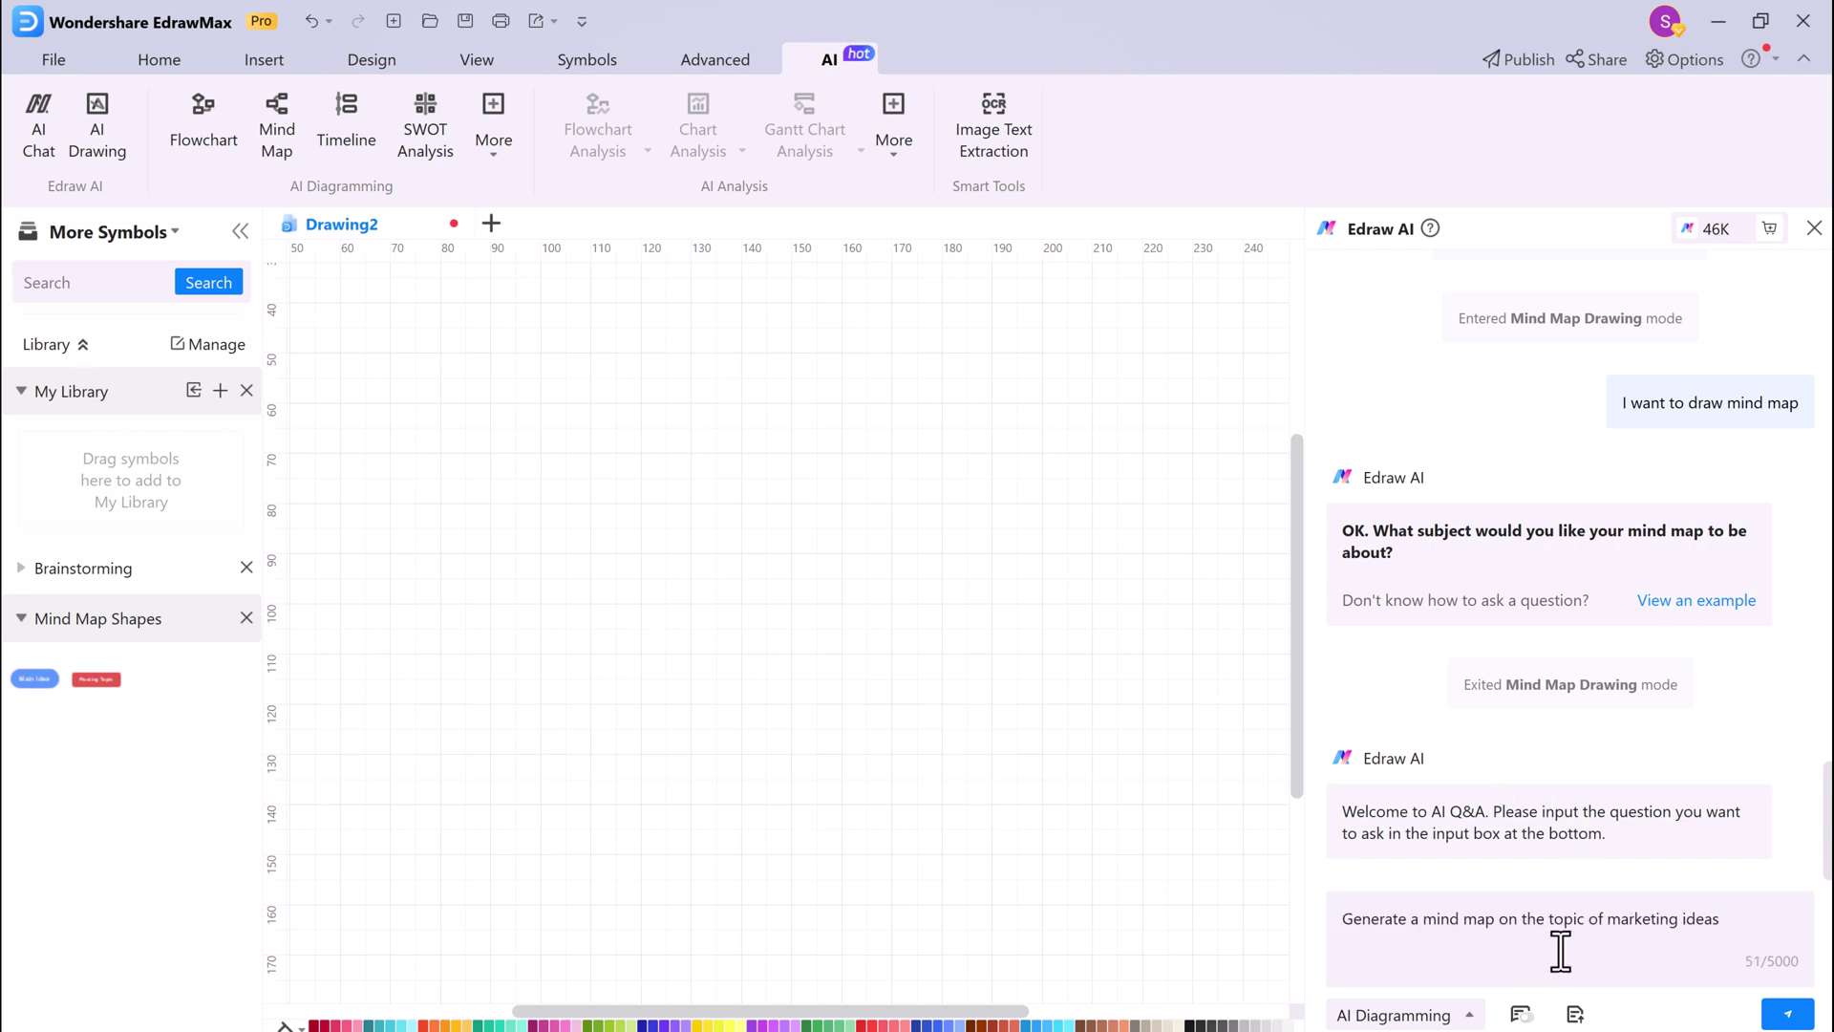
{"action": "key", "text": "Return"}
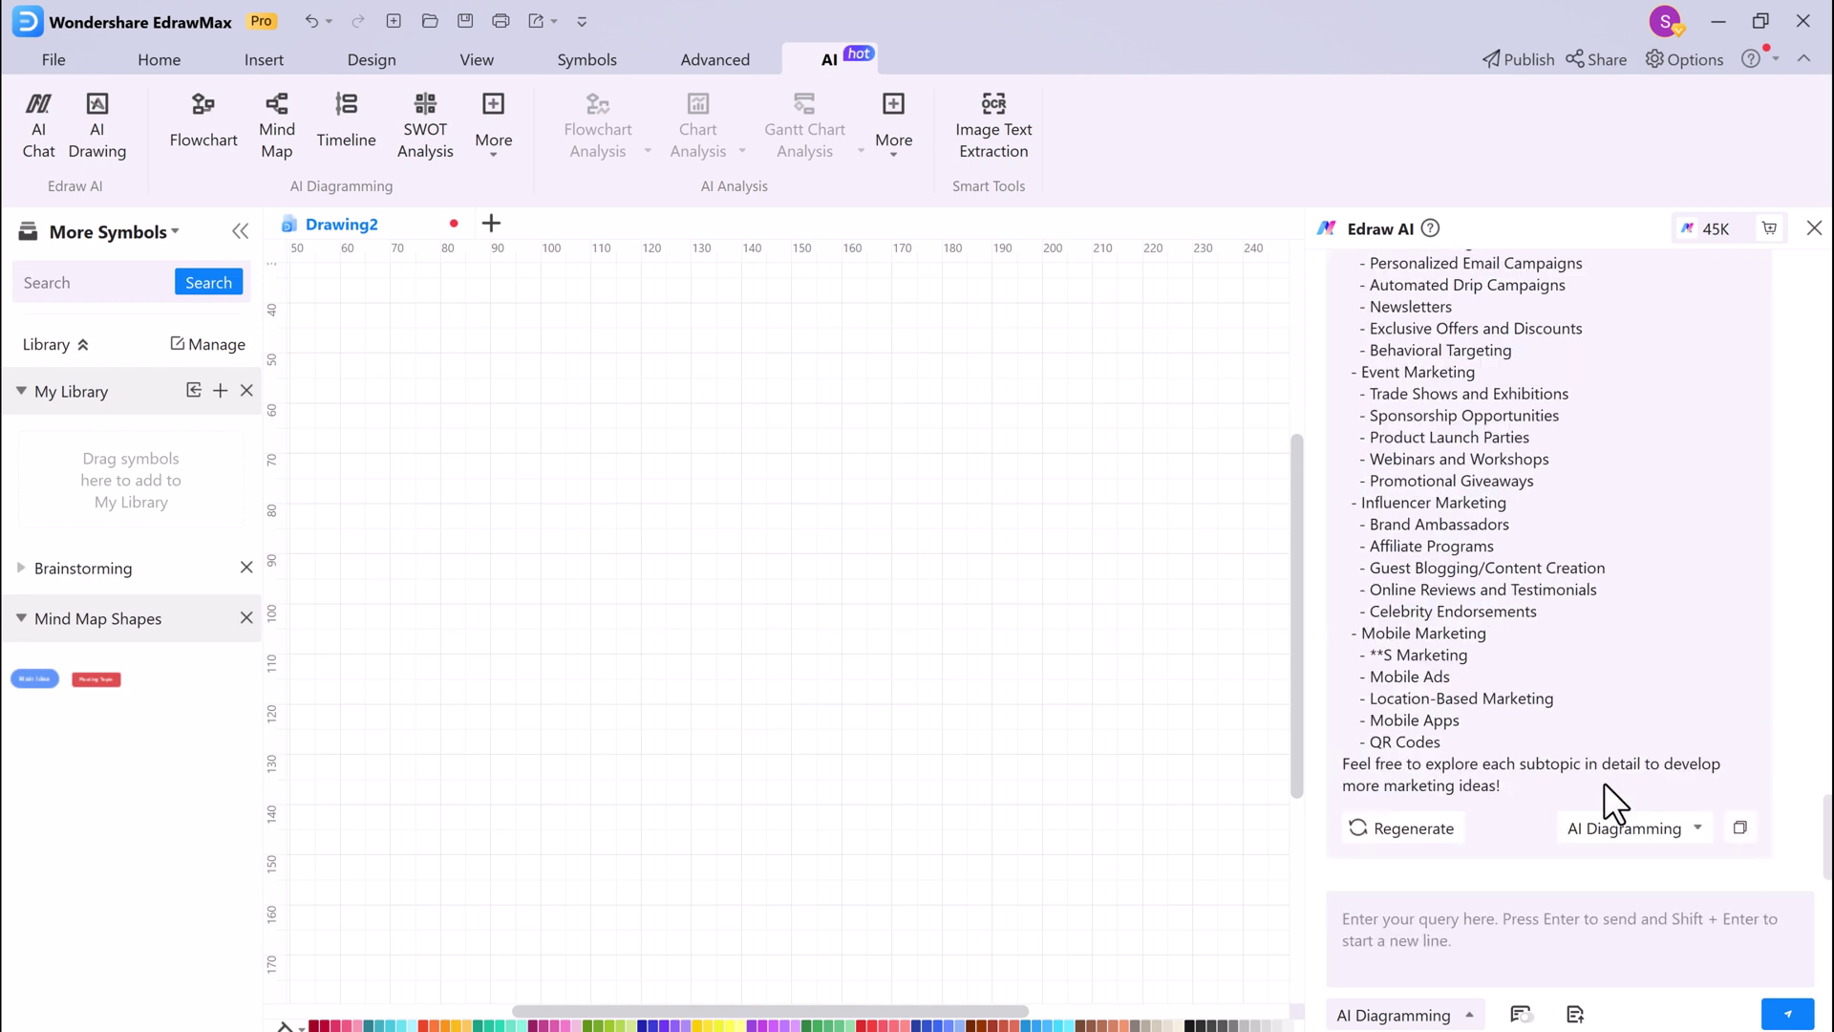
{"action": "left_click", "coordinate": [1673, 826]}
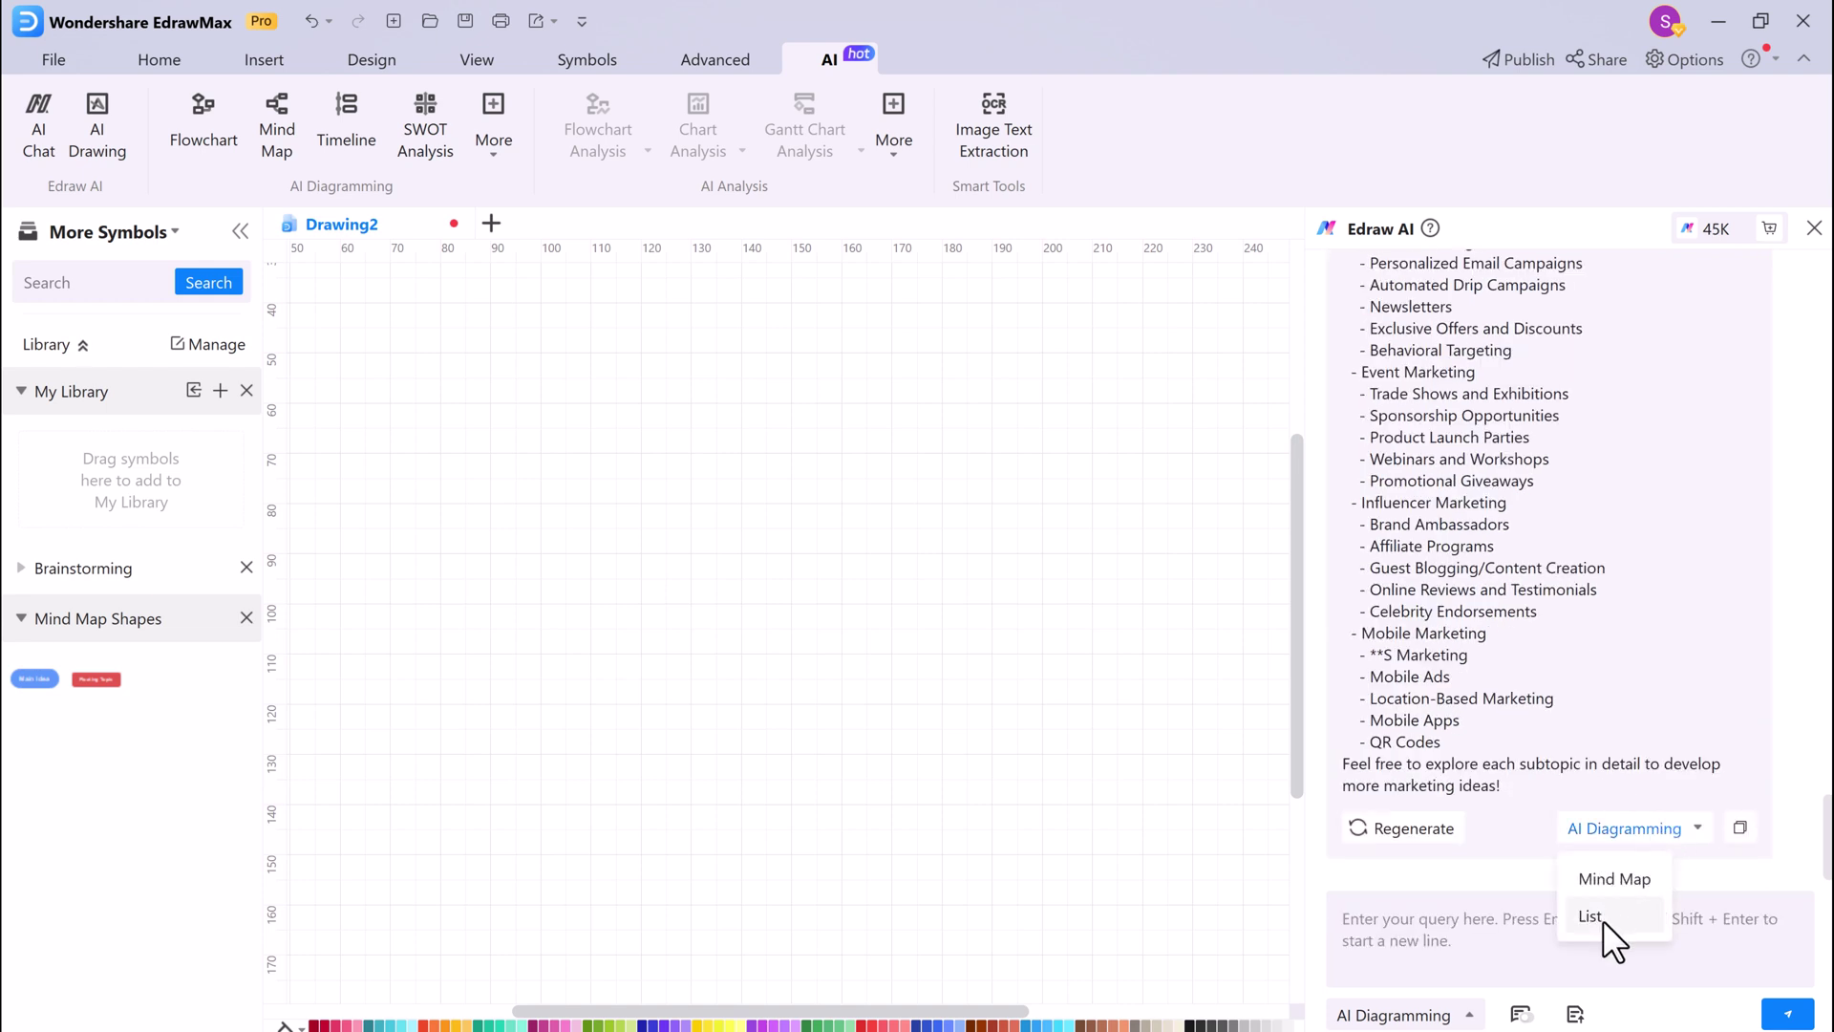
Step: Convert the AI's marketing outline into a Mind Map and inspect the branches on the canvas
{"action": "left_click", "coordinate": [1616, 873]}
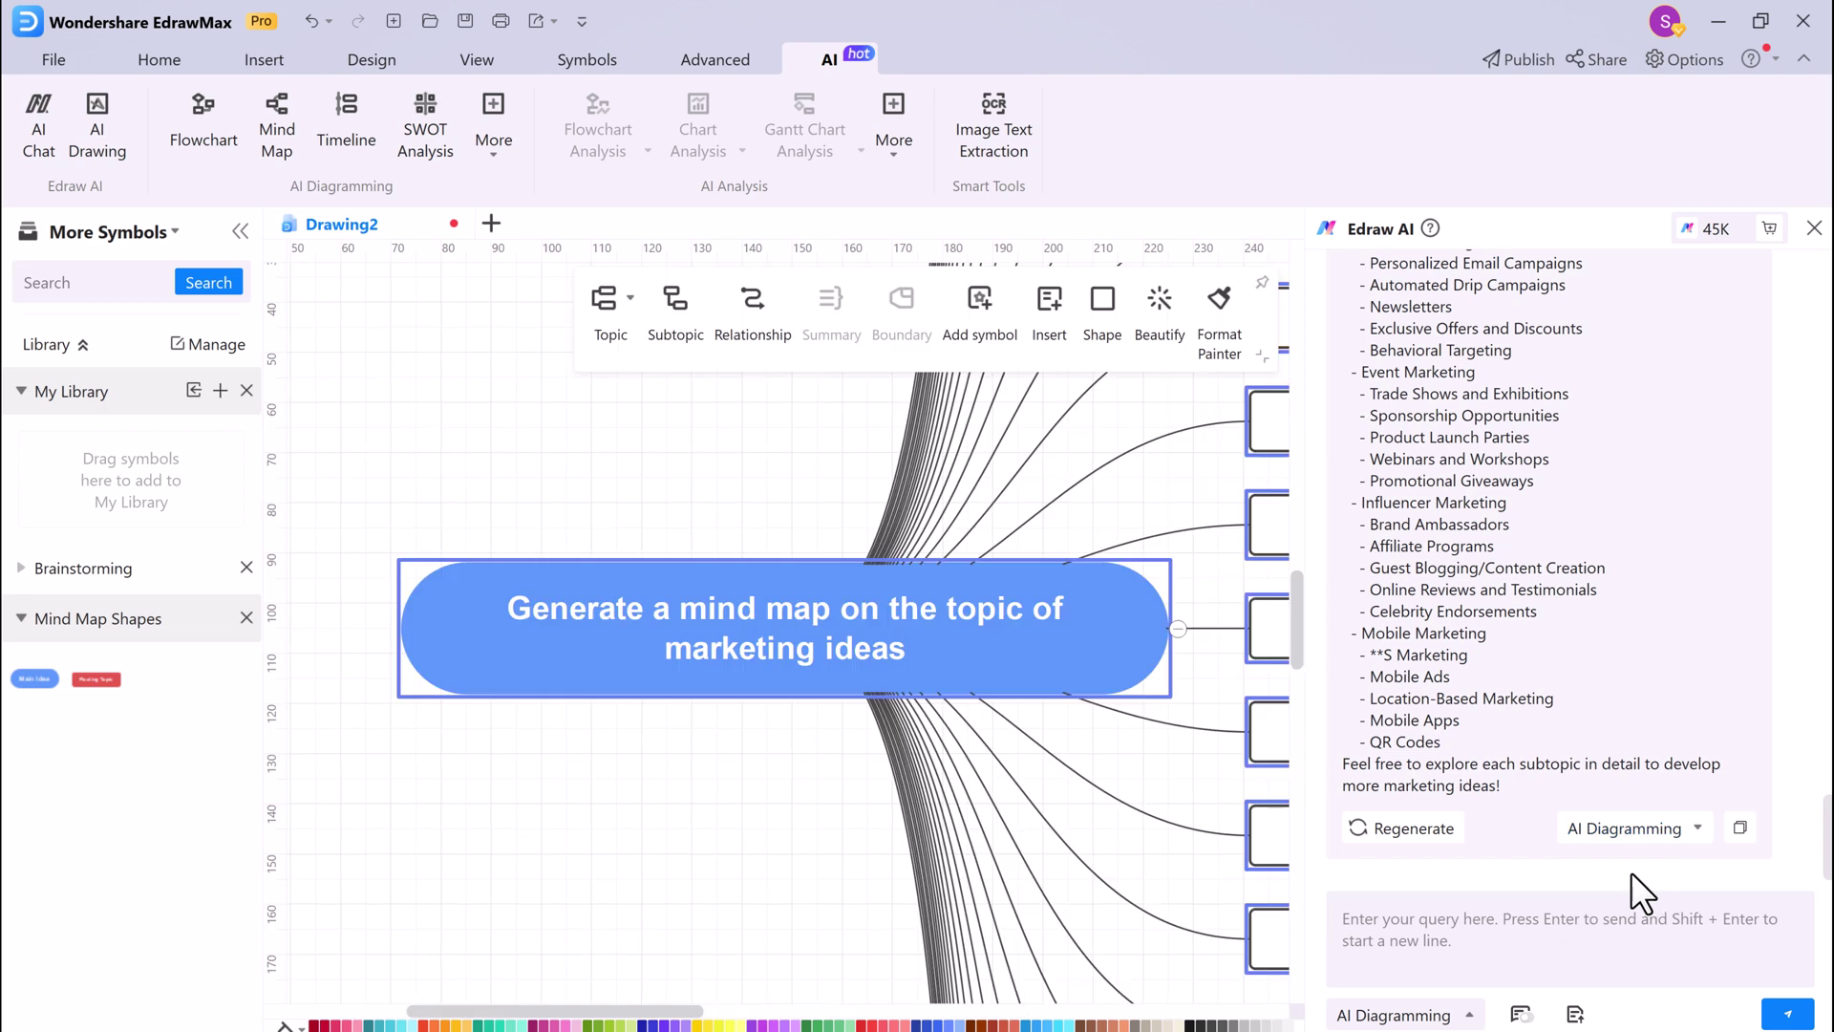
{"action": "scroll", "coordinate": [968, 784], "scroll_direction": "down", "scroll_amount": 5}
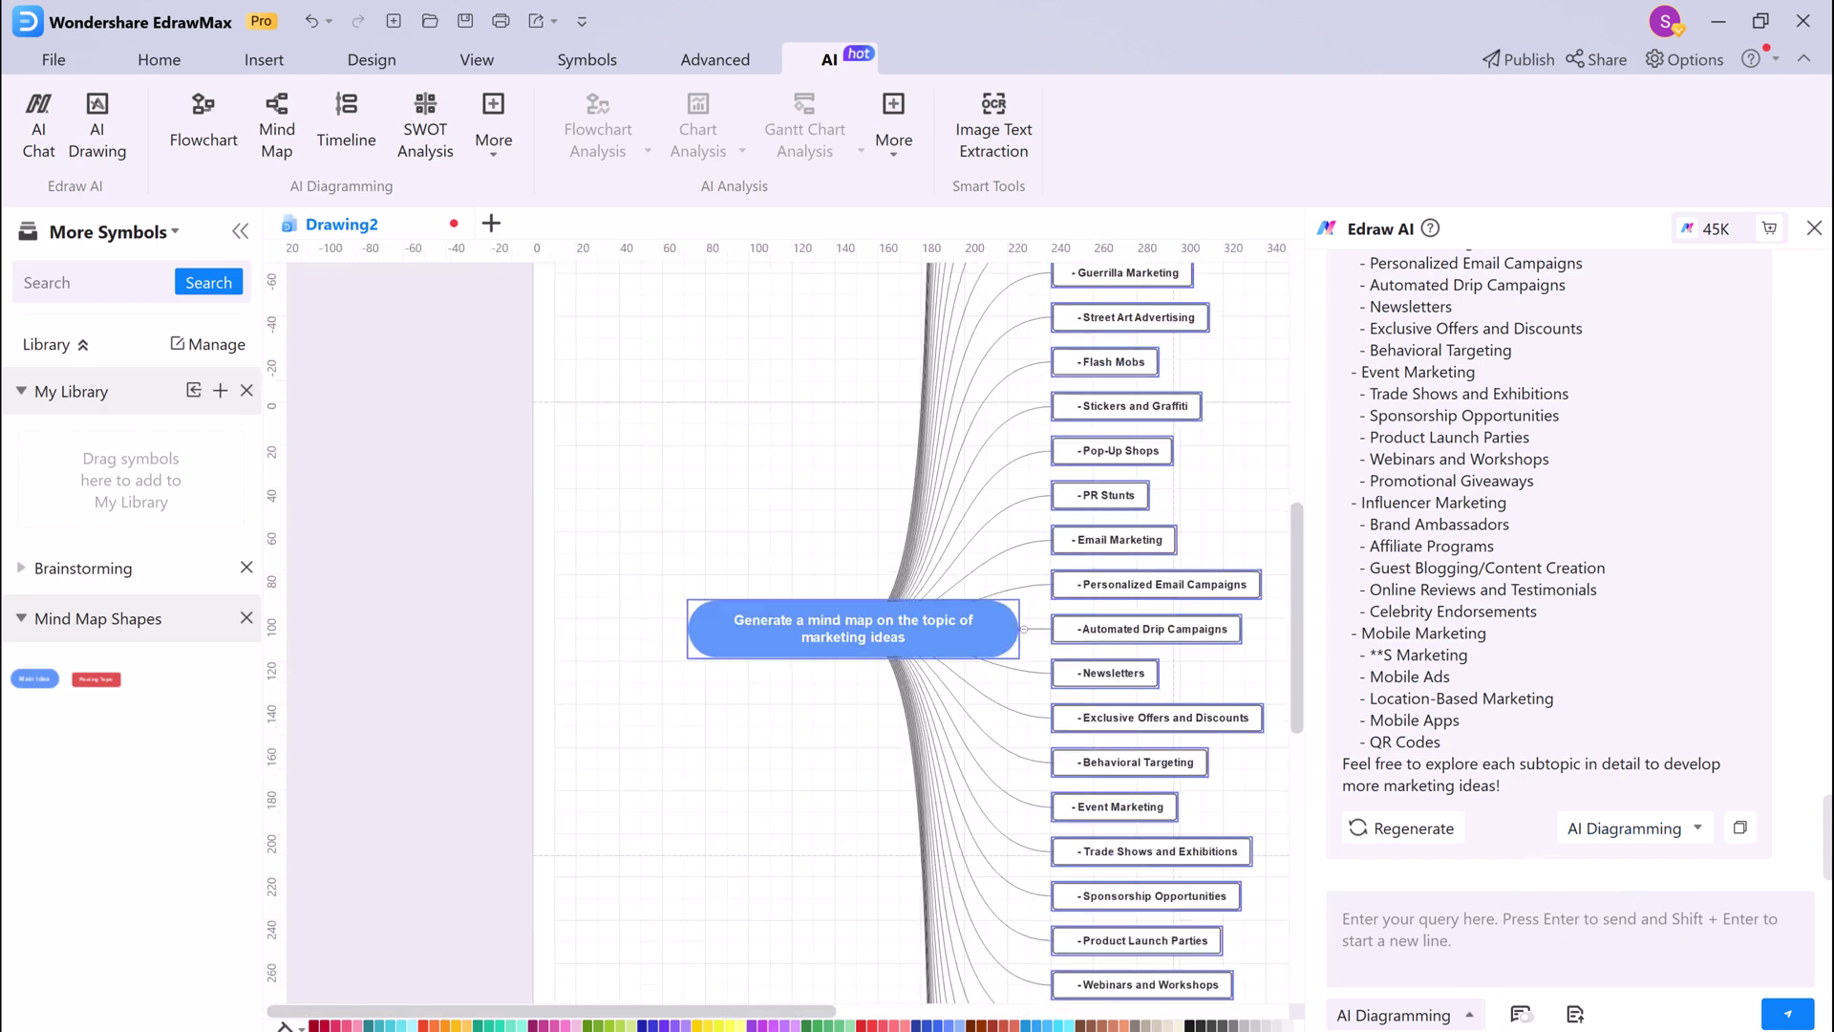
{"action": "left_click", "coordinate": [899, 685]}
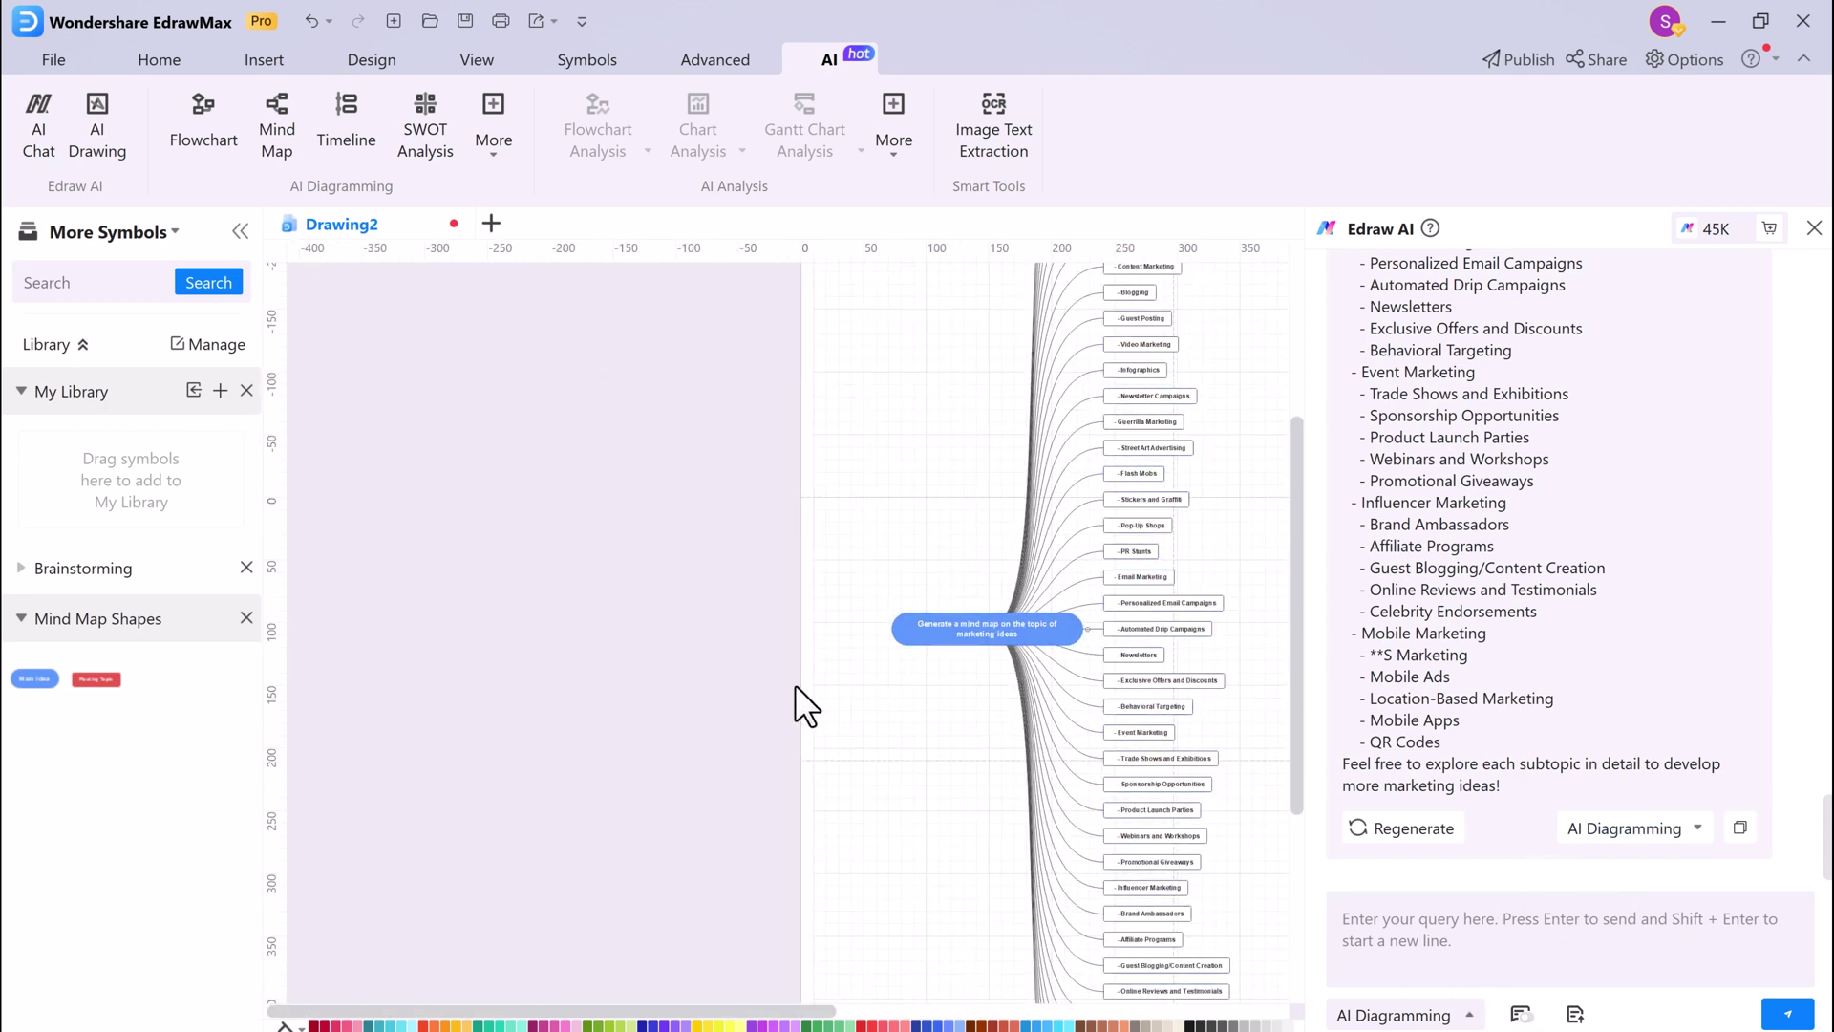
{"action": "scroll", "coordinate": [1137, 516], "scroll_direction": "down", "scroll_amount": 3}
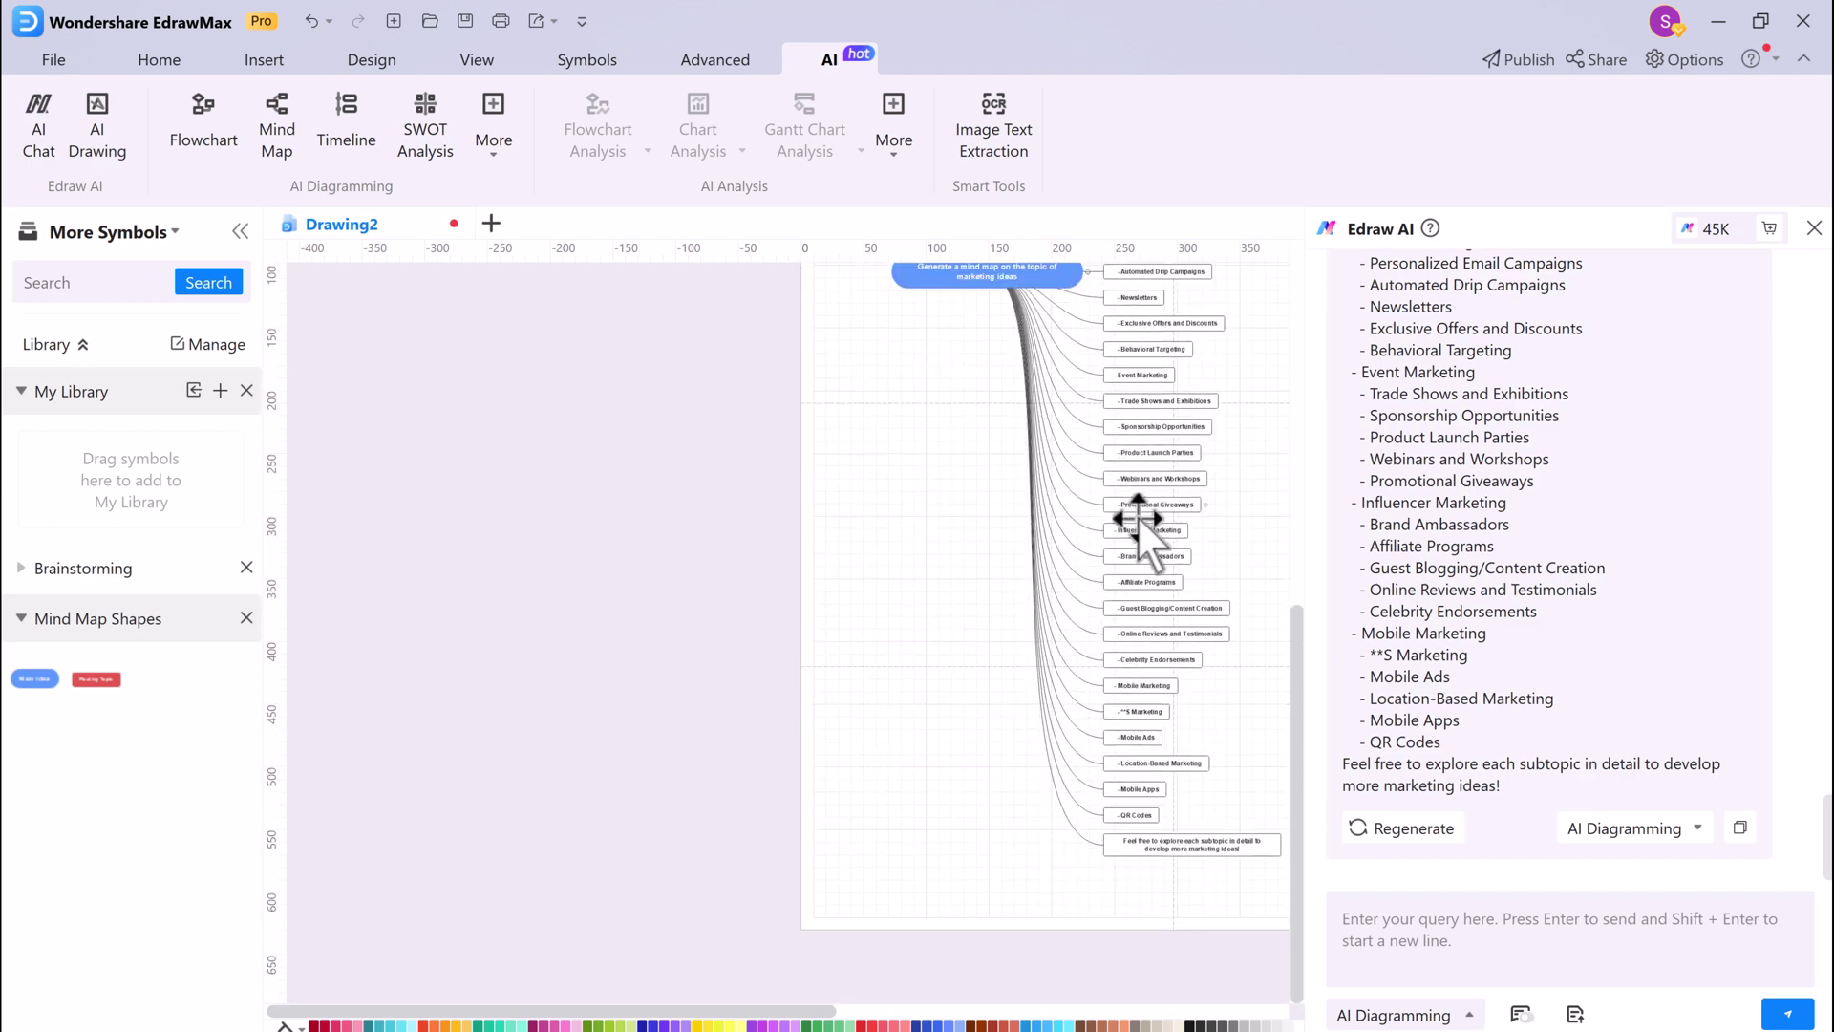
{"action": "scroll", "coordinate": [1140, 520], "scroll_direction": "up", "scroll_amount": 6}
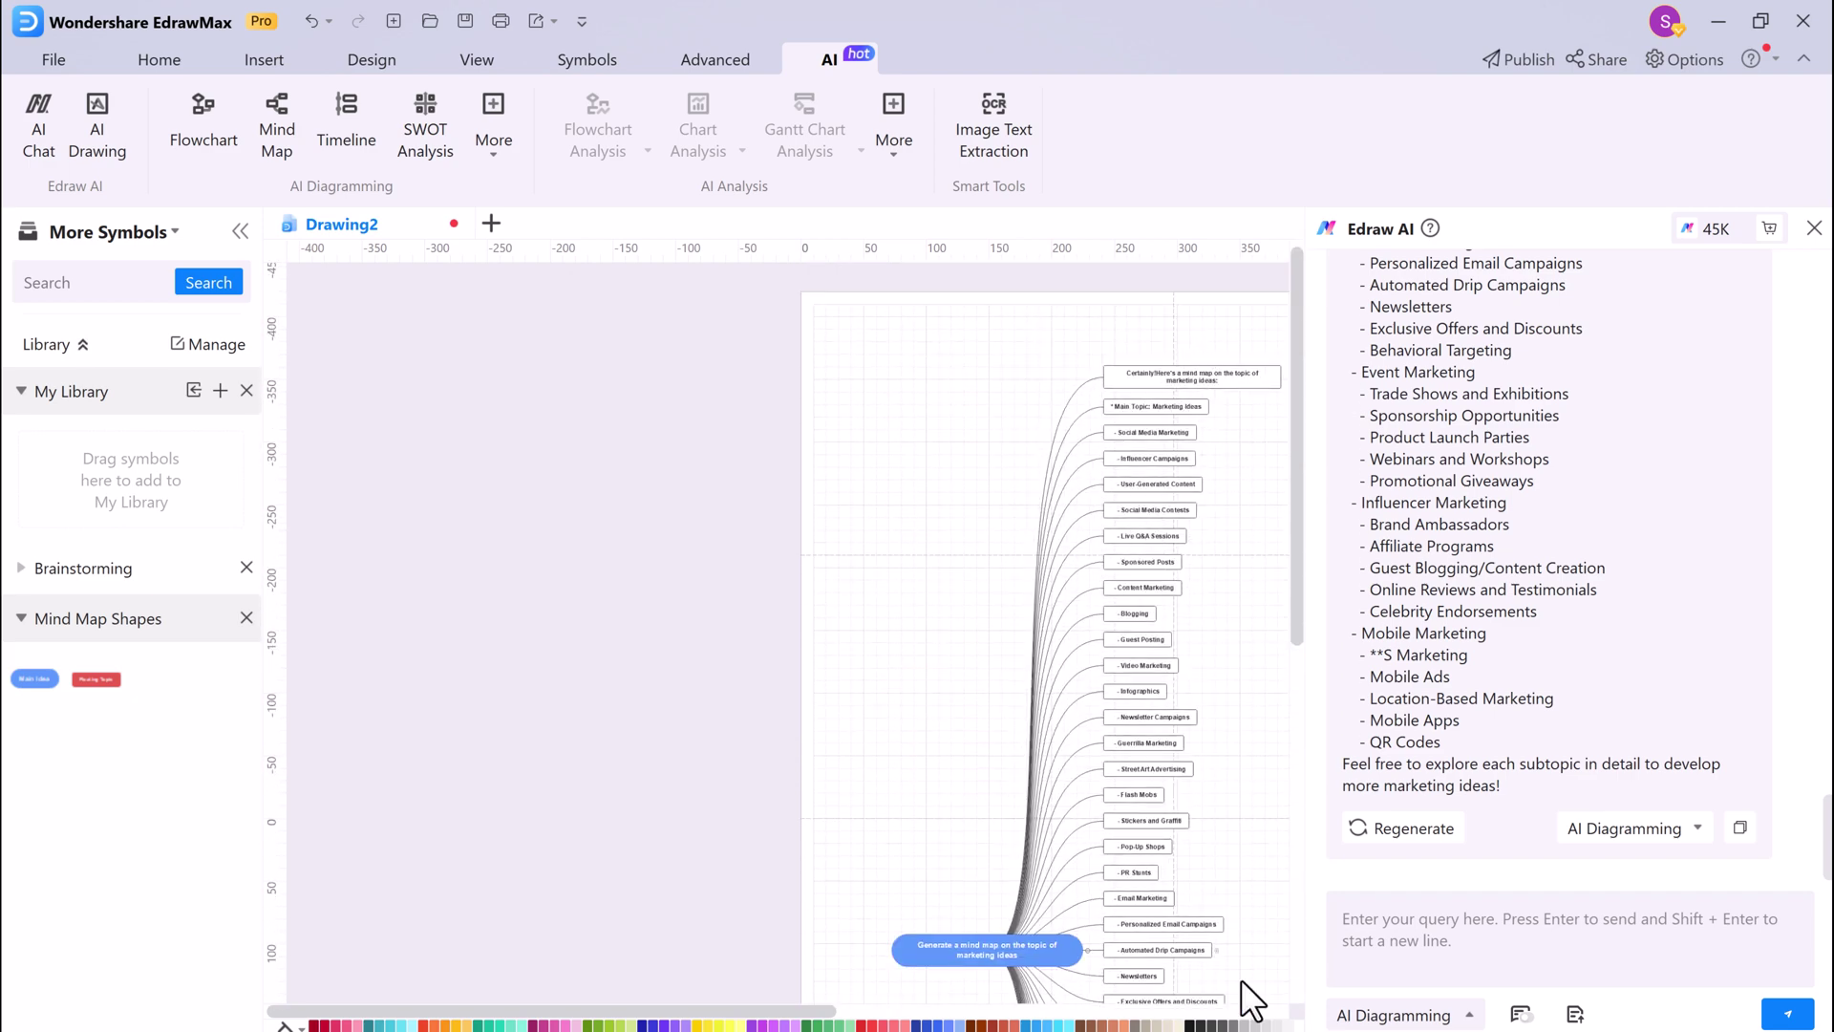
{"action": "scroll", "coordinate": [1146, 631], "scroll_direction": "up", "scroll_amount": 4}
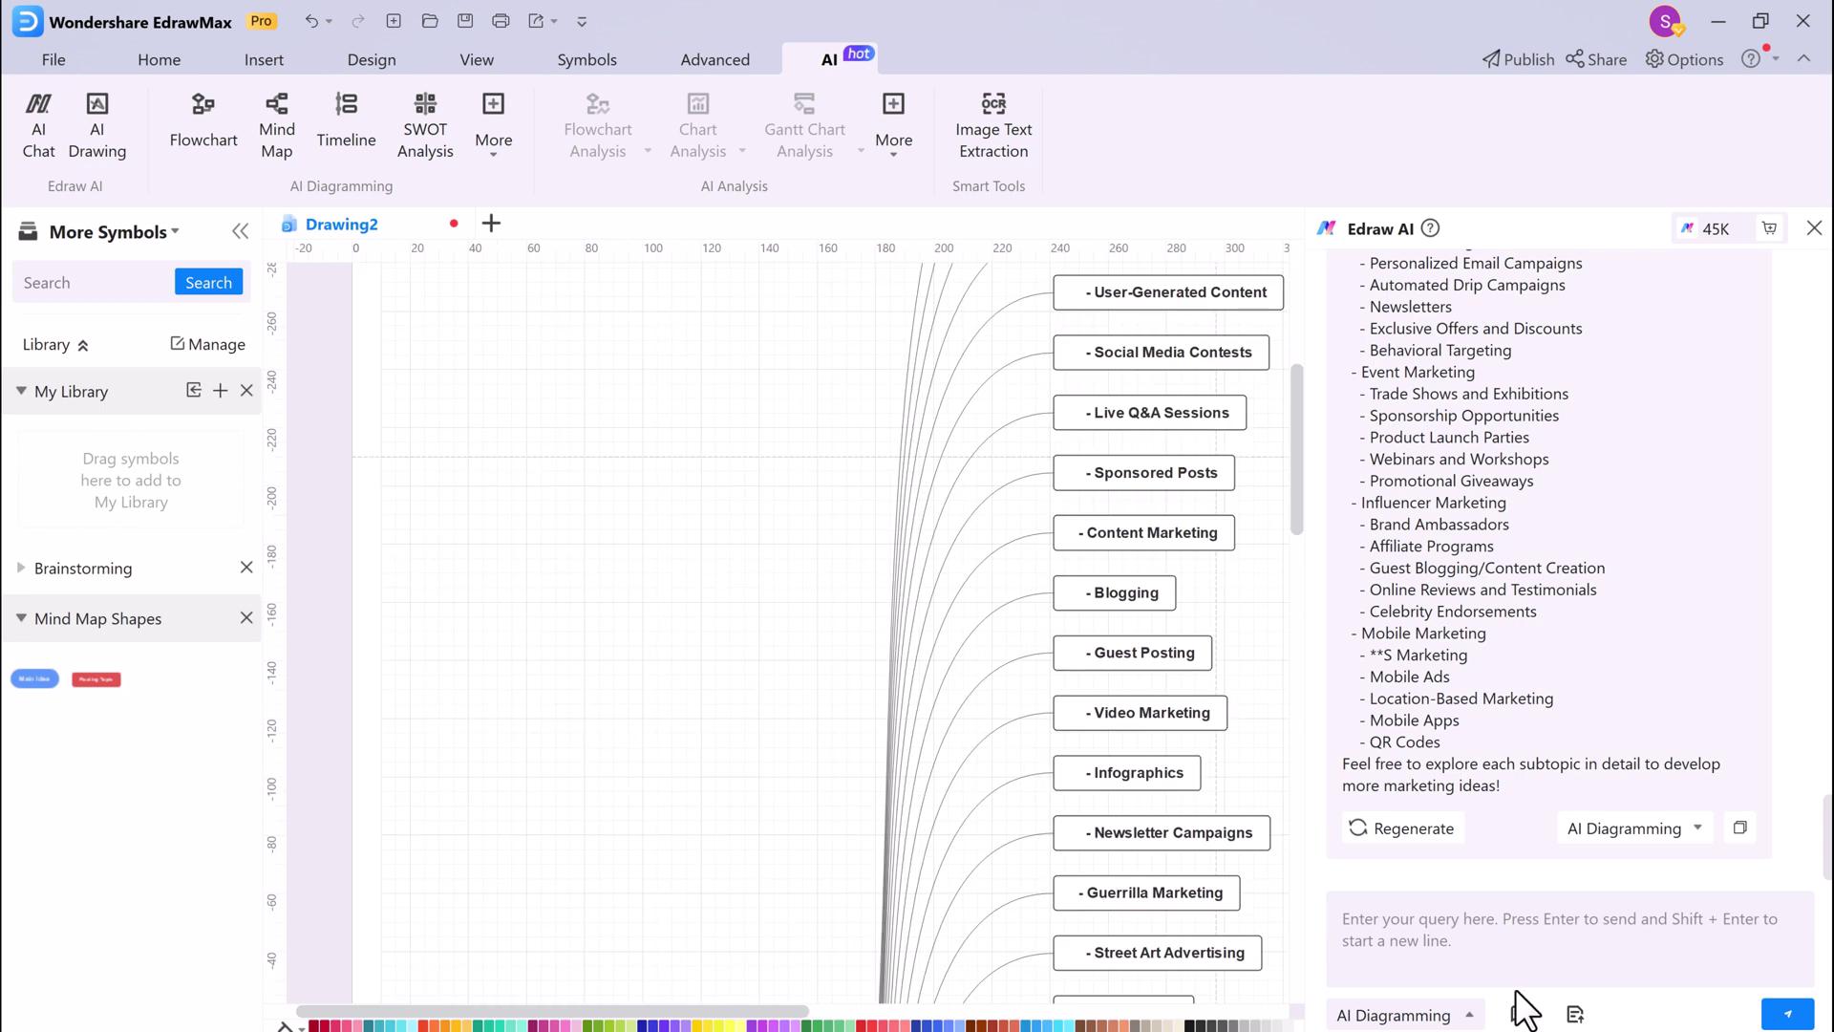
Step: Select the Social Media Contests topic and look through its insert and AI options
{"action": "left_click", "coordinate": [1168, 352]}
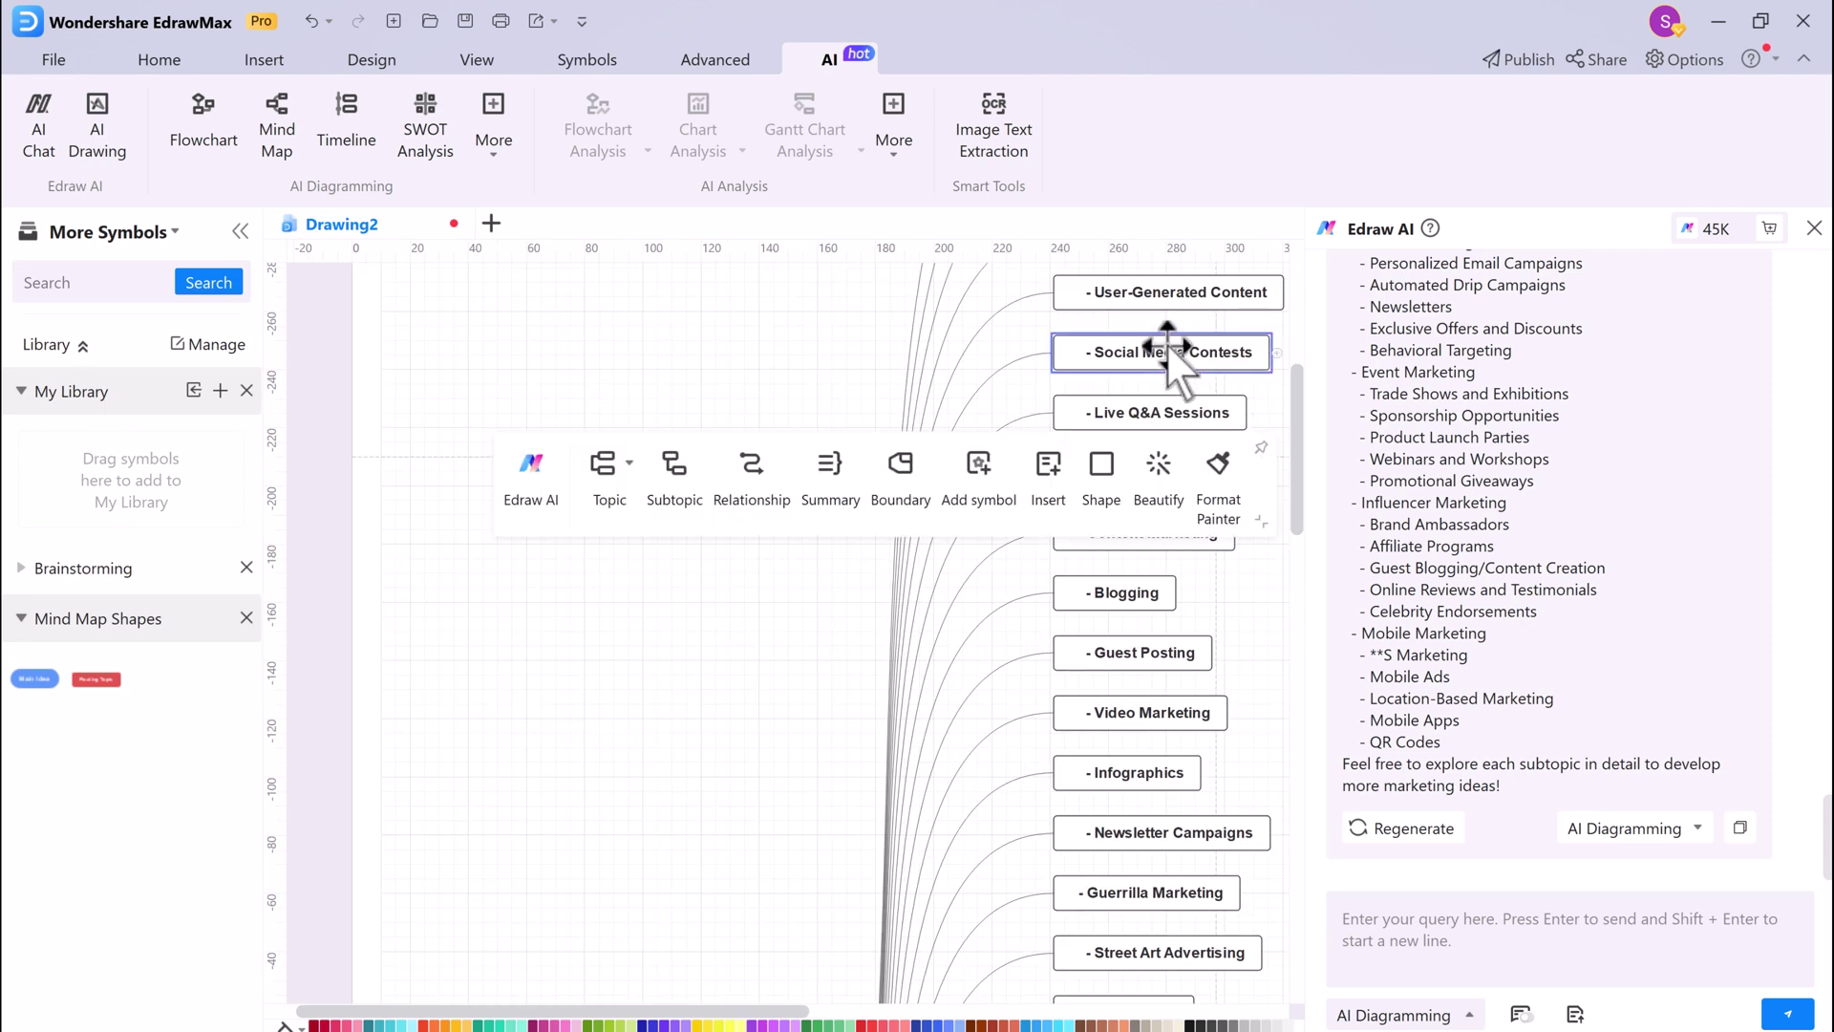
{"action": "left_click", "coordinate": [626, 464]}
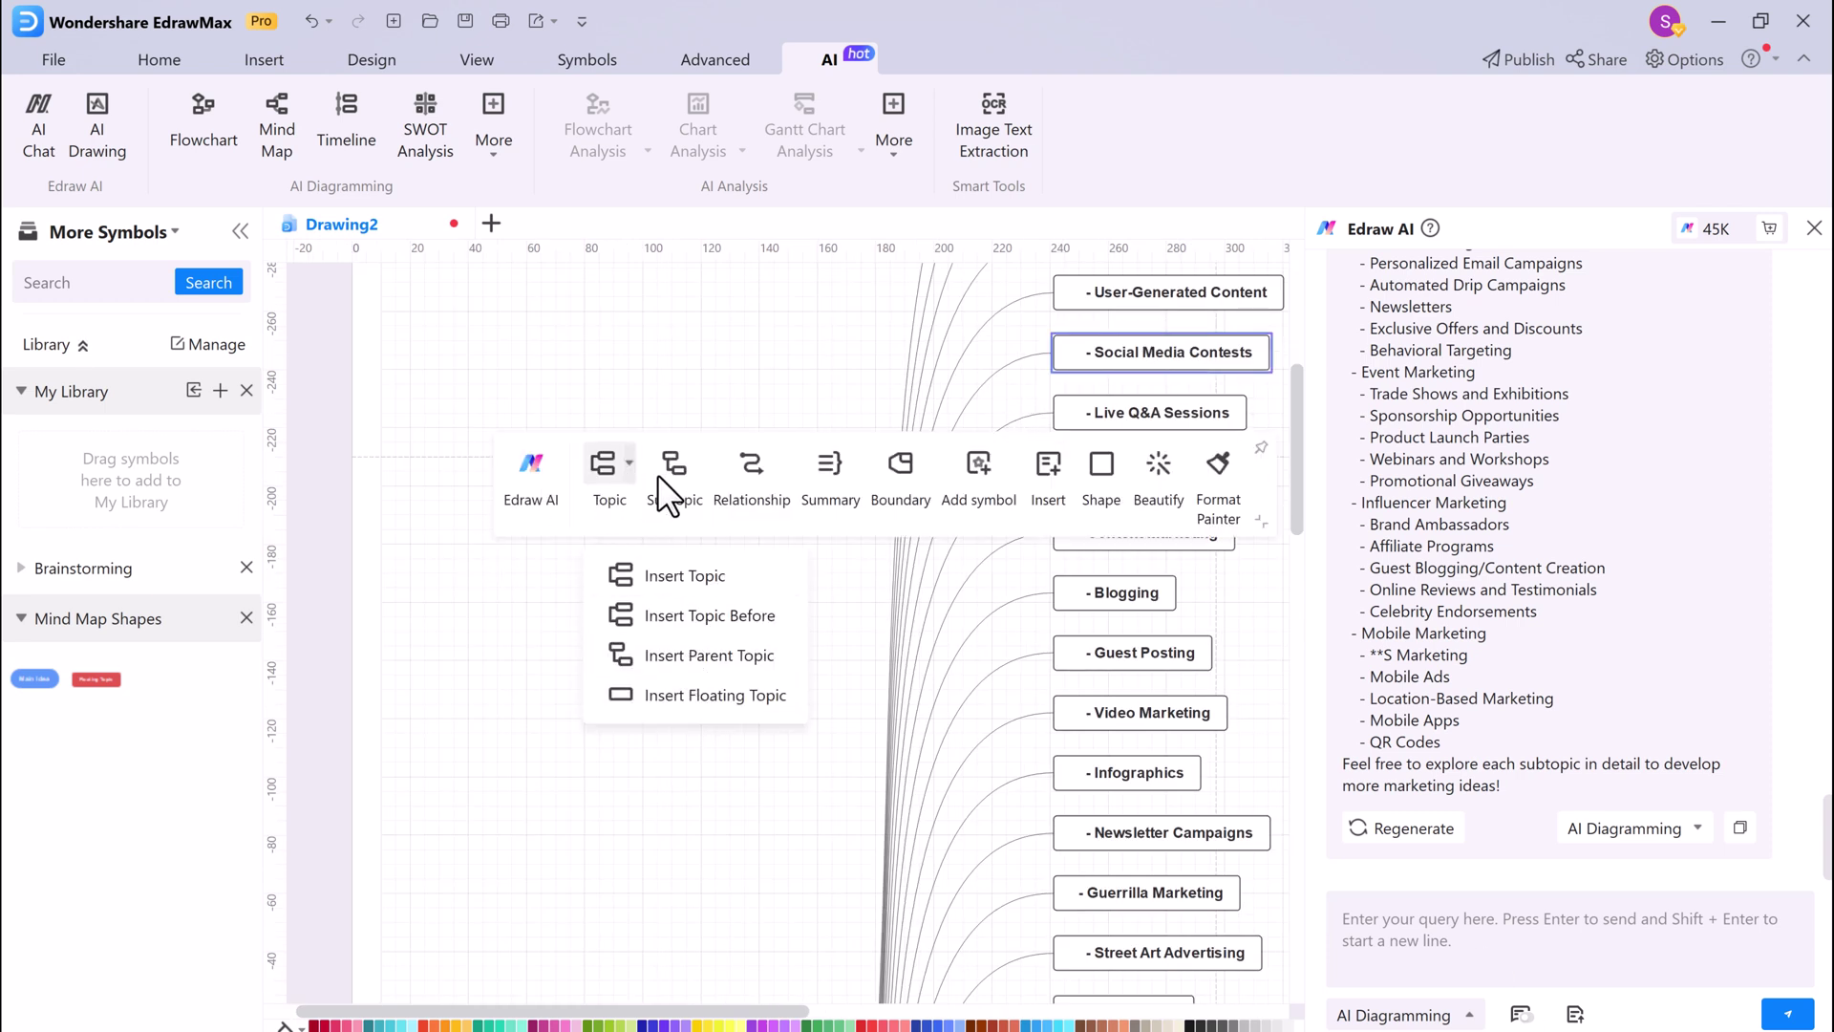
{"action": "left_click", "coordinate": [542, 484]}
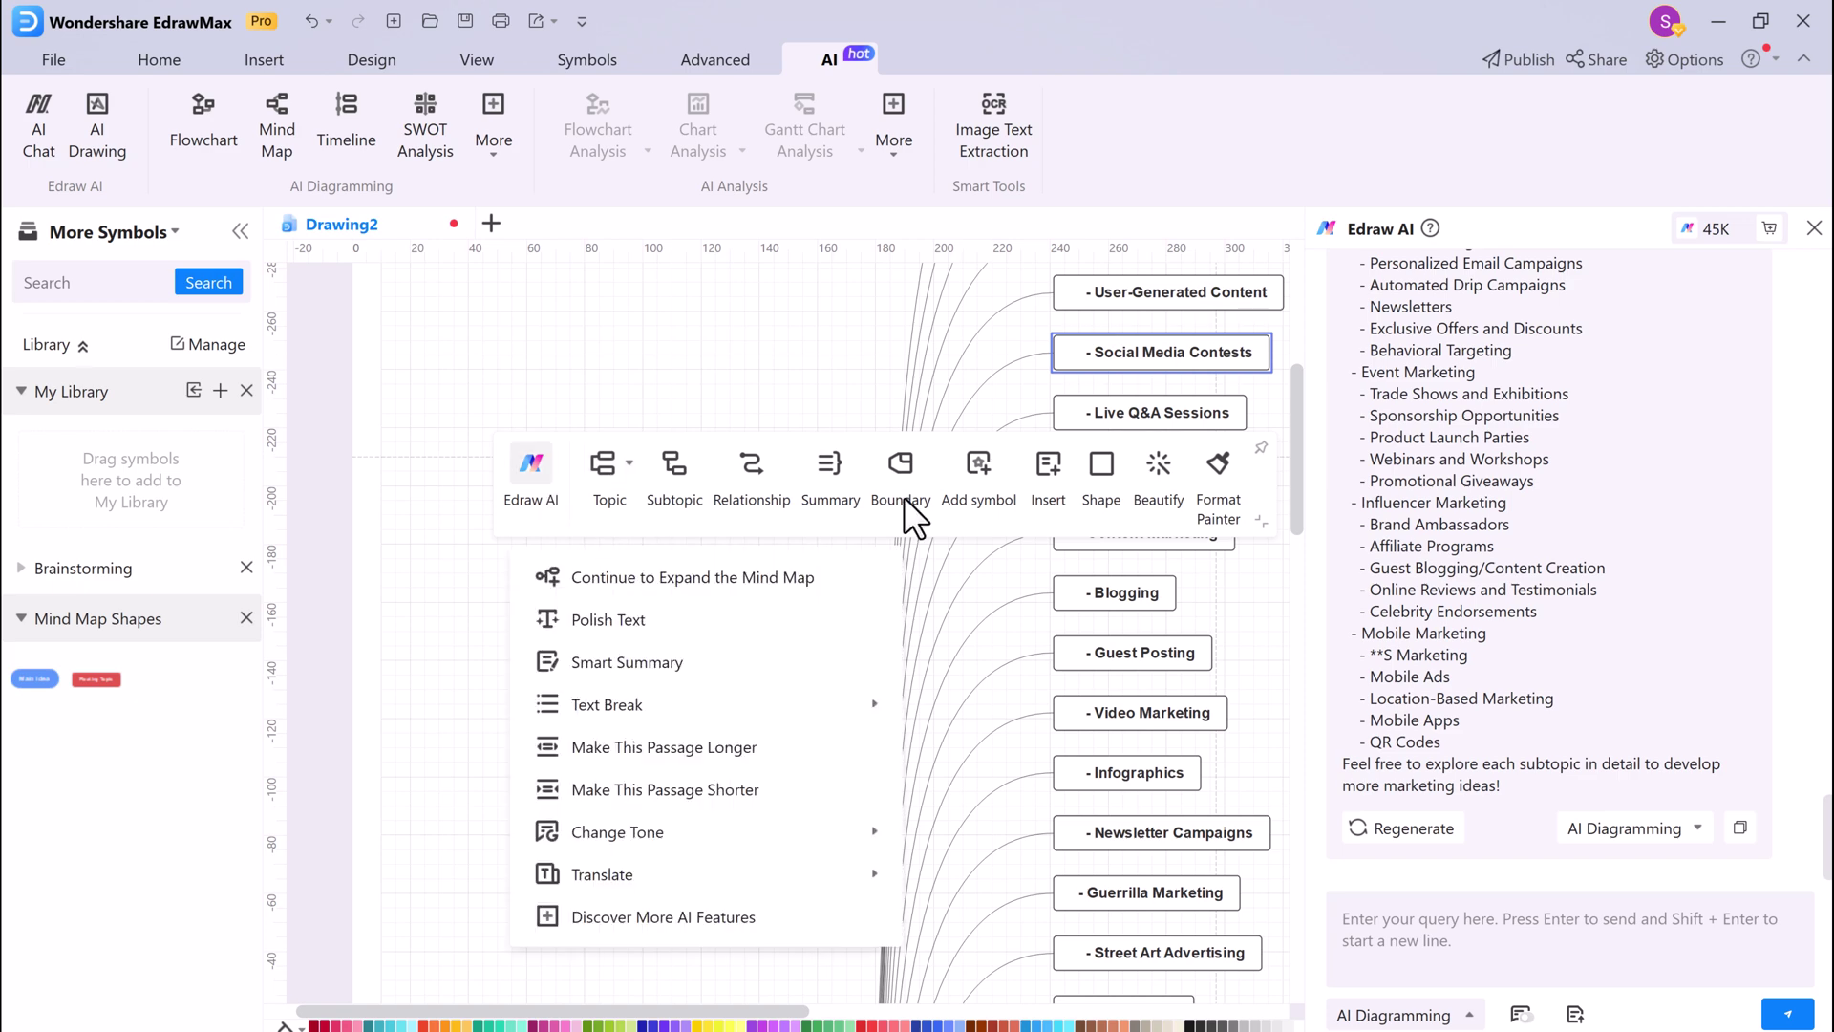
Step: Apply a colourful green-to-blue branch style to the mind map
{"action": "left_click", "coordinate": [1155, 487]}
{"action": "mouse_move", "coordinate": [1208, 578]}
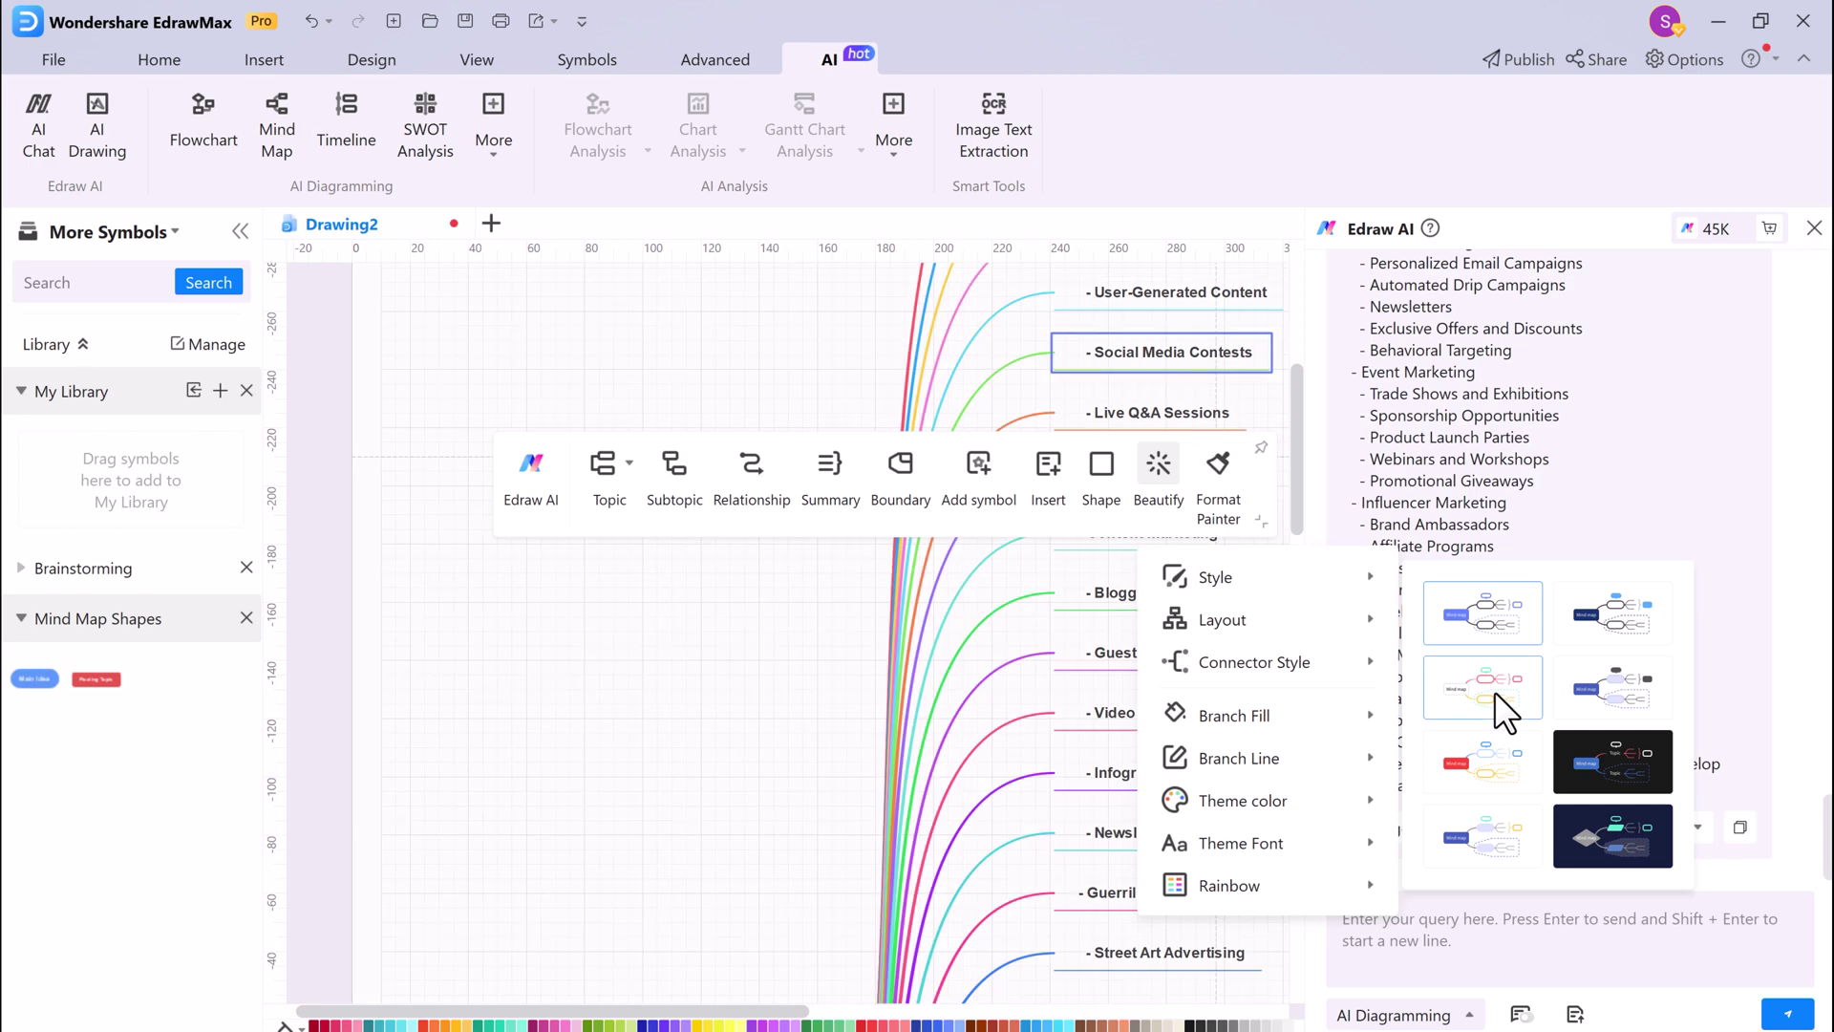
{"action": "left_click", "coordinate": [1495, 691]}
Step: Set the mind map's theme font to Verdana (Big)
{"action": "mouse_move", "coordinate": [1295, 802]}
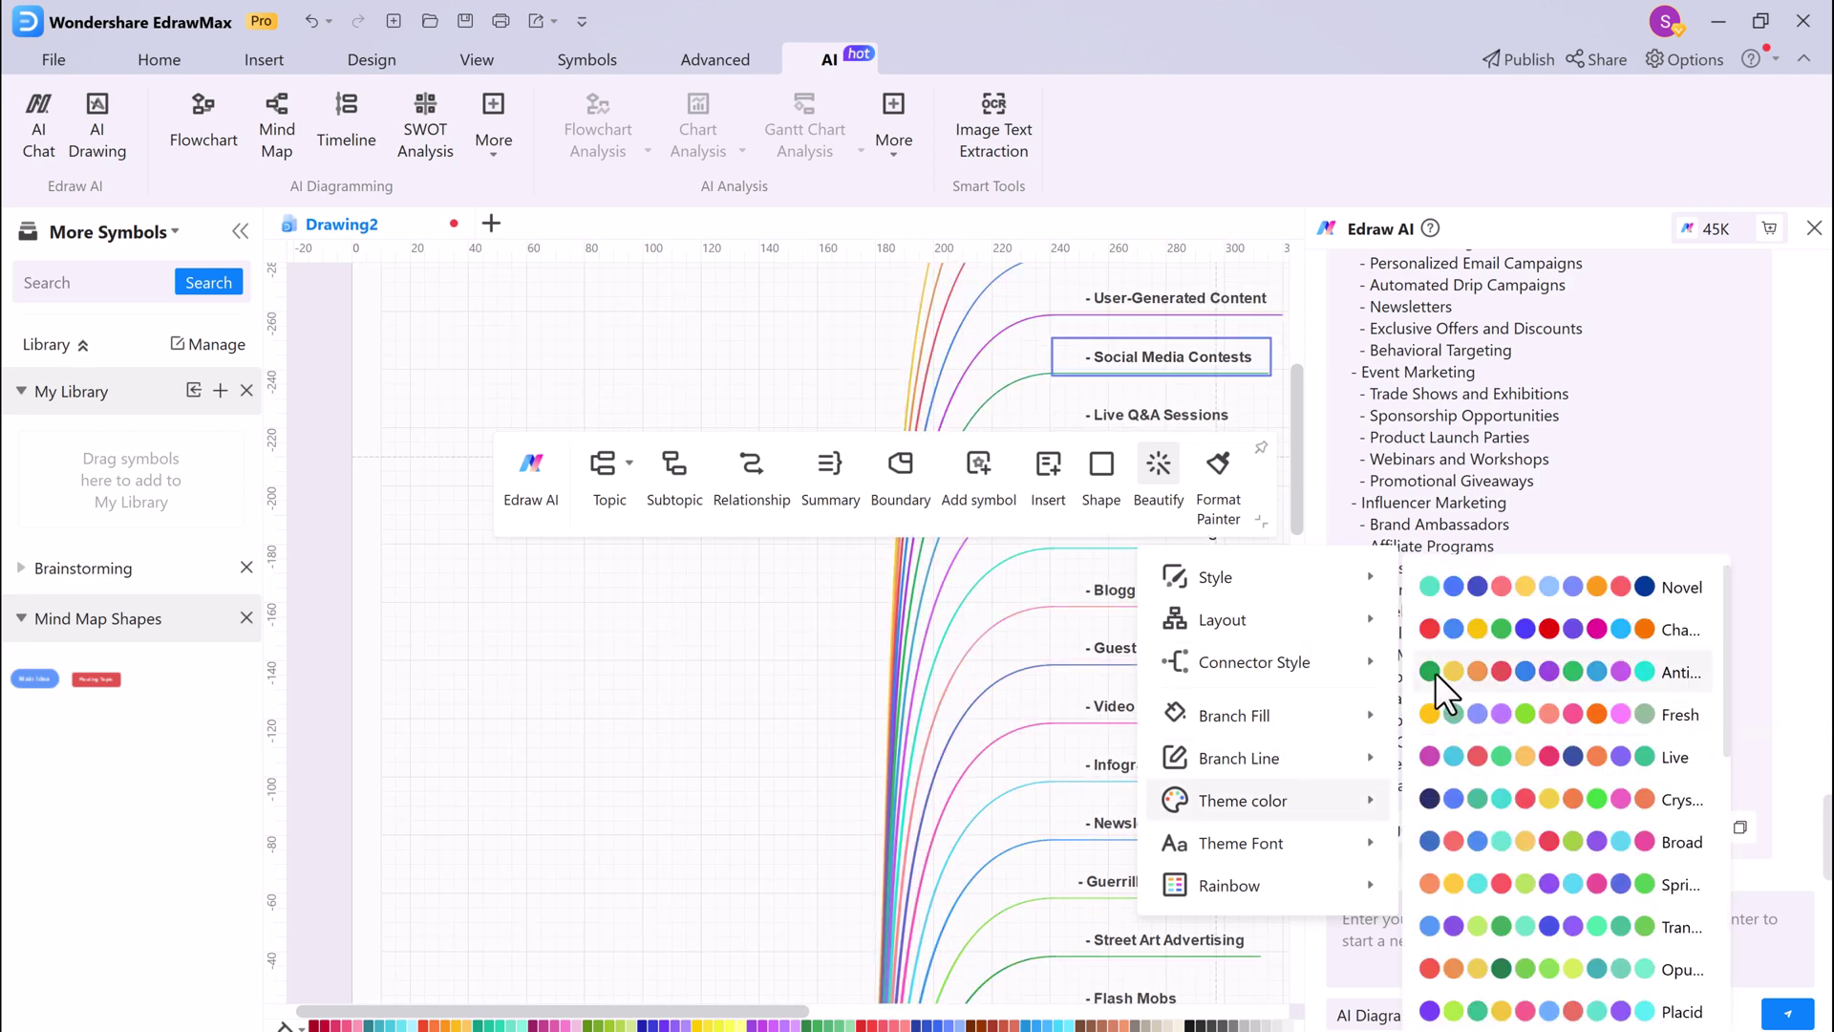
{"action": "mouse_move", "coordinate": [1376, 837]}
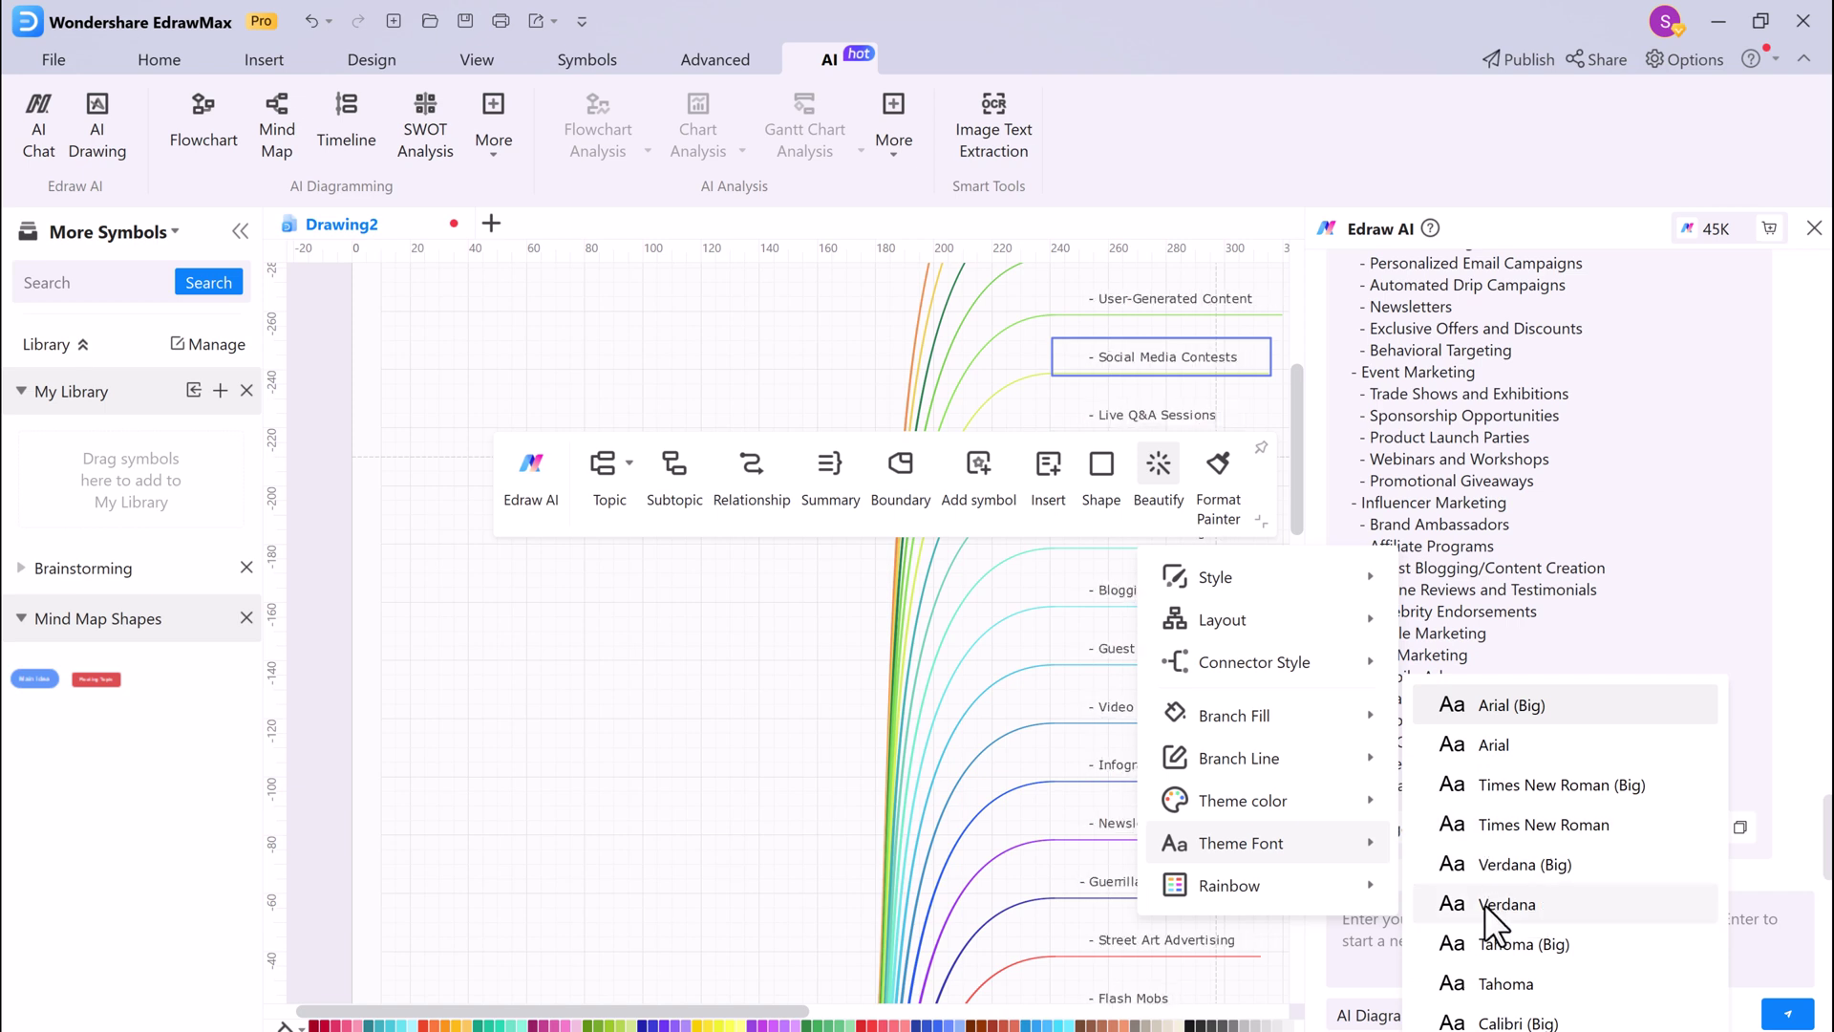
{"action": "left_click", "coordinate": [1486, 850]}
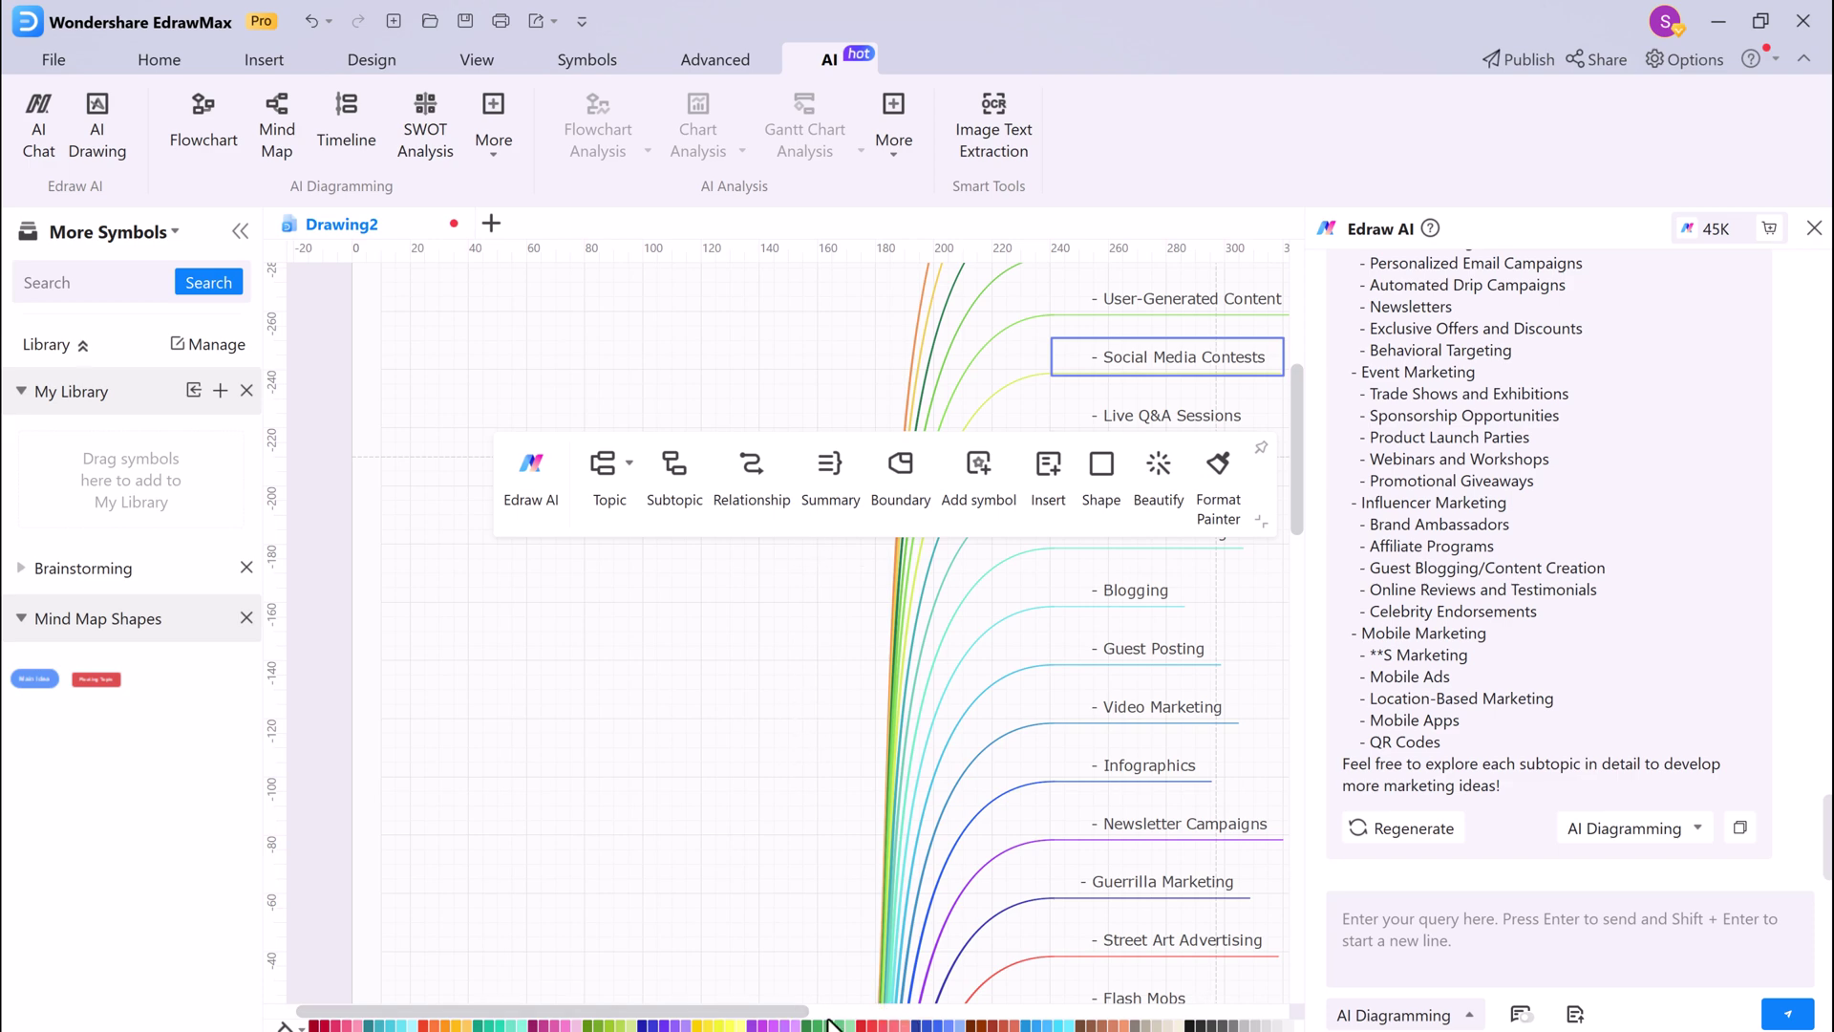
Step: Generate an HD, Korea-style AI Drawing image from the prompt 'Girl on the beach'
{"action": "left_click", "coordinate": [94, 122]}
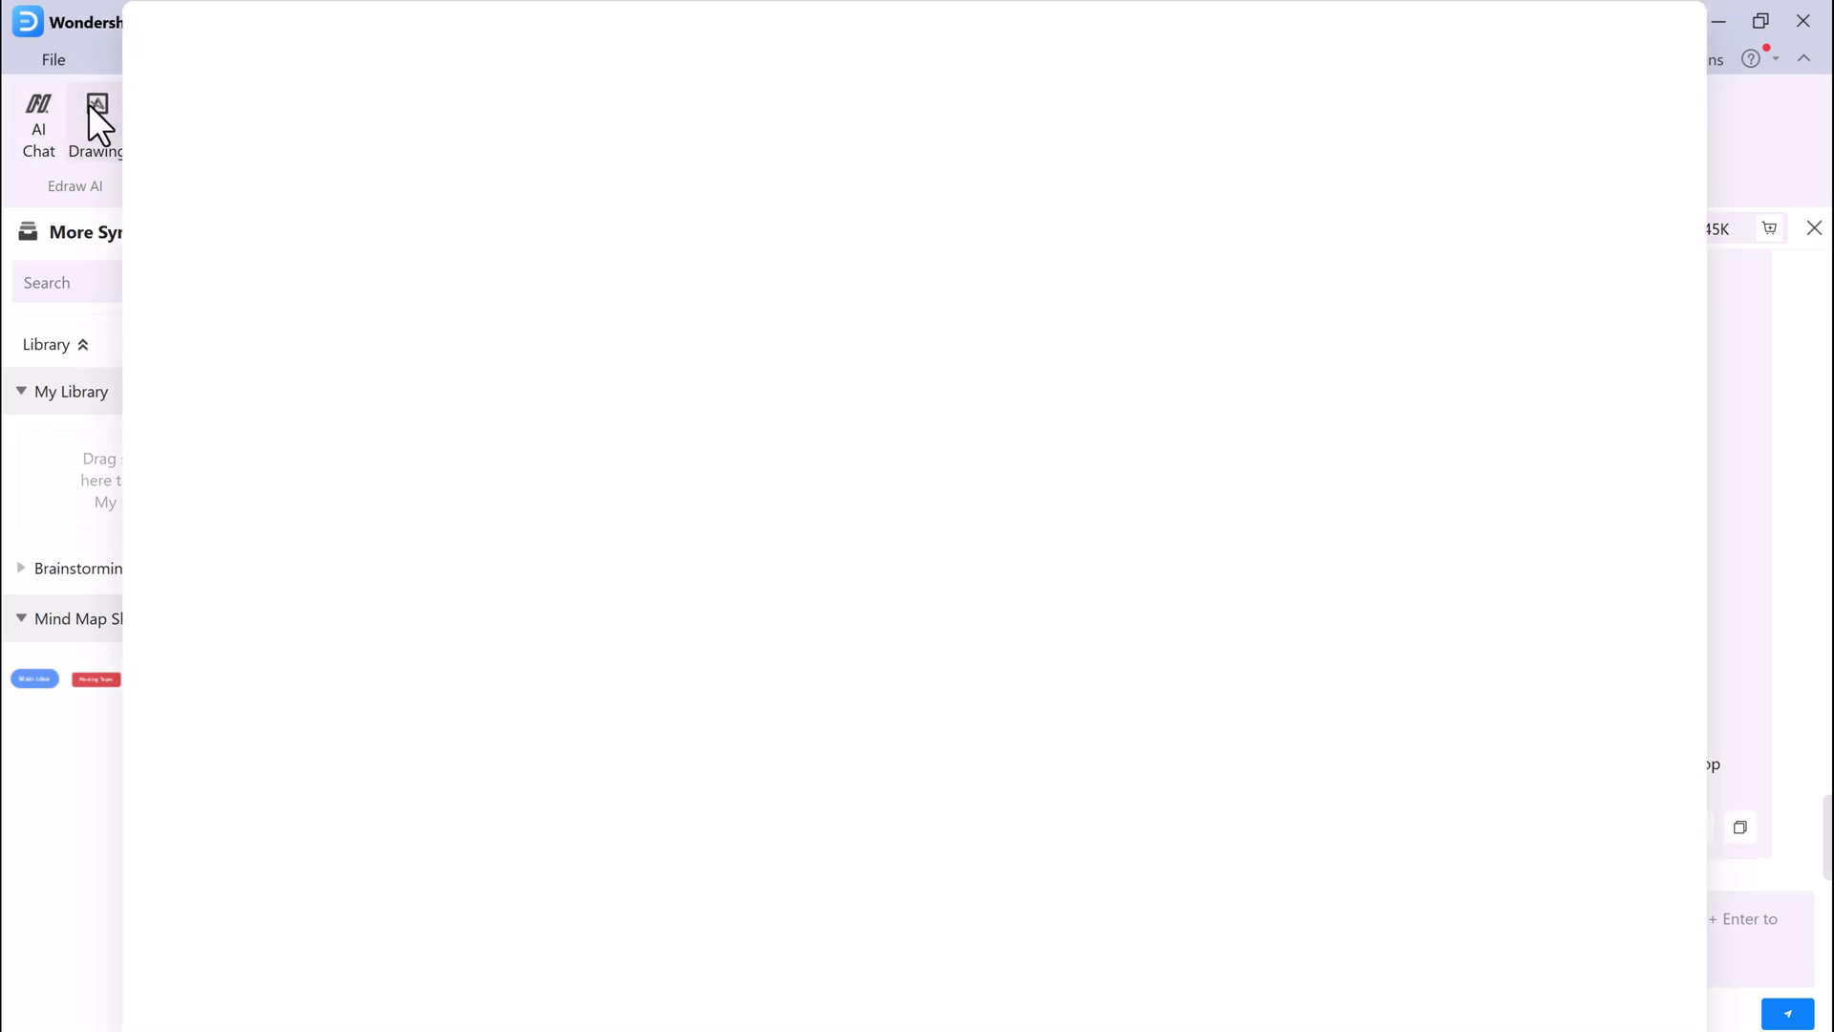
{"action": "left_click", "coordinate": [400, 245]}
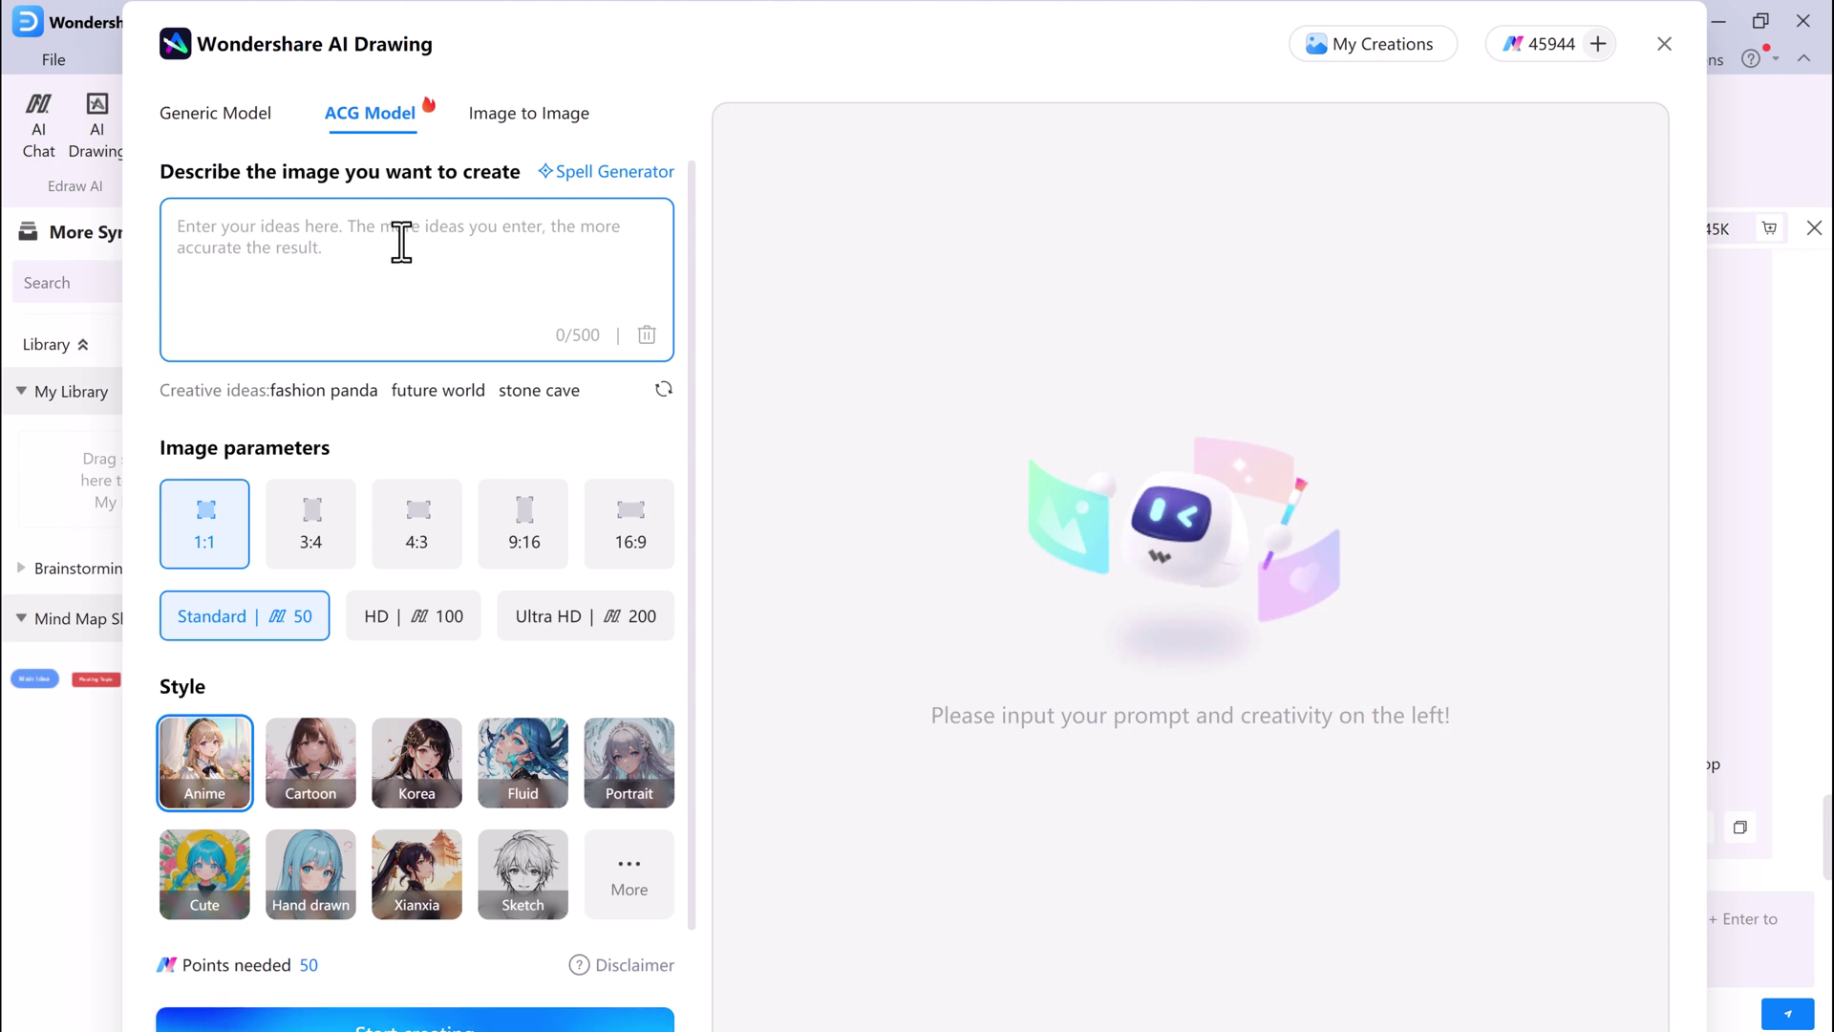
{"action": "type", "text": "Girl "}
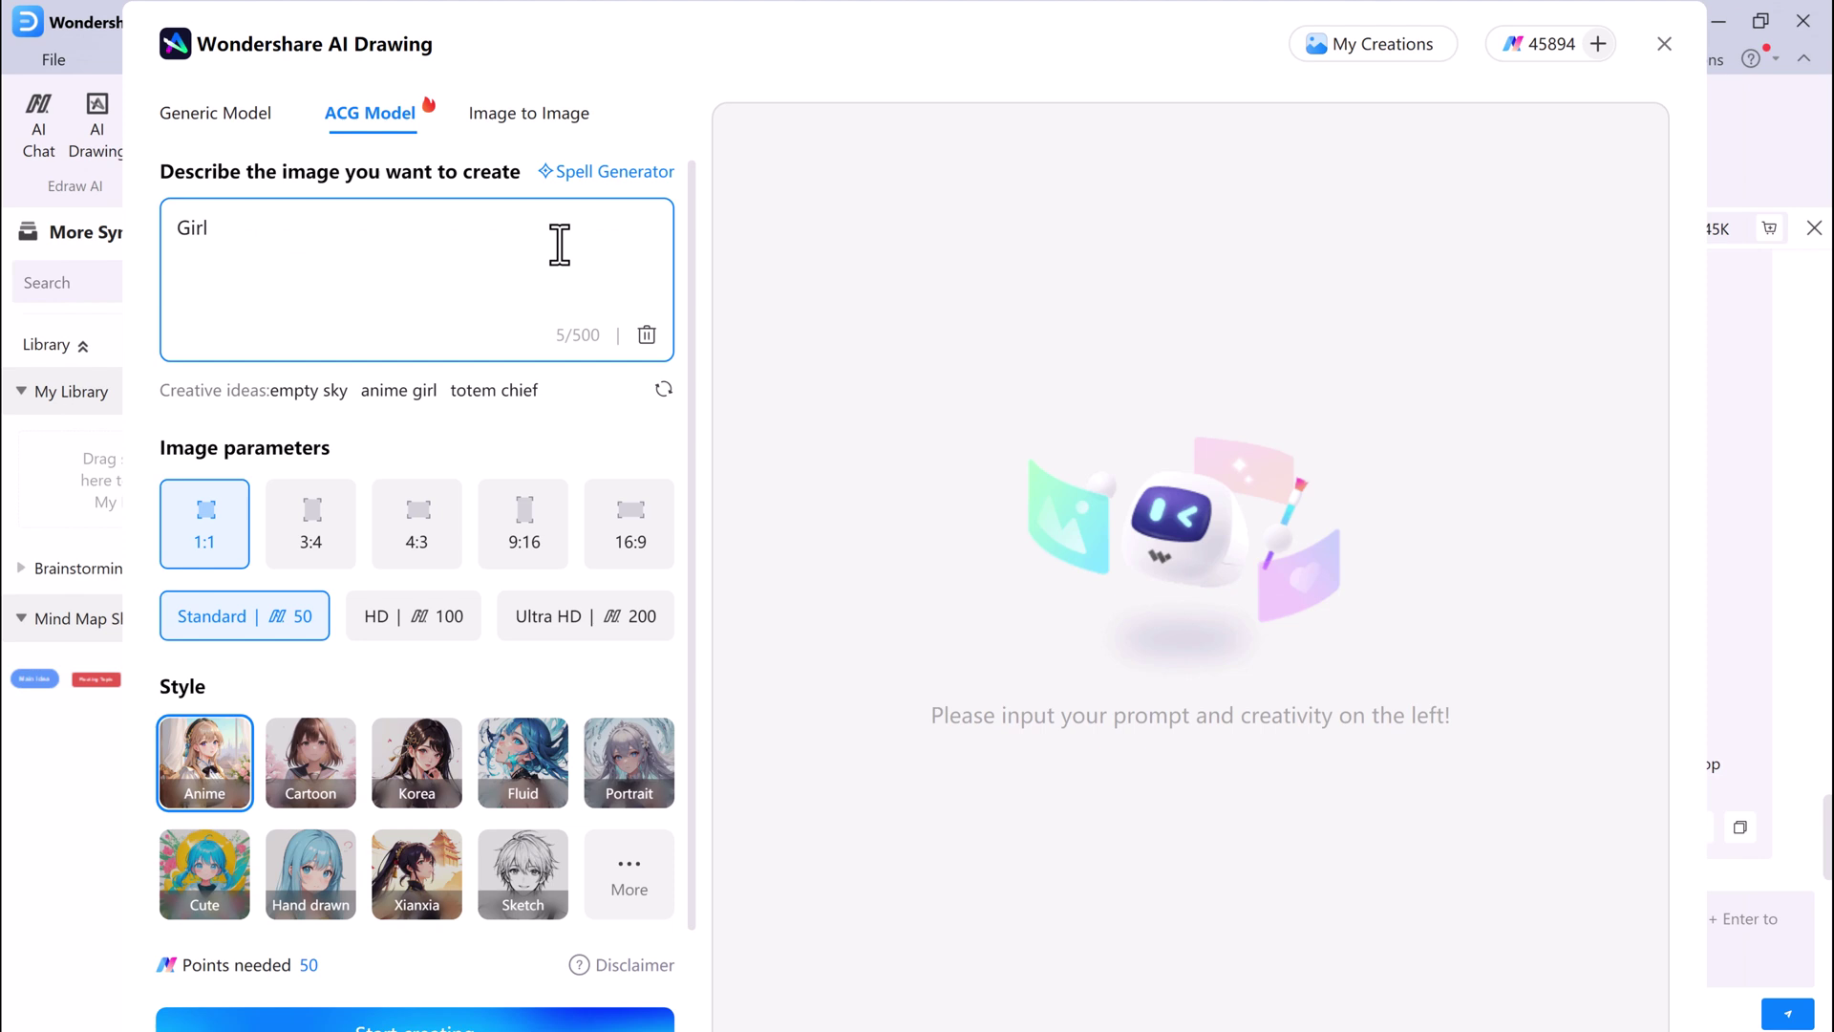
{"action": "type", "text": "on the beach"}
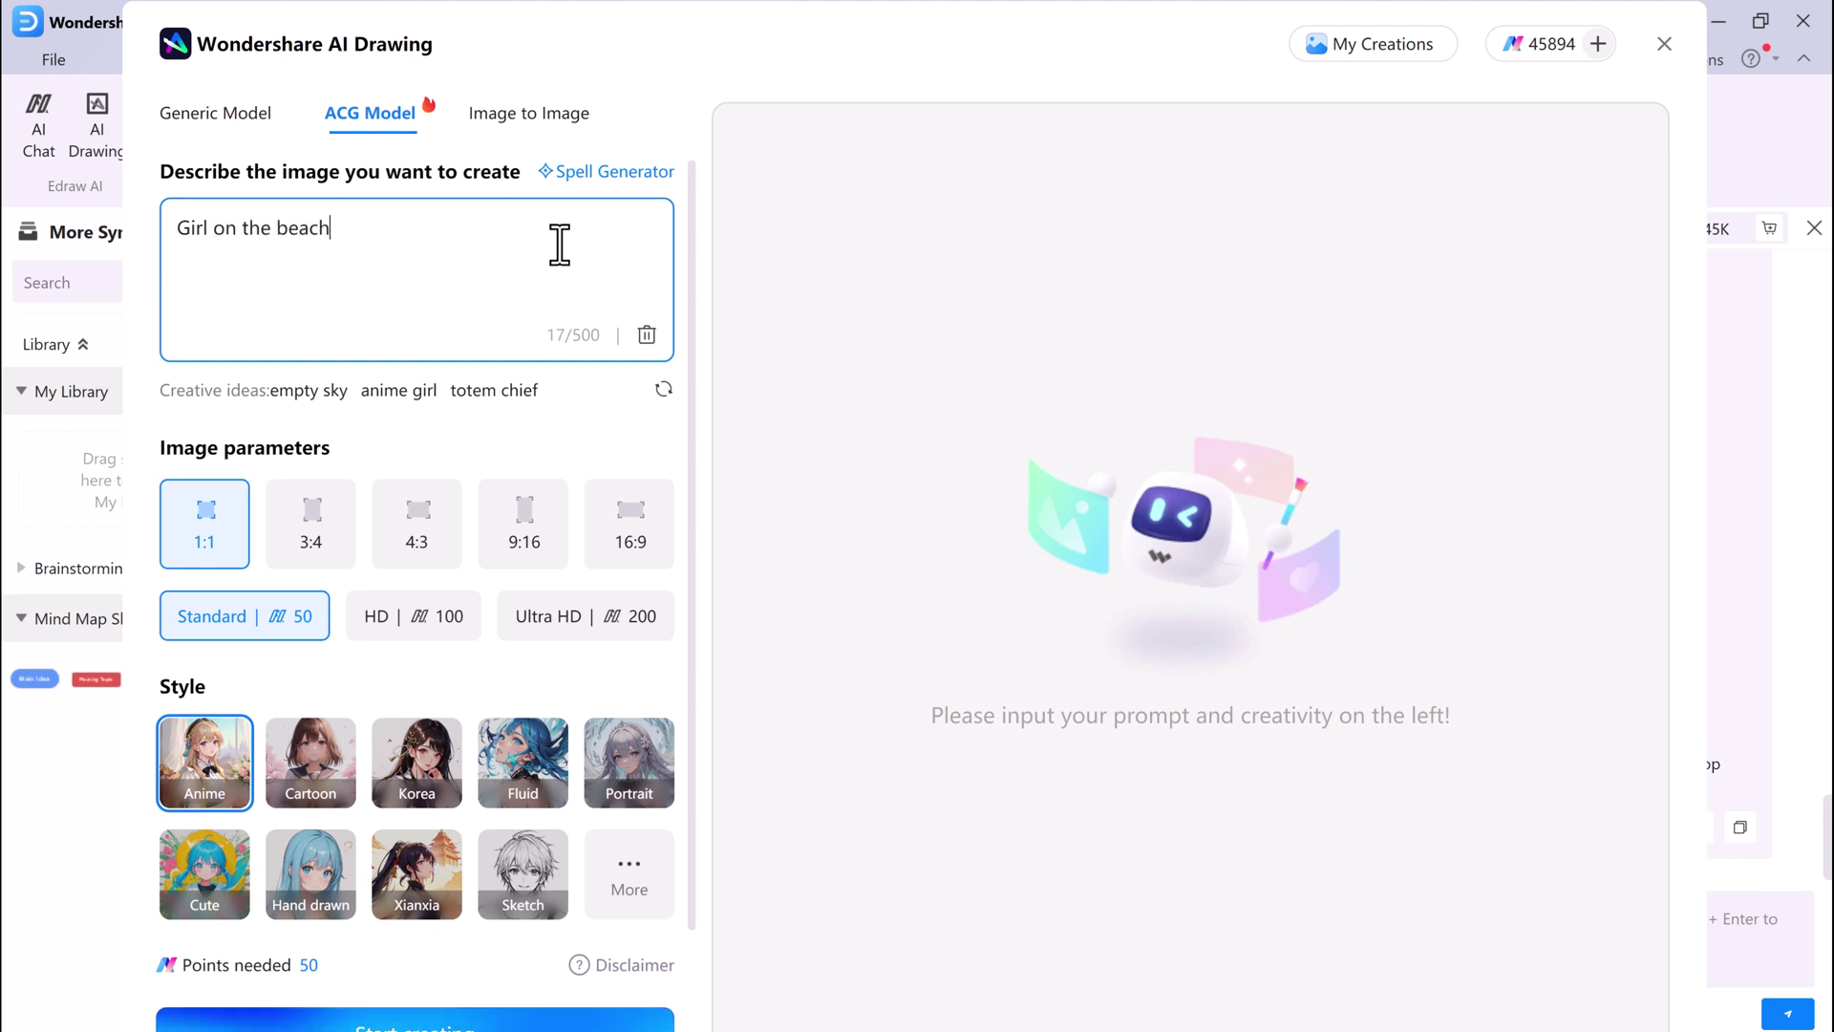
{"action": "left_click", "coordinate": [357, 633]}
{"action": "left_click", "coordinate": [417, 763]}
{"action": "left_click", "coordinate": [415, 1019]}
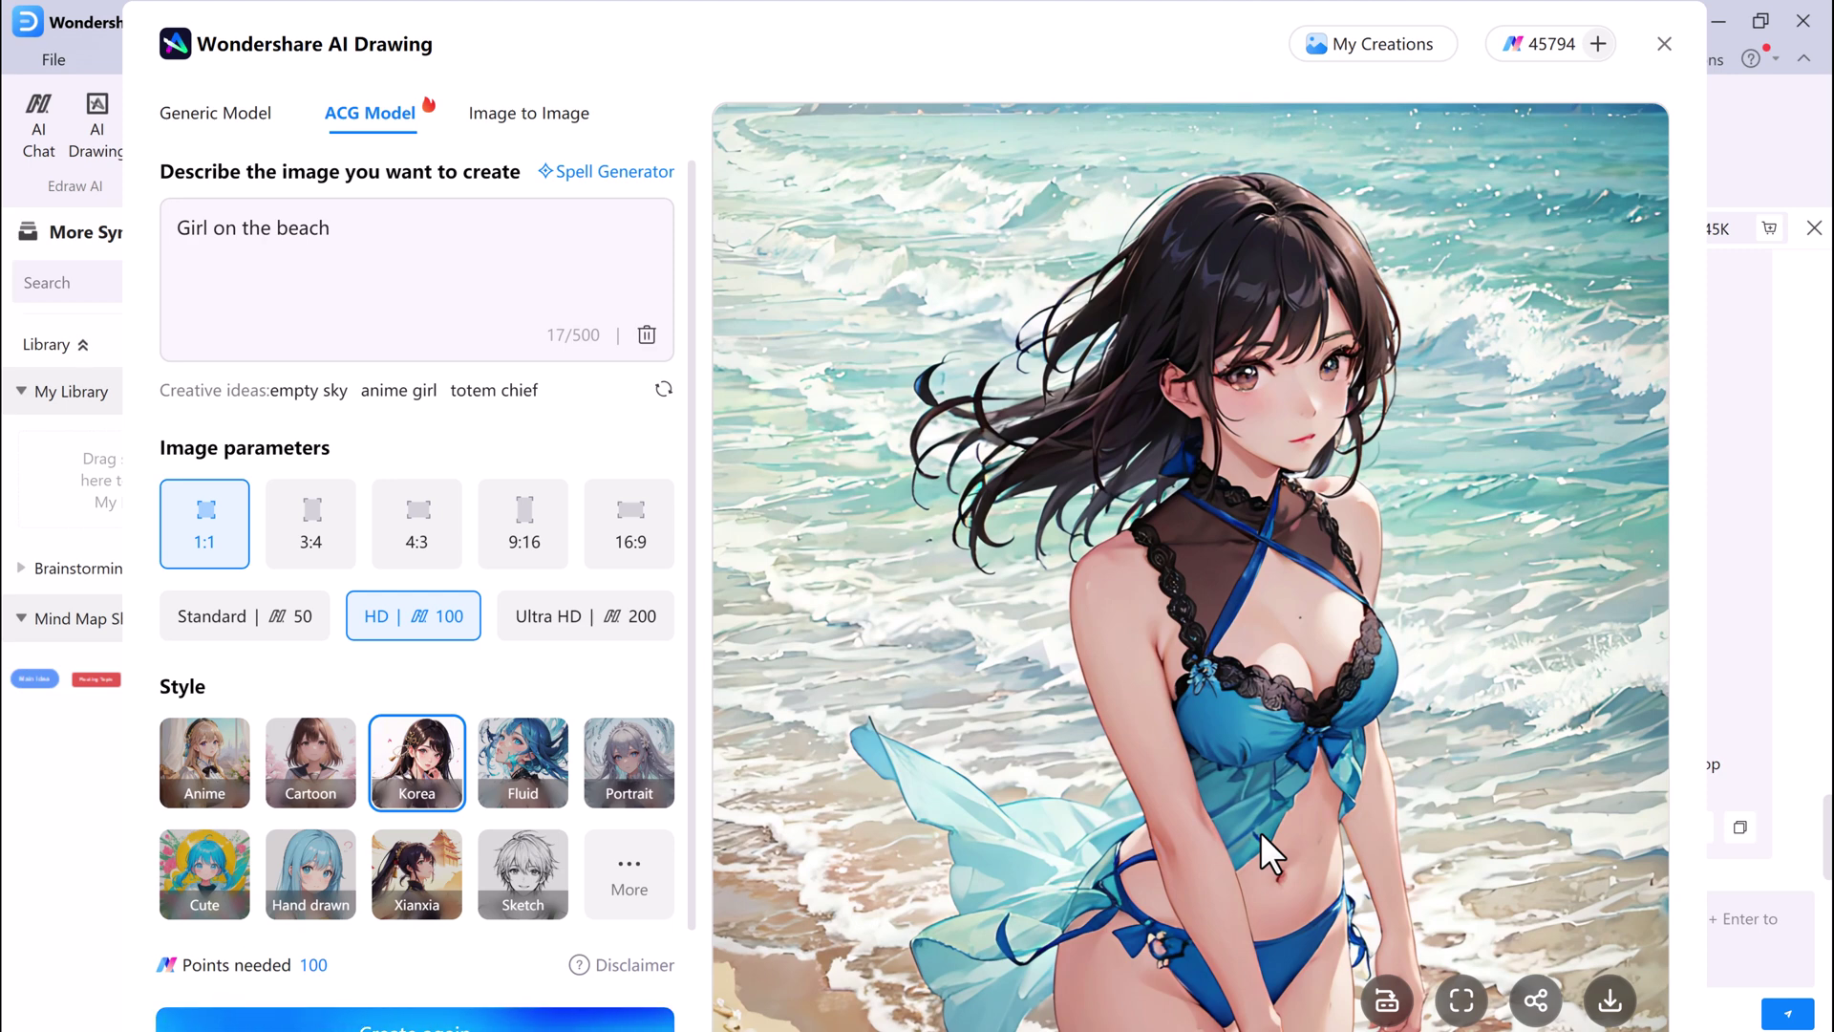
Step: Upload the man's photo in Image to Image and generate an Oil painting version
{"action": "left_click", "coordinate": [576, 117]}
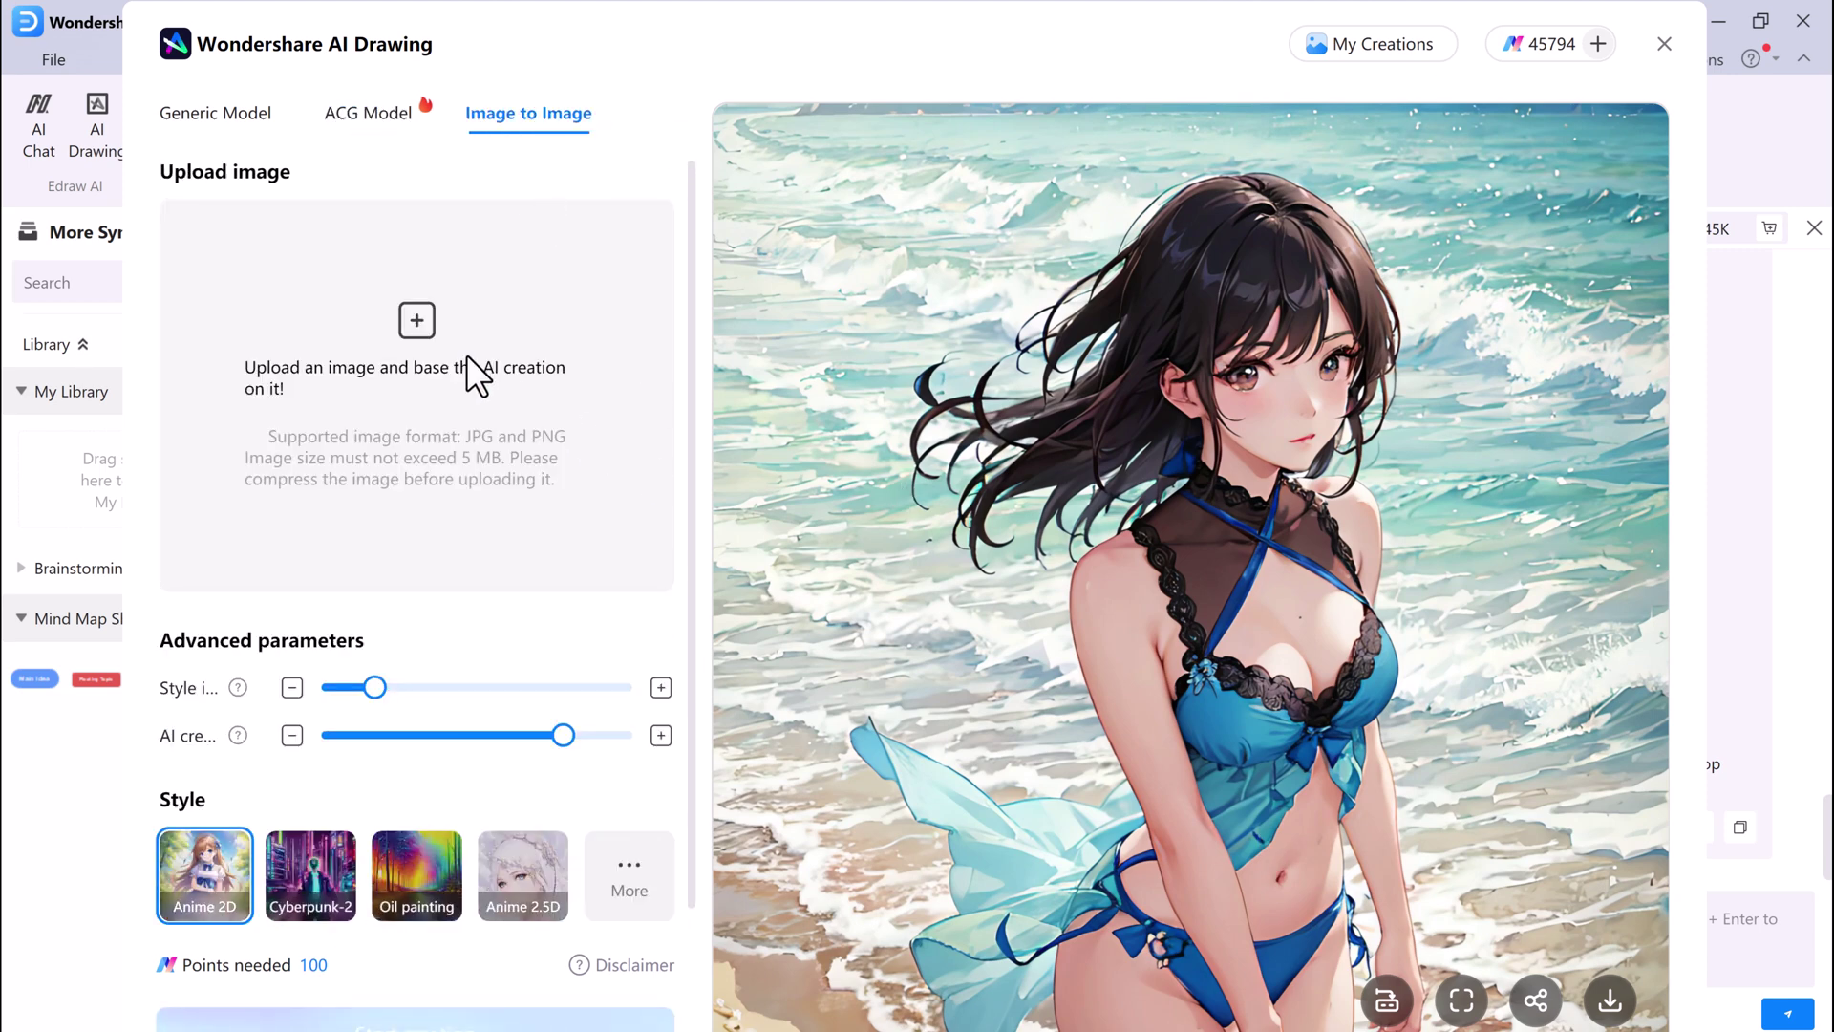
{"action": "left_click", "coordinate": [432, 373]}
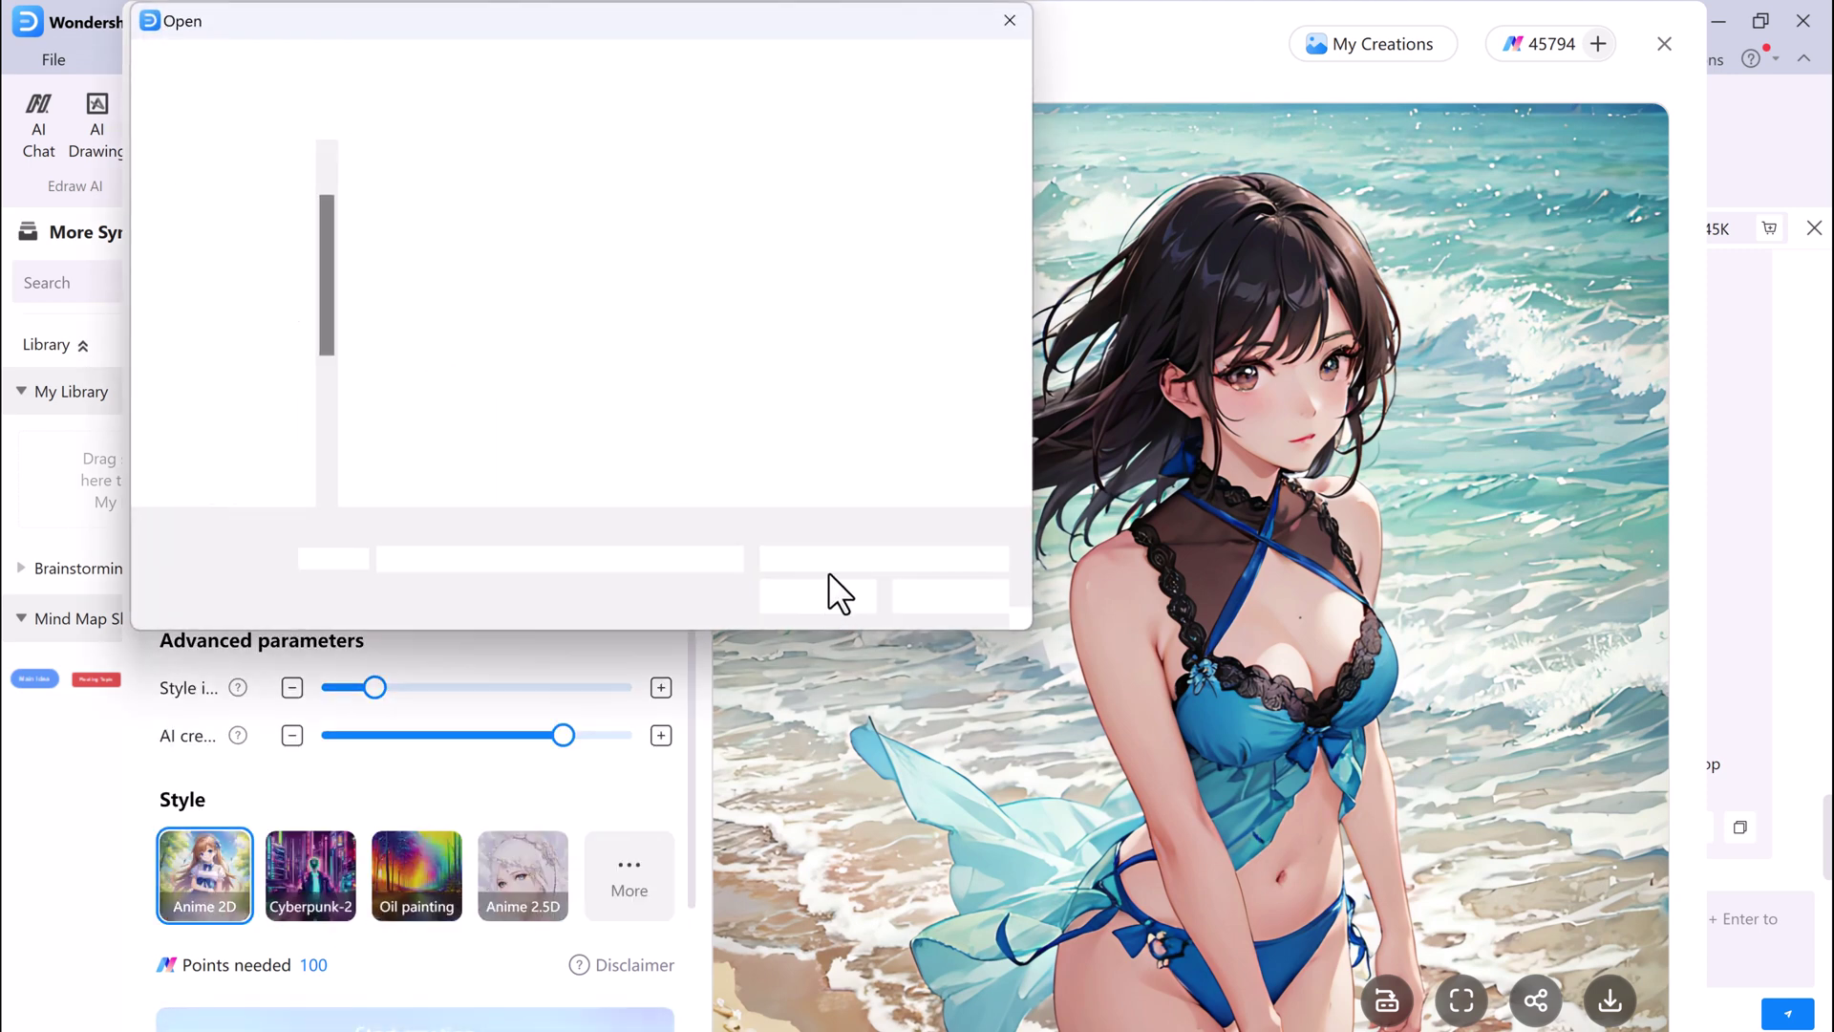
{"action": "left_click", "coordinate": [776, 290]}
{"action": "left_click", "coordinate": [818, 596]}
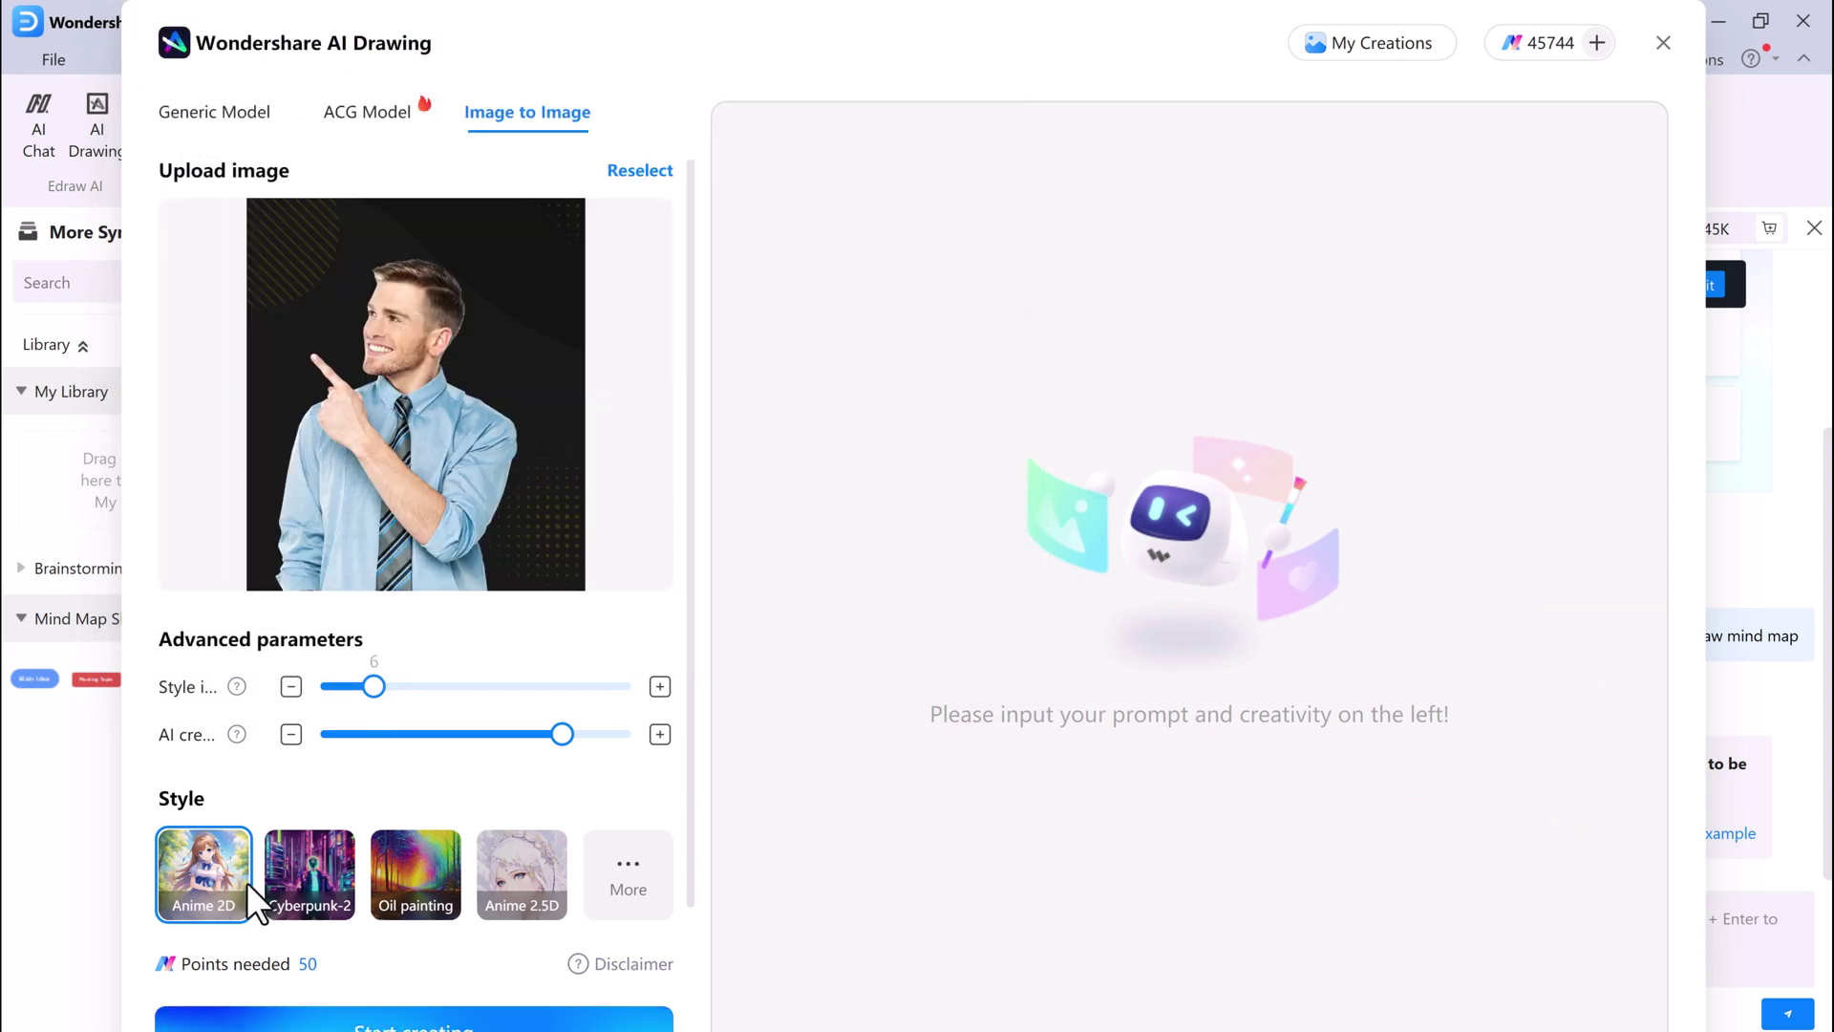
{"action": "left_click", "coordinate": [416, 874]}
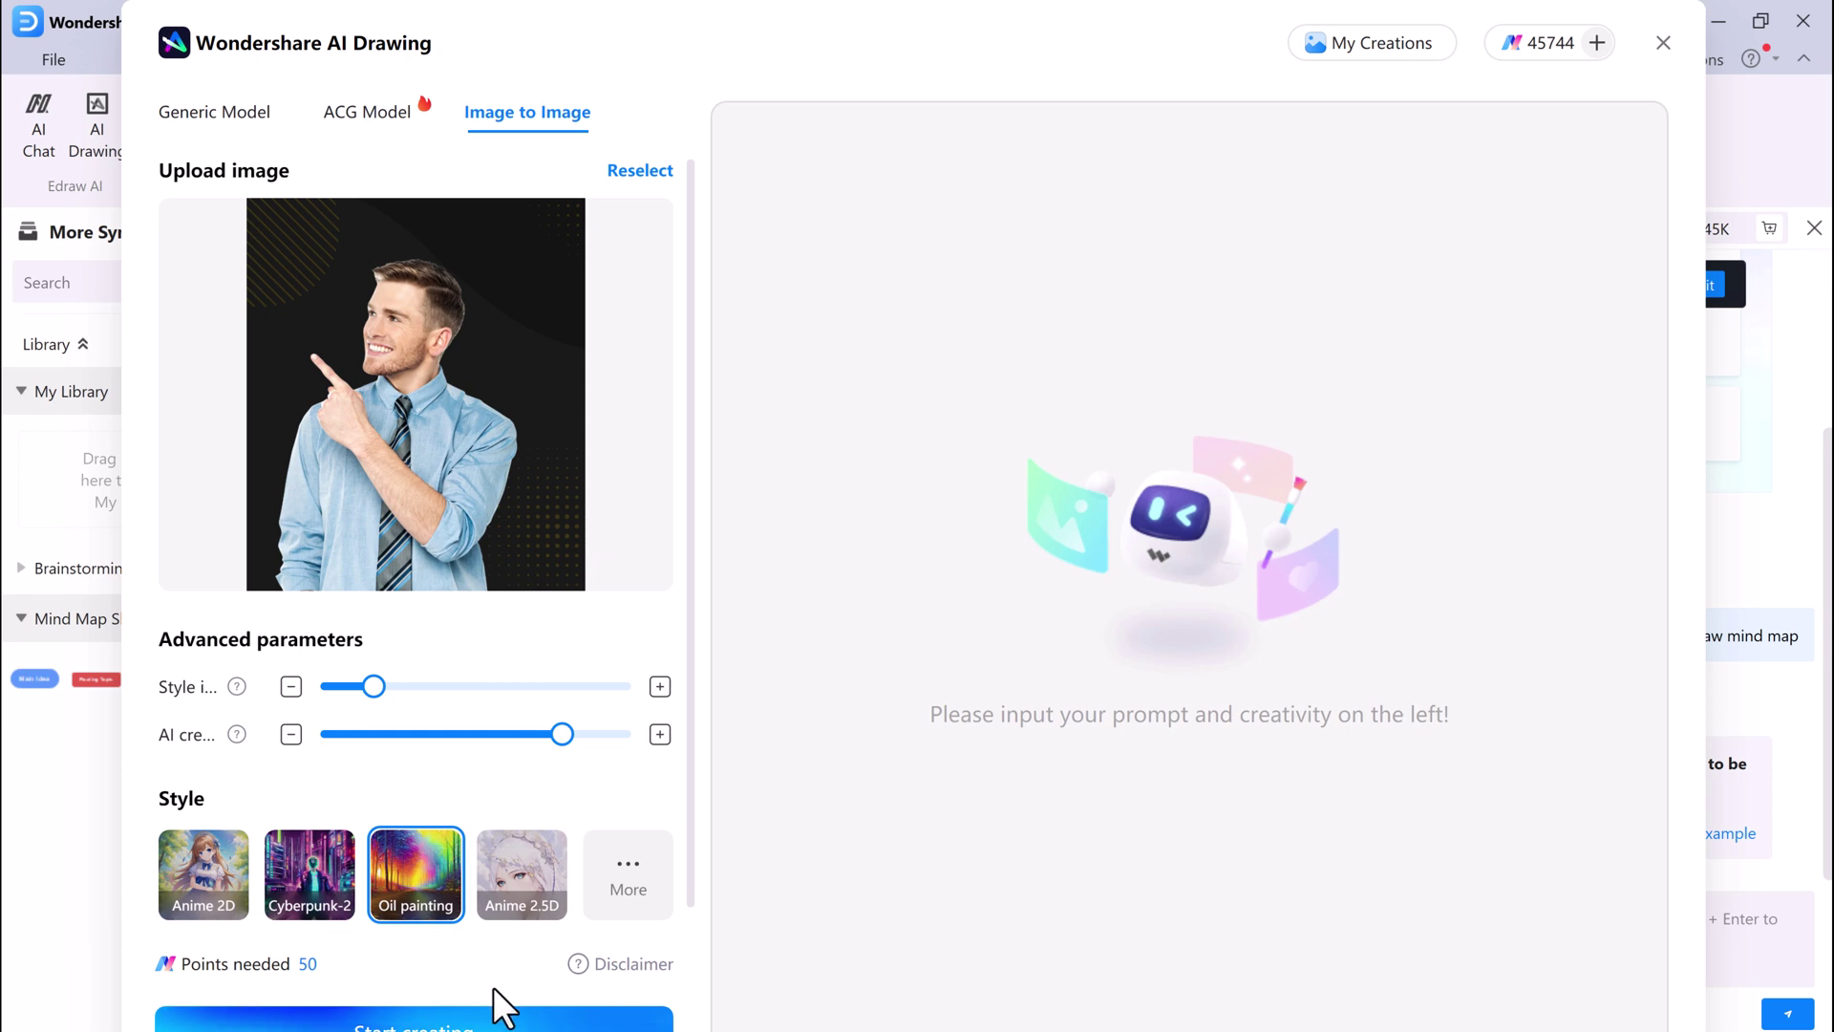
{"action": "left_click", "coordinate": [492, 1019]}
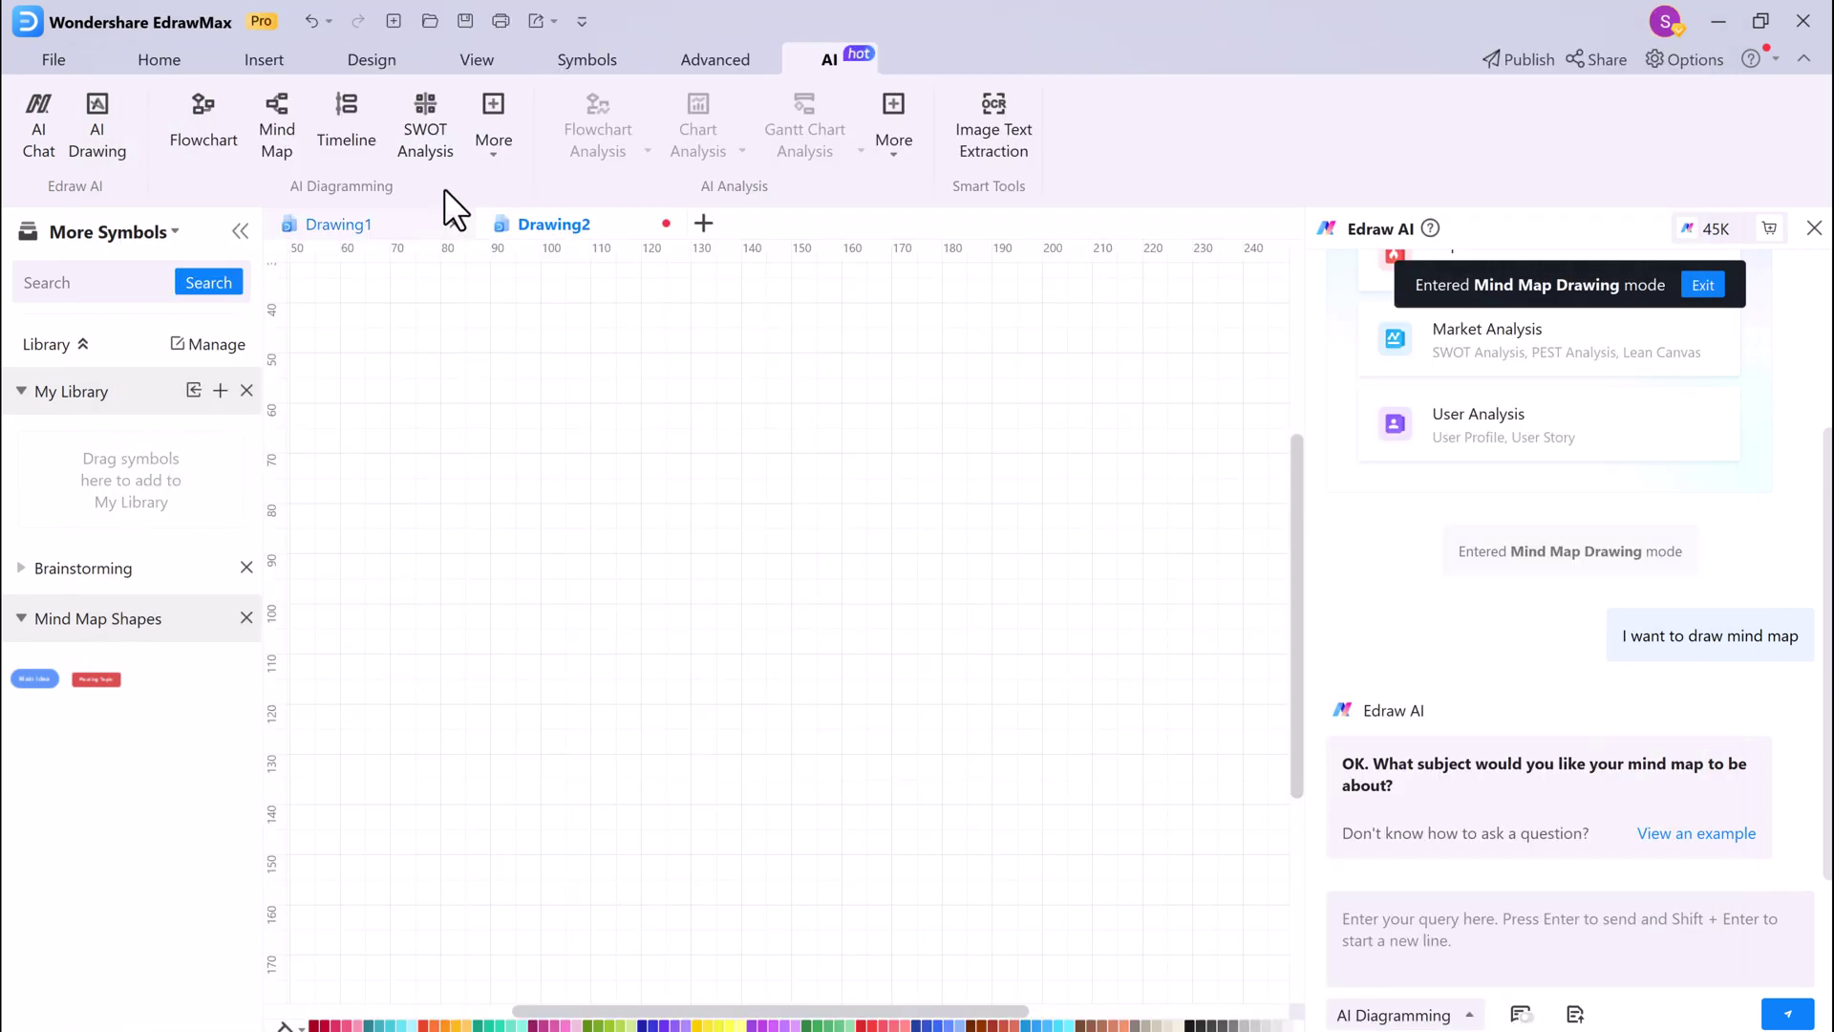
Step: Ask Edraw AI's SWOT Analysis for a Toyota SWOT with the prompt 'tyota swot'
{"action": "left_click", "coordinate": [442, 122]}
{"action": "left_click", "coordinate": [1492, 922]}
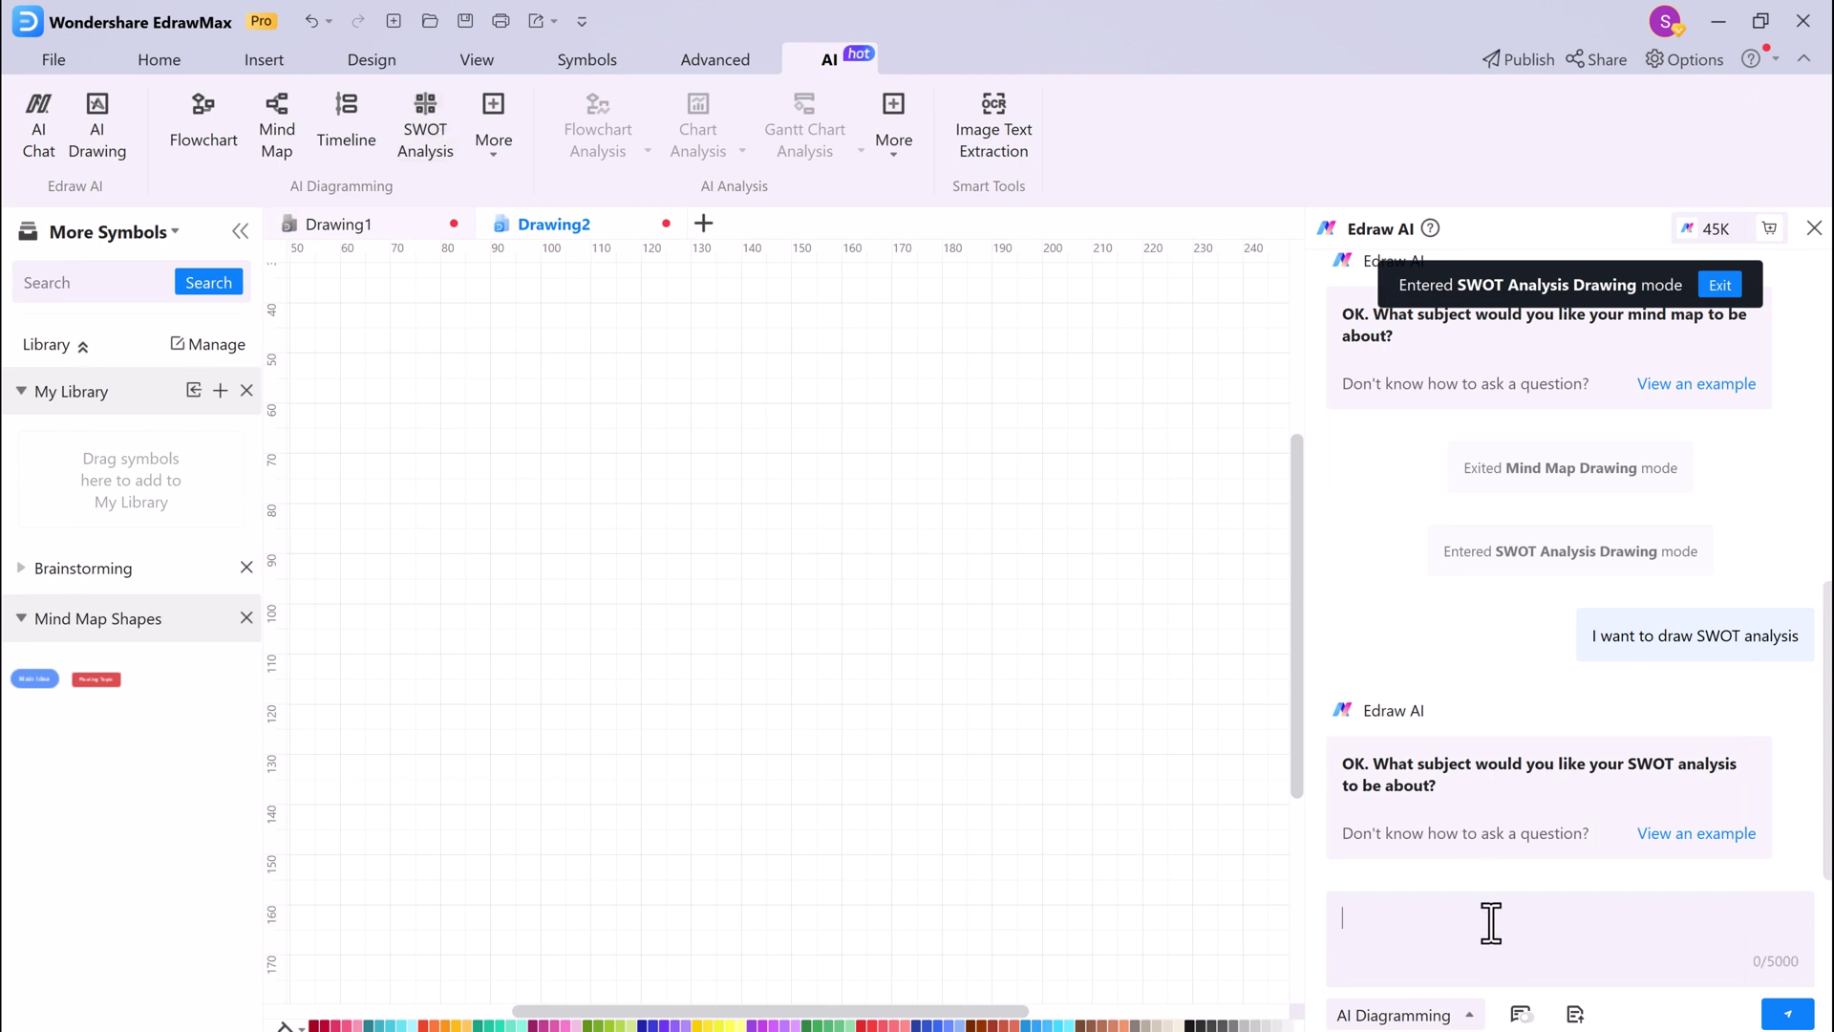
{"action": "type", "text": "yota swot"}
{"action": "key", "text": "Return"}
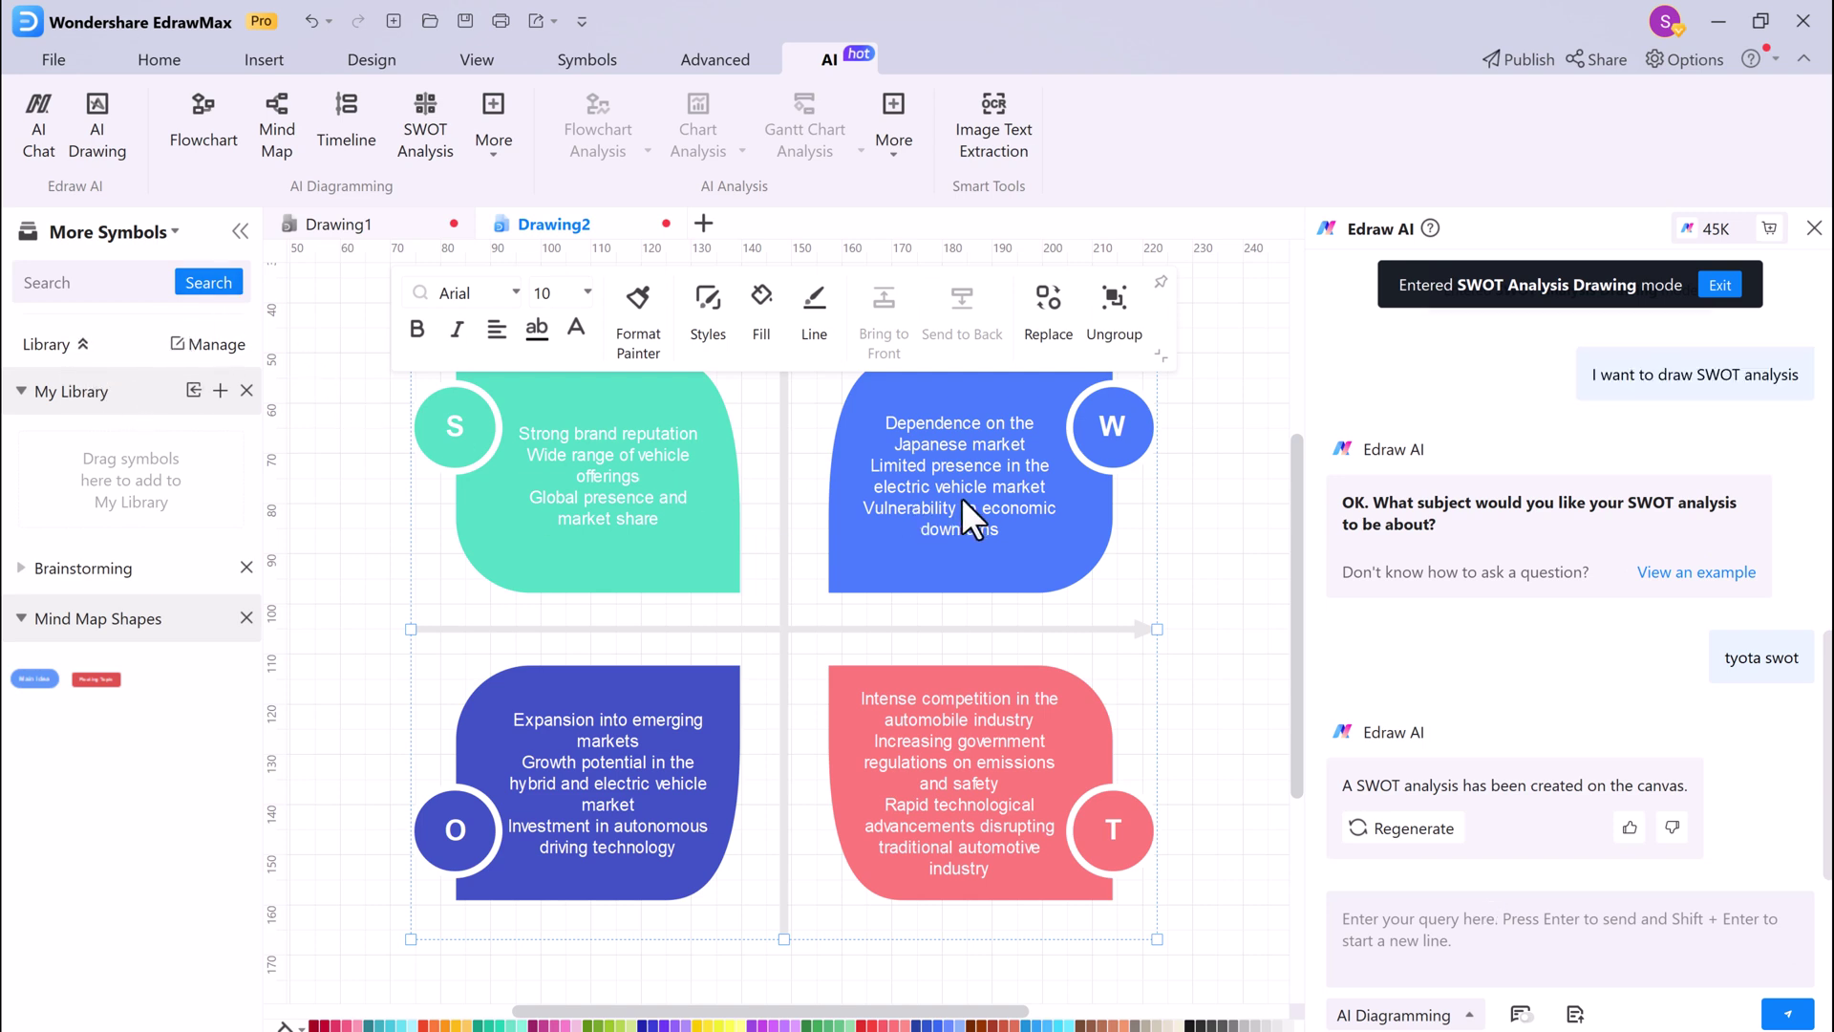
Step: Inspect the Weaknesses, Strengths and Opportunities quadrants, then open Image Text Extraction
{"action": "left_click", "coordinate": [908, 557]}
{"action": "left_click", "coordinate": [604, 523]}
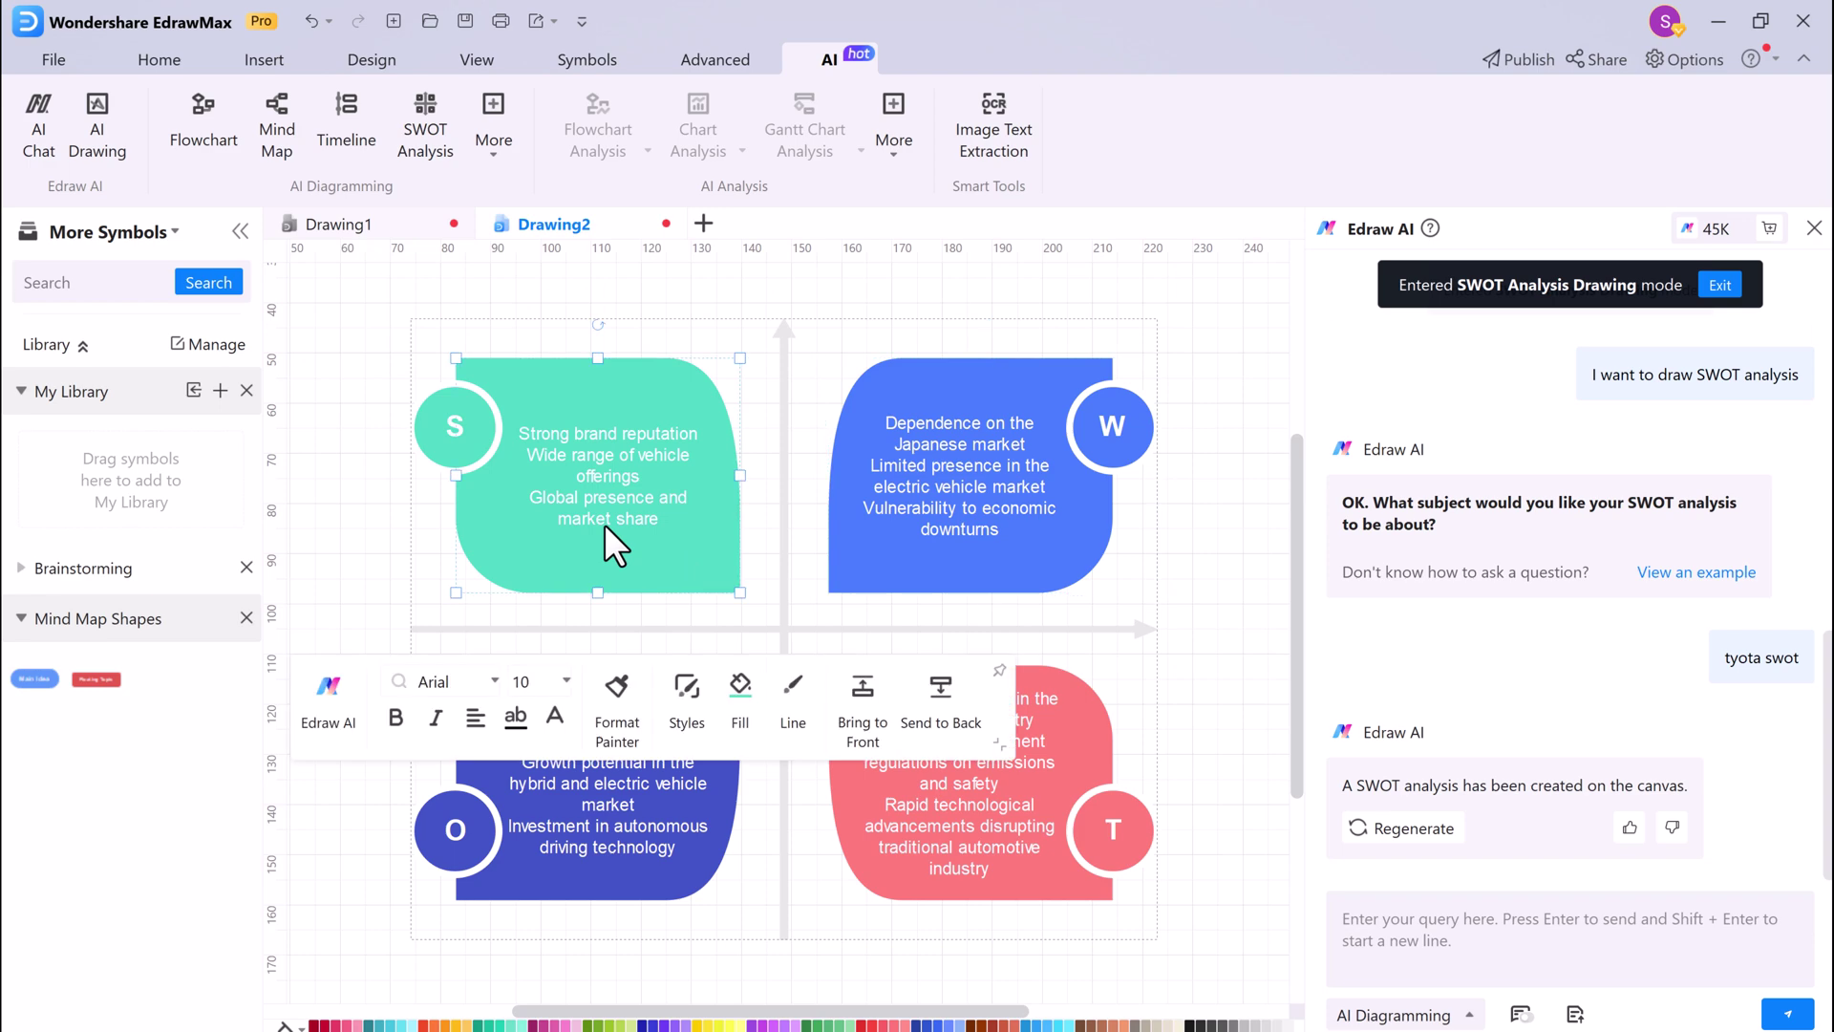
{"action": "left_click", "coordinate": [643, 819]}
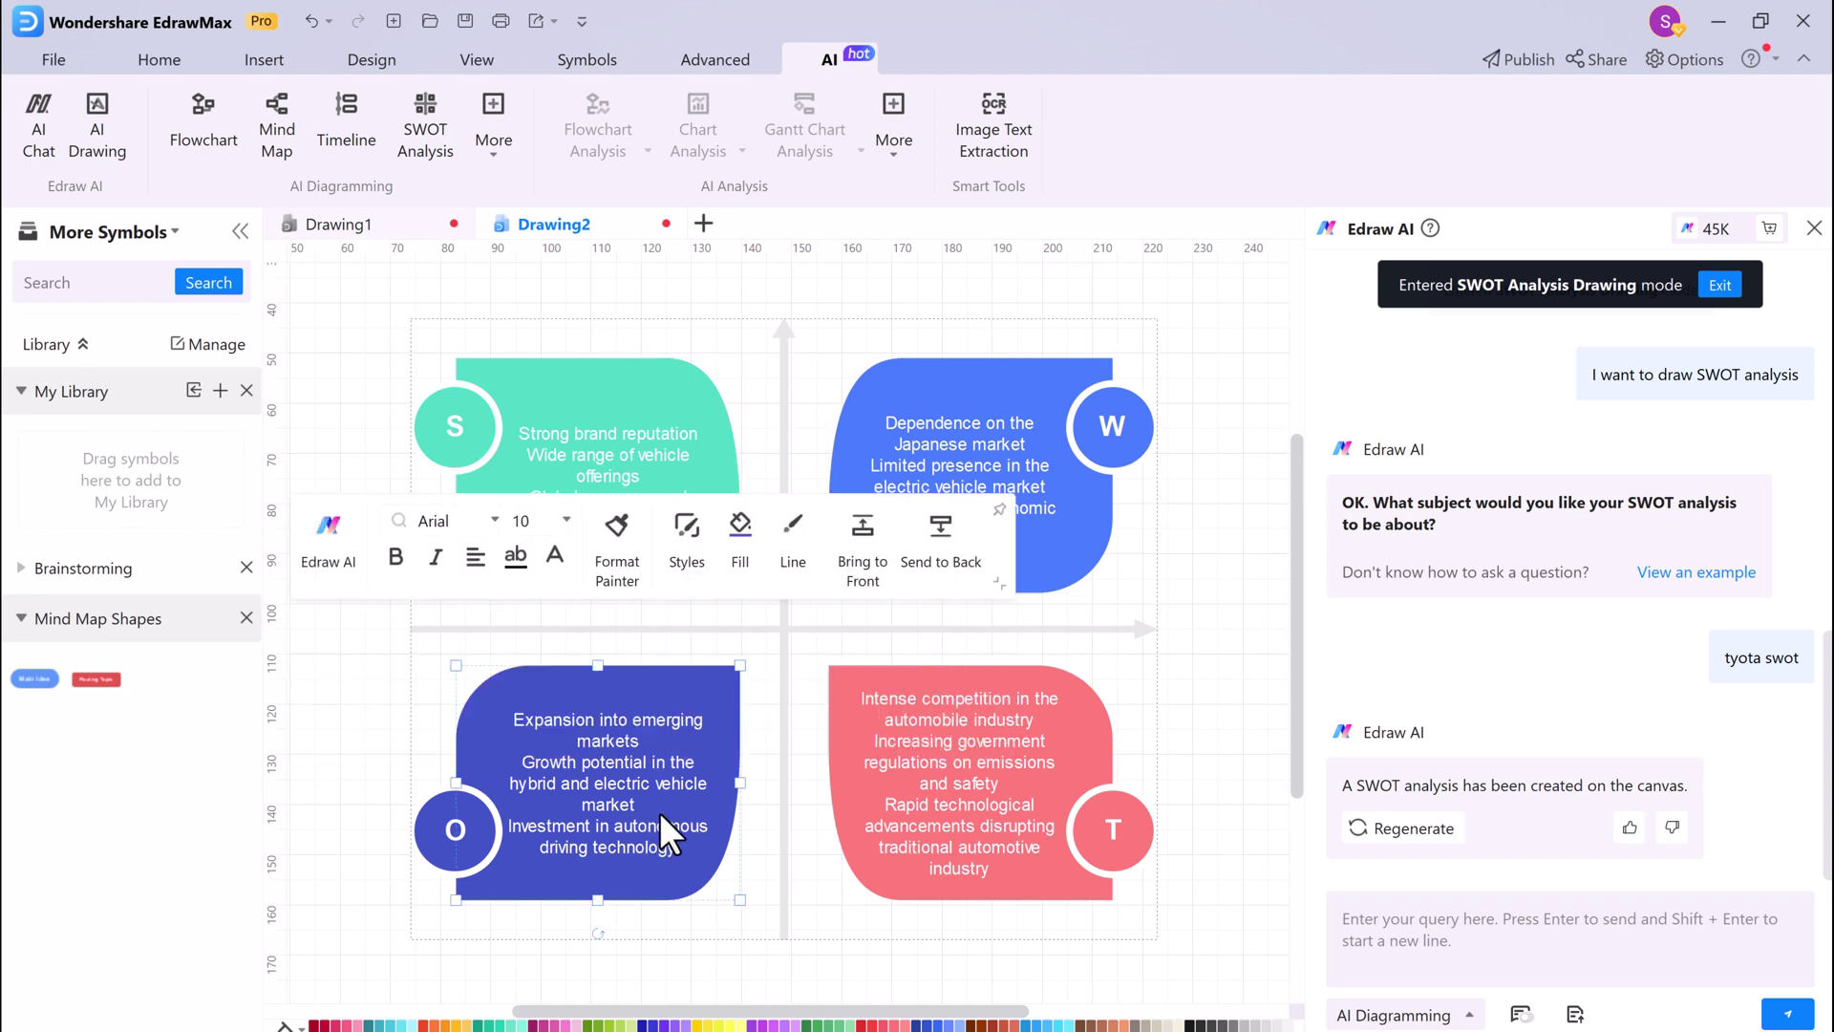
{"action": "left_click_drag", "start_coordinate": [1015, 1011], "coordinate": [1191, 1013]}
{"action": "left_click", "coordinate": [998, 117]}
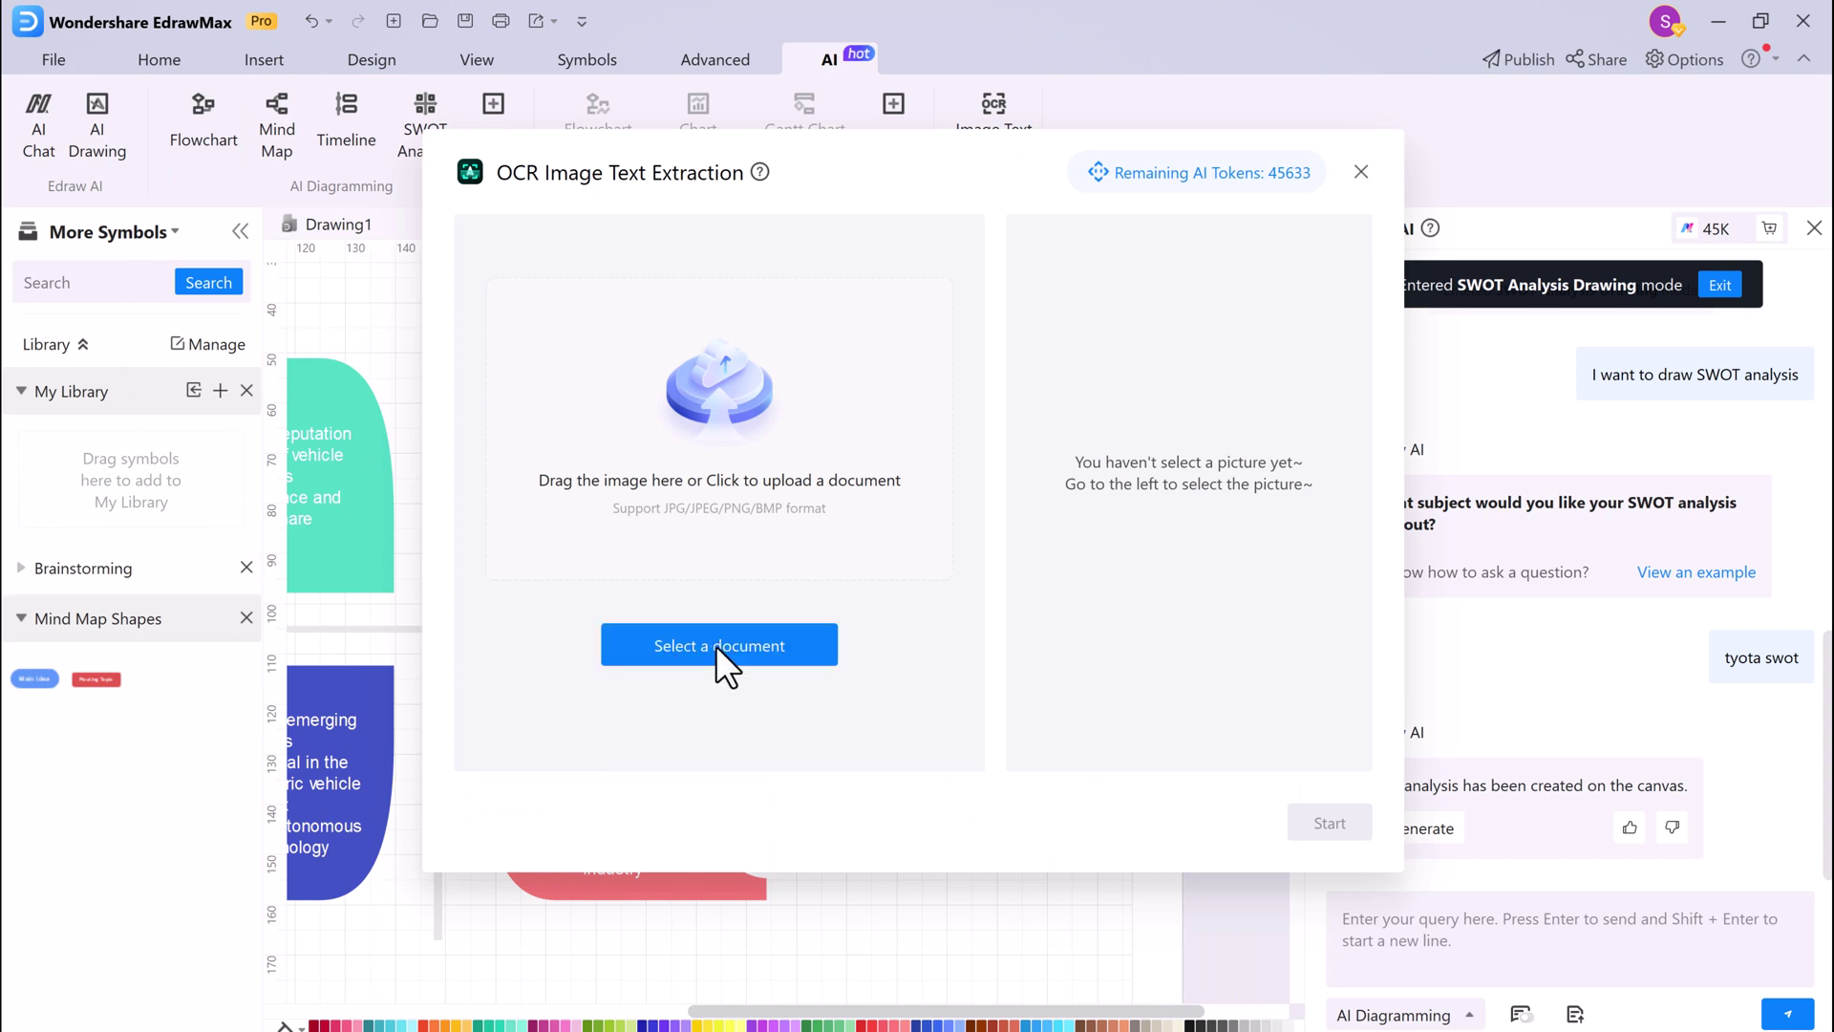
Step: OCR the MiniTool MovieMaker screenshot and drag the resulting text block right of the SWOT
{"action": "left_click", "coordinate": [647, 646]}
{"action": "double_click", "coordinate": [1154, 477]}
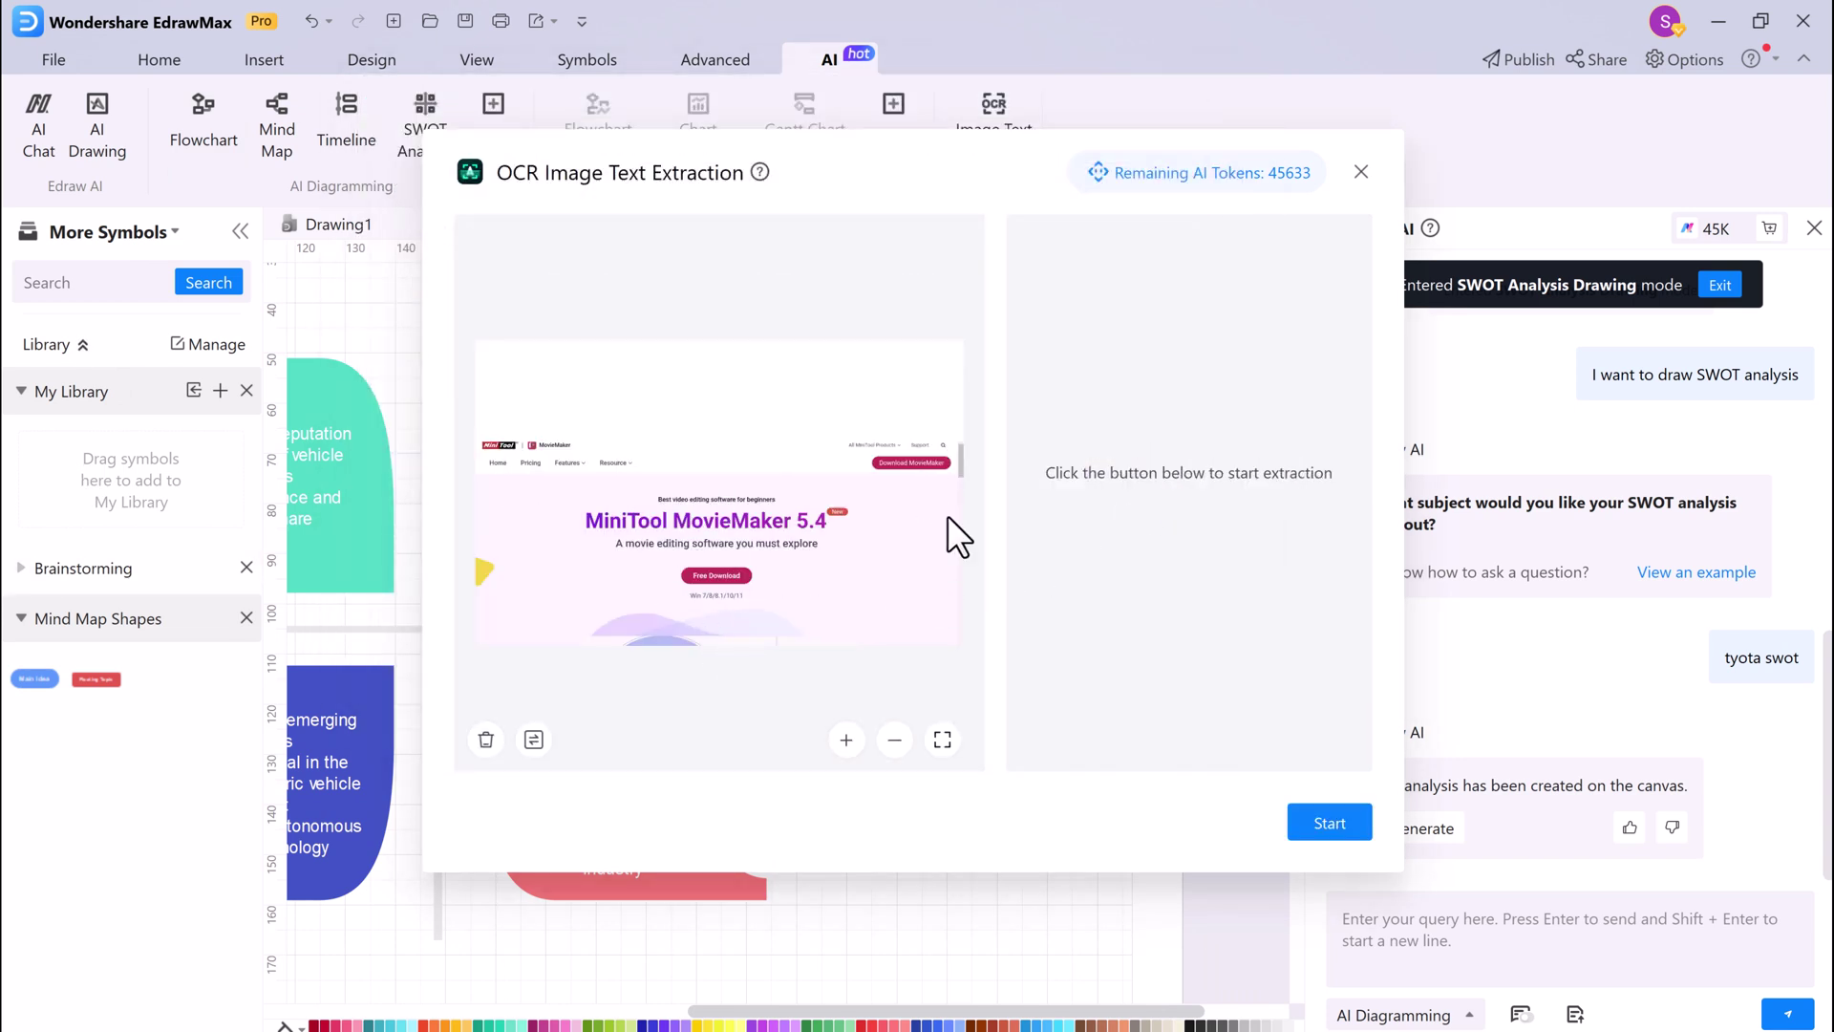
{"action": "left_click", "coordinate": [1329, 819]}
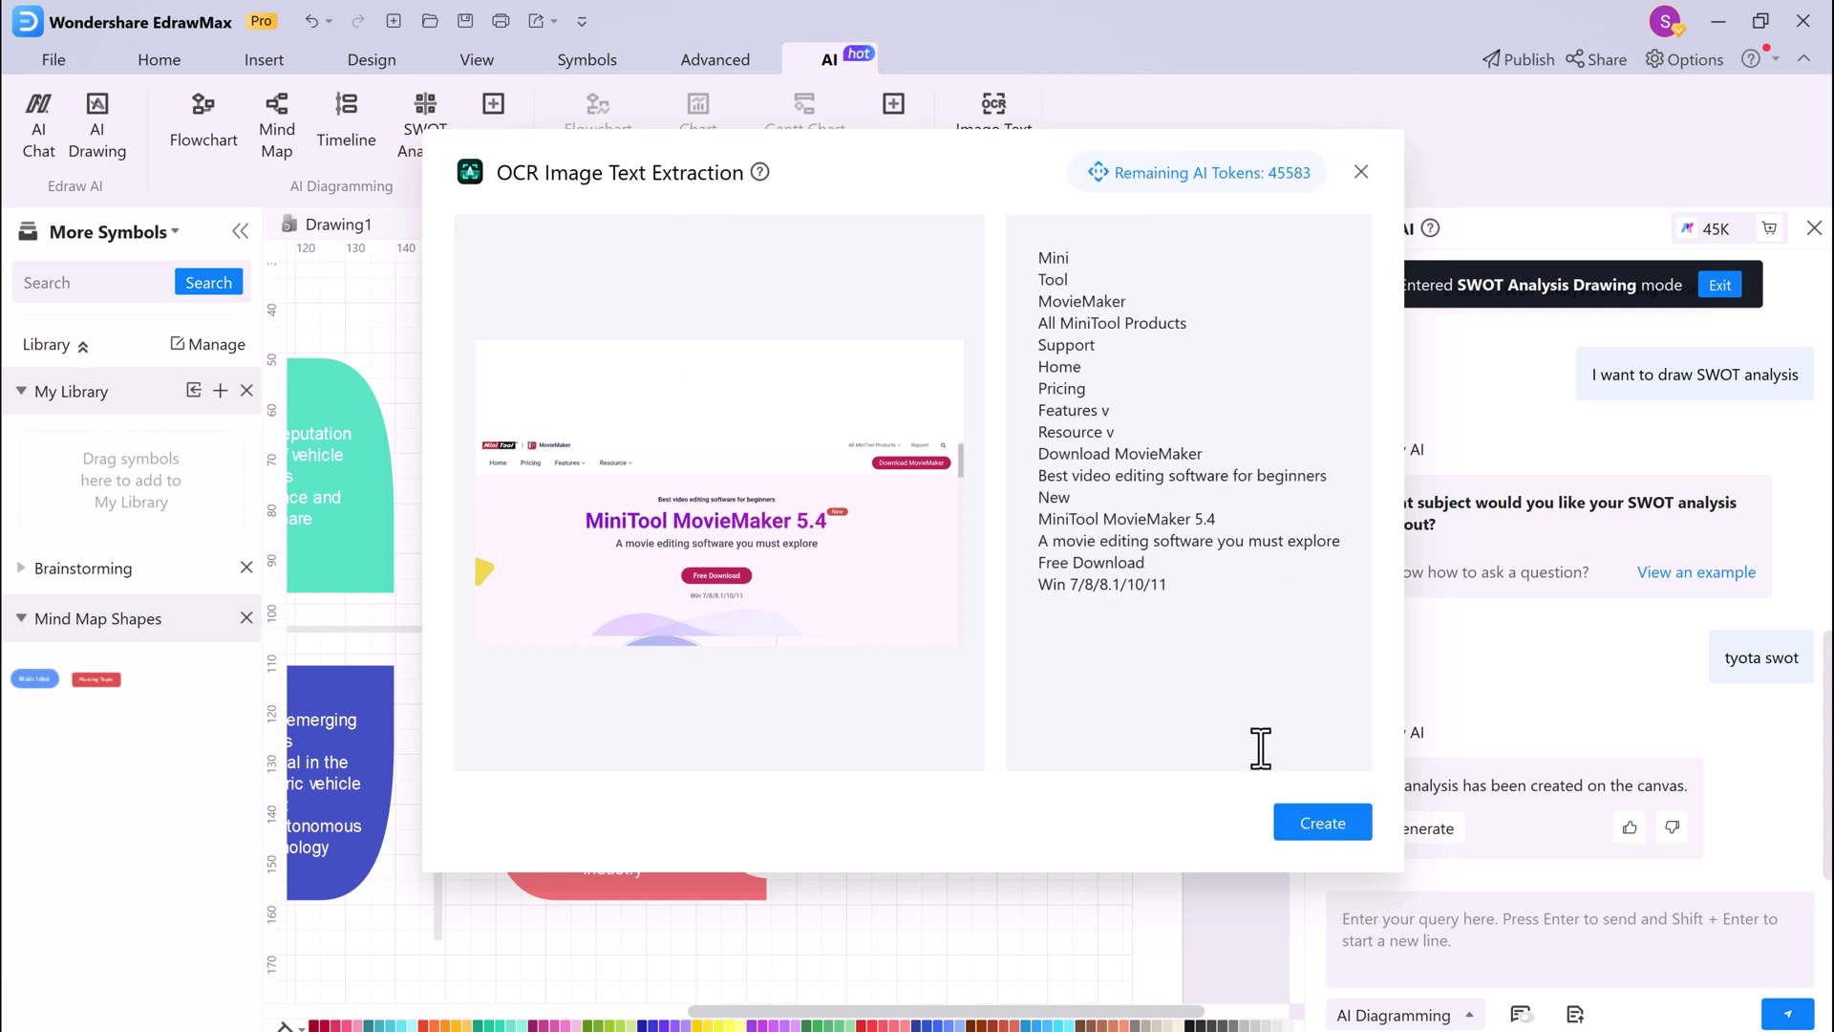
{"action": "left_click", "coordinate": [1300, 825]}
{"action": "left_click", "coordinate": [1361, 172]}
{"action": "left_click_drag", "start_coordinate": [927, 564], "coordinate": [1001, 566]}
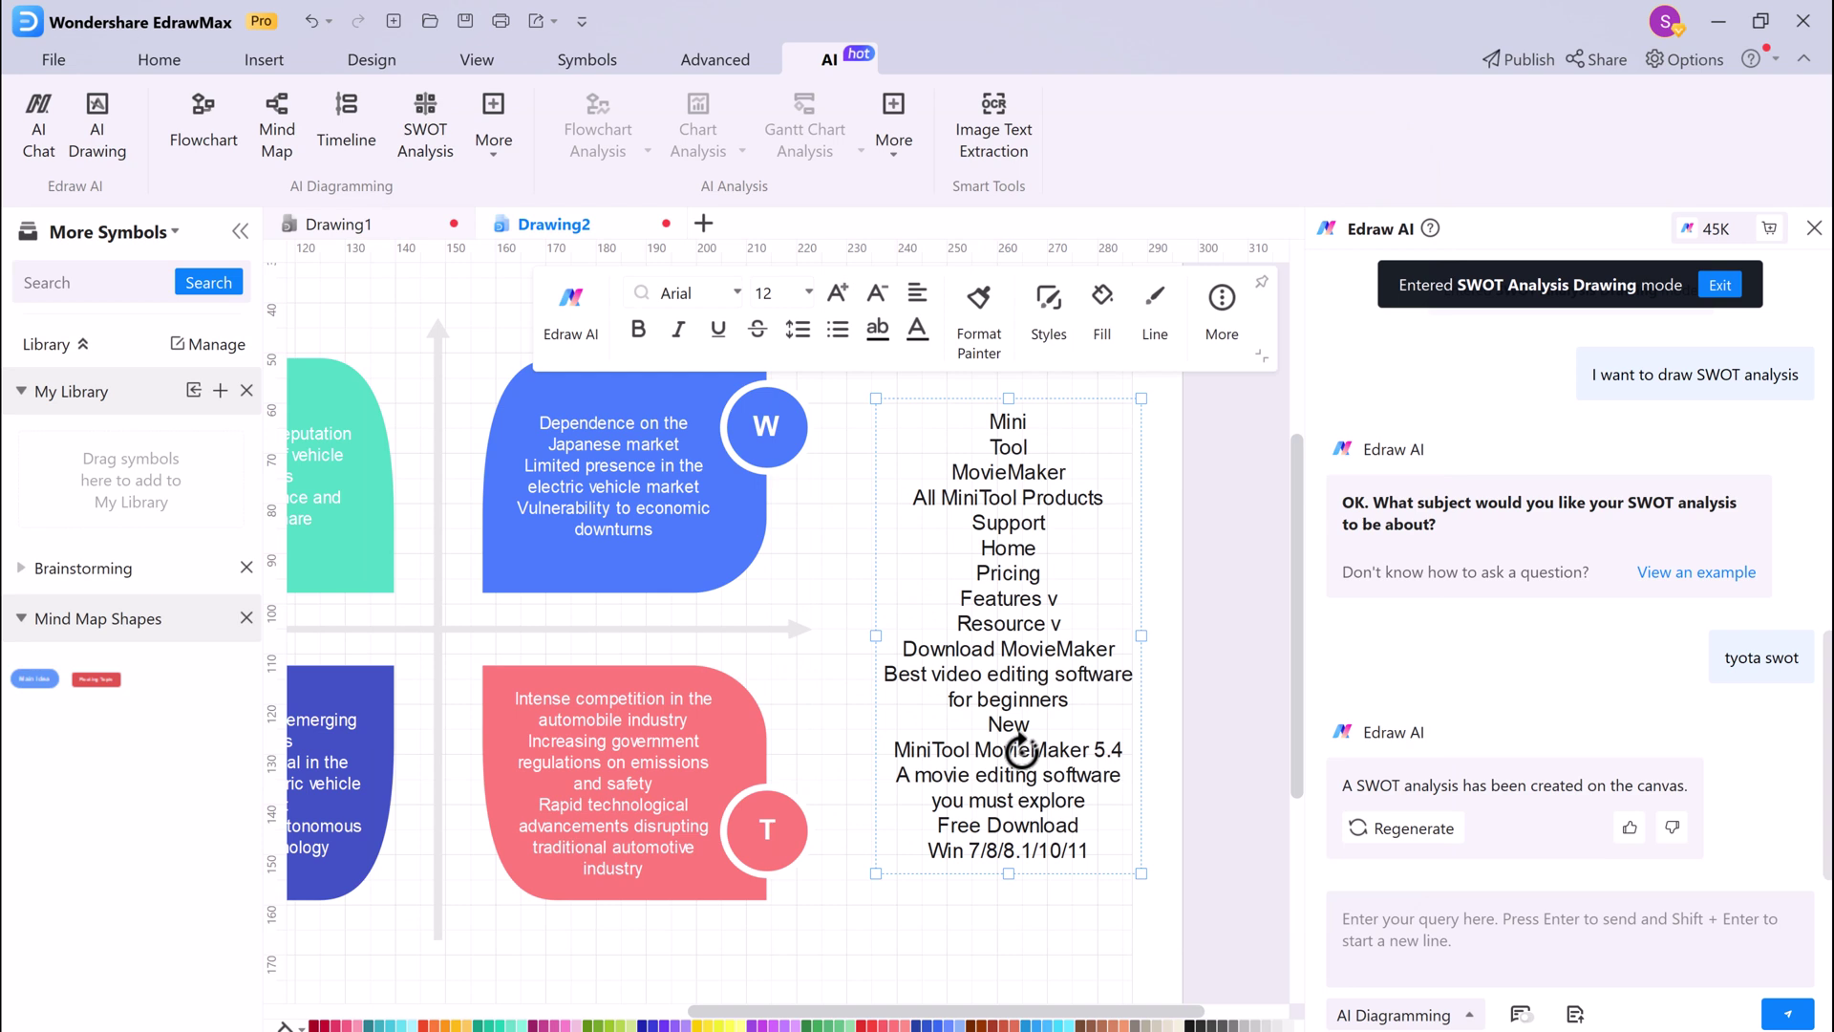
Step: Run Spelling Check, ignoring flagged words like reputation, offerings, markets and market, then close it
{"action": "left_click", "coordinate": [716, 64]}
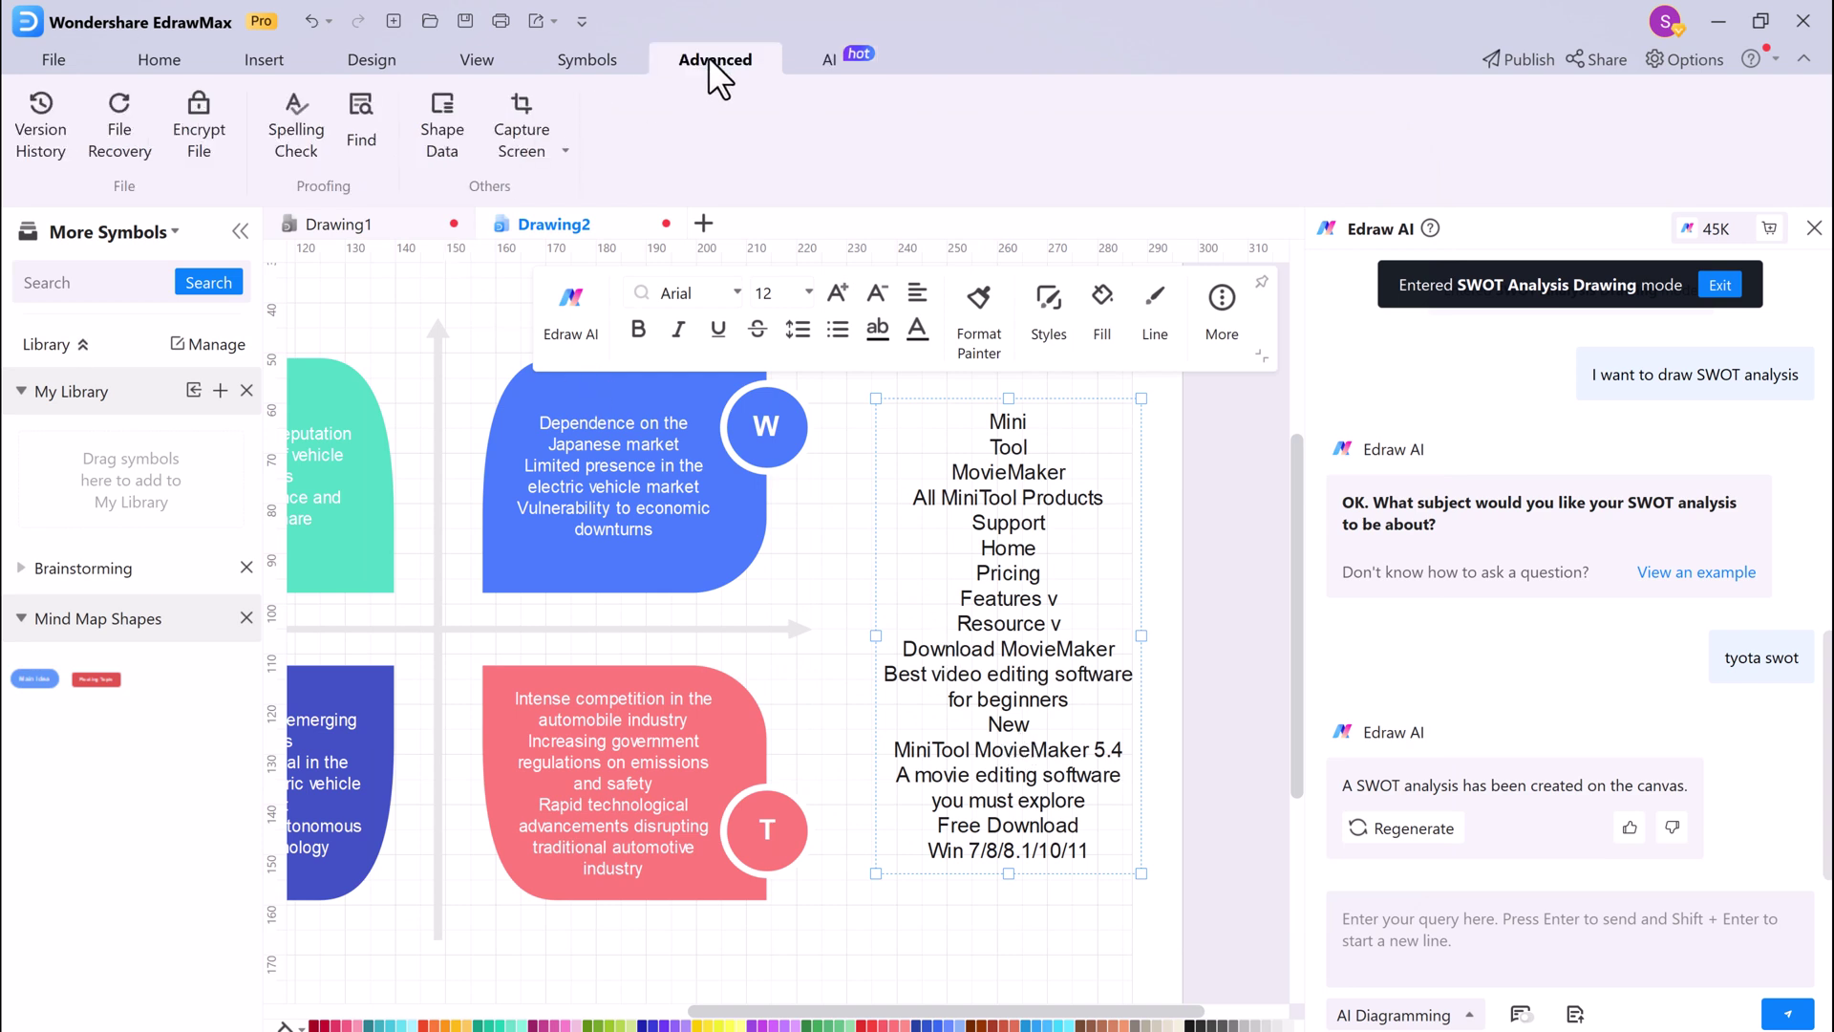
{"action": "left_click", "coordinate": [287, 138]}
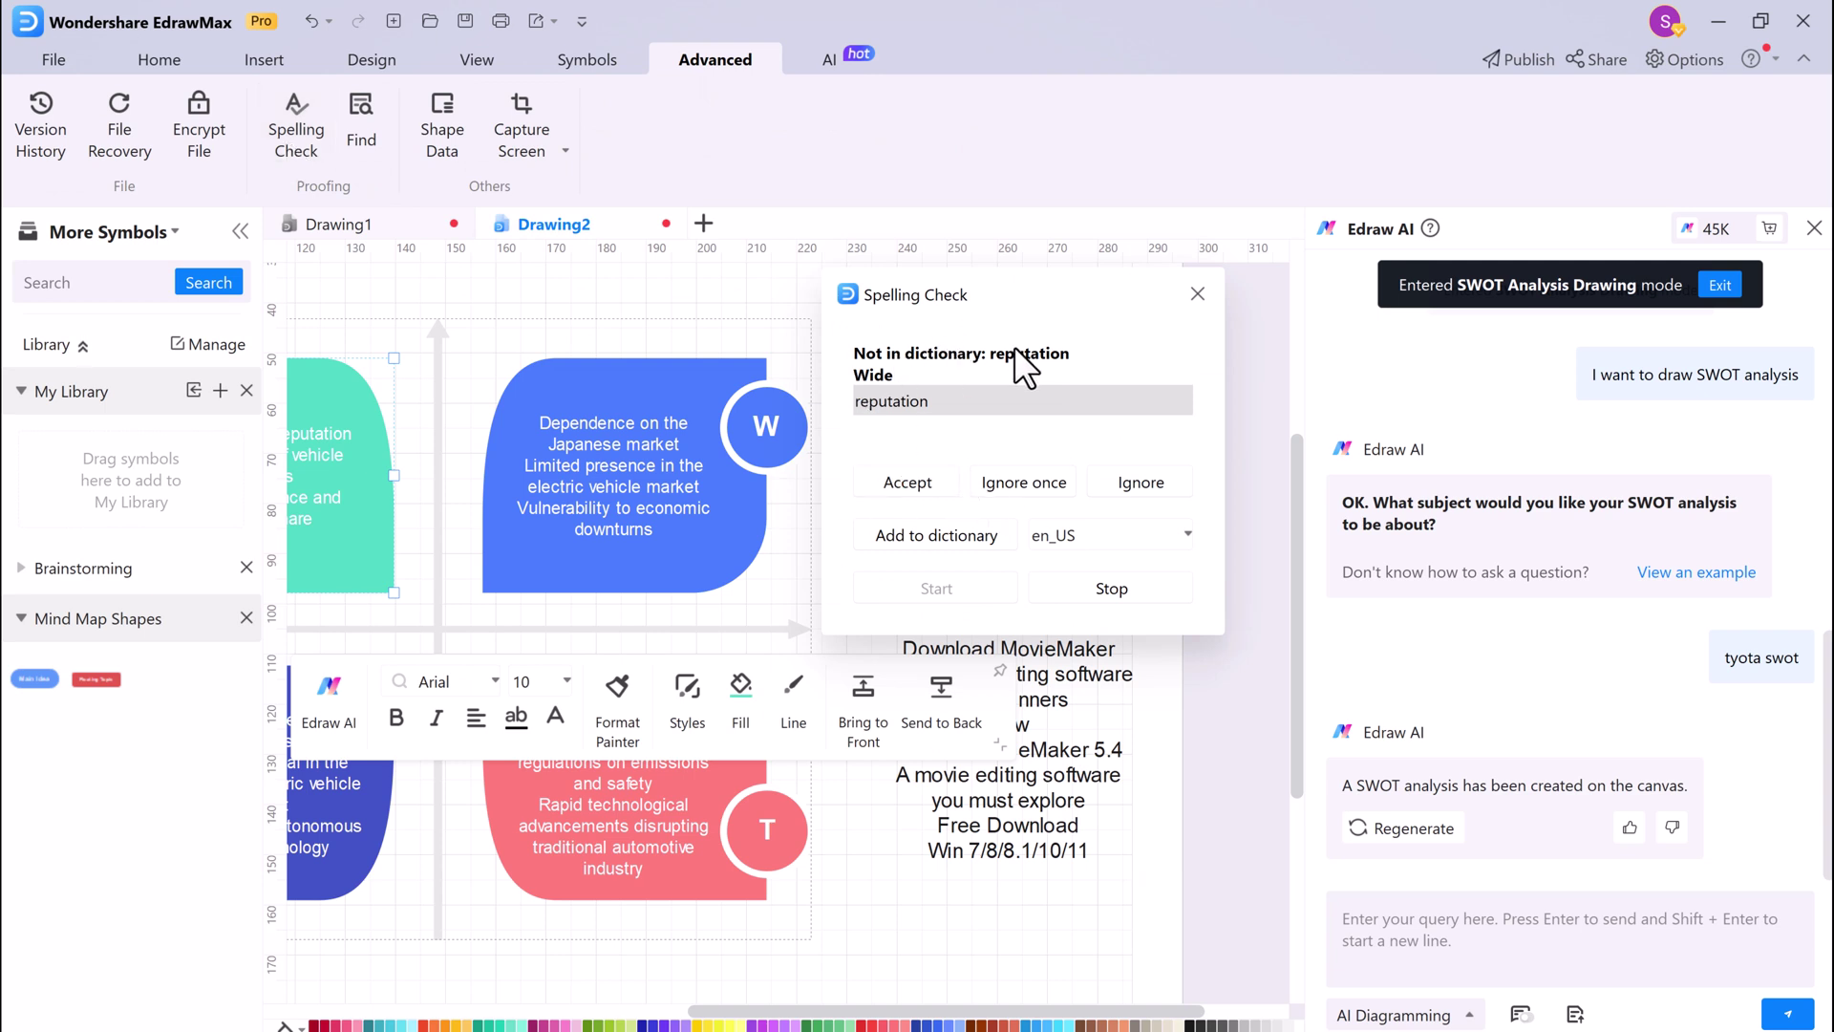
{"action": "left_click", "coordinate": [913, 477]}
{"action": "left_click", "coordinate": [909, 478]}
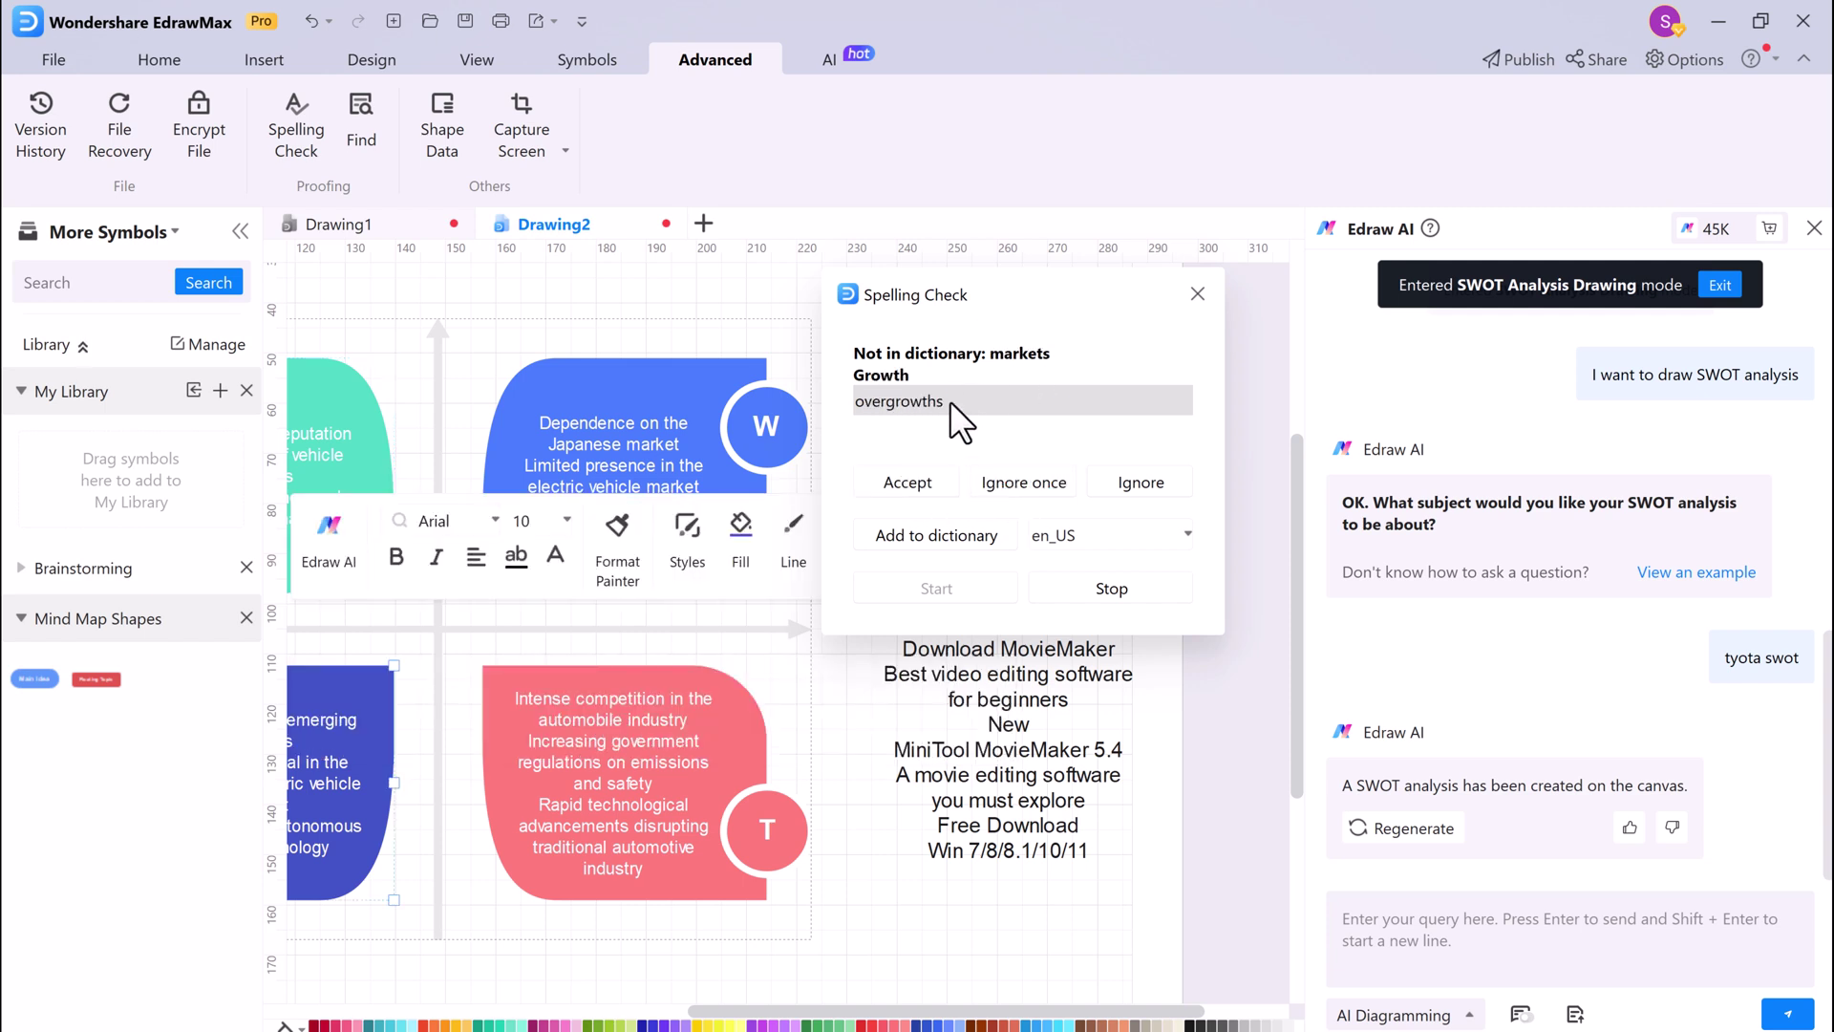
{"action": "left_click", "coordinate": [927, 479]}
{"action": "left_click", "coordinate": [1018, 482]}
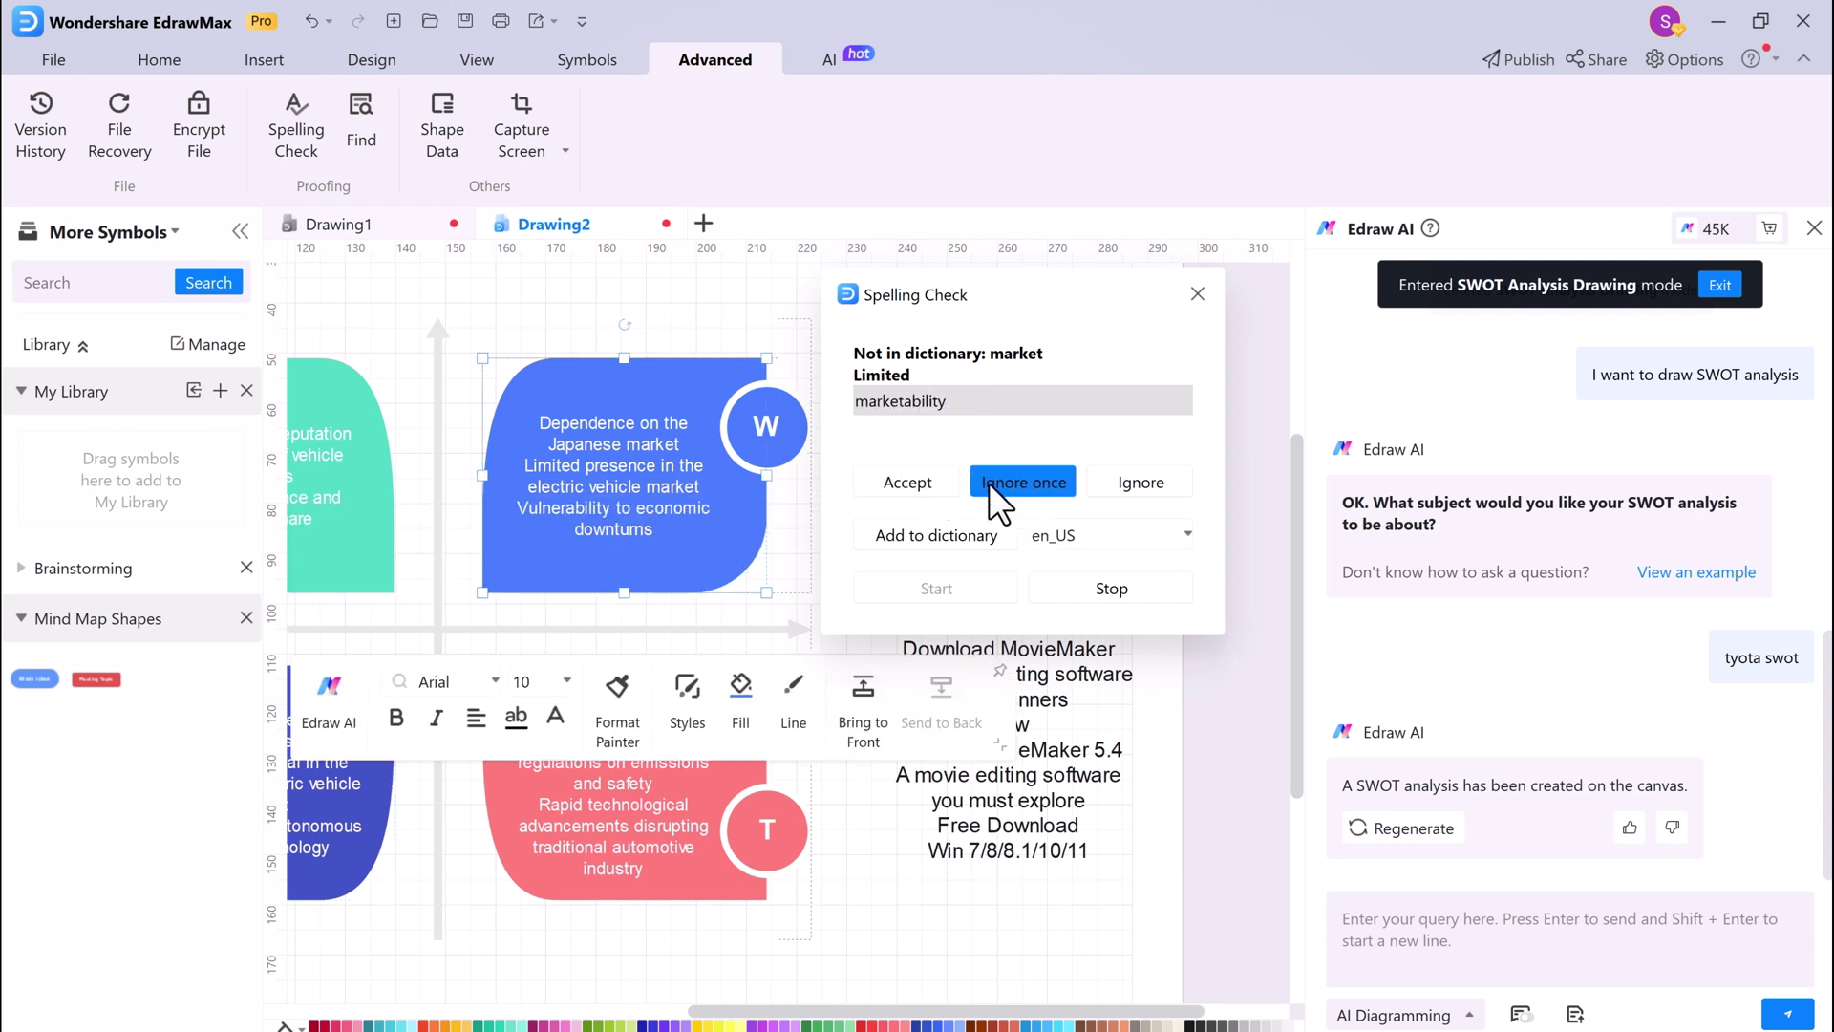
{"action": "left_click", "coordinate": [918, 485]}
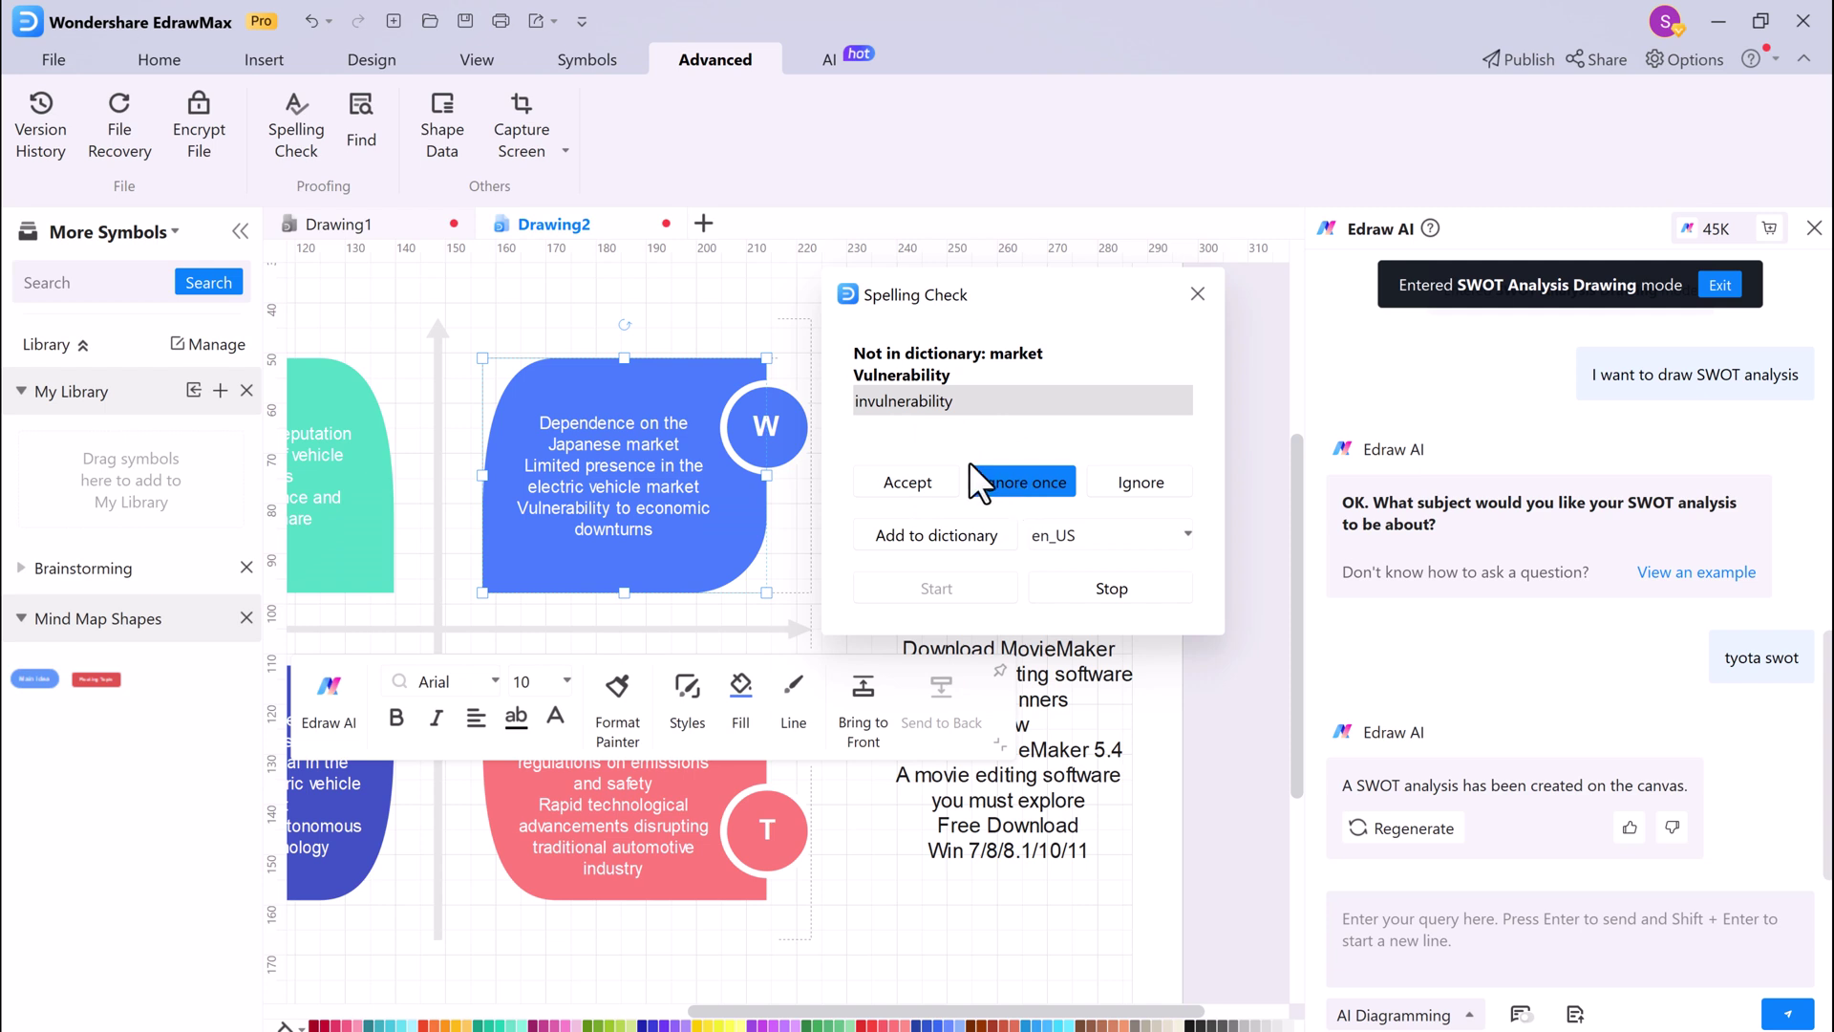
{"action": "left_click", "coordinate": [974, 468]}
{"action": "left_click", "coordinate": [1197, 293]}
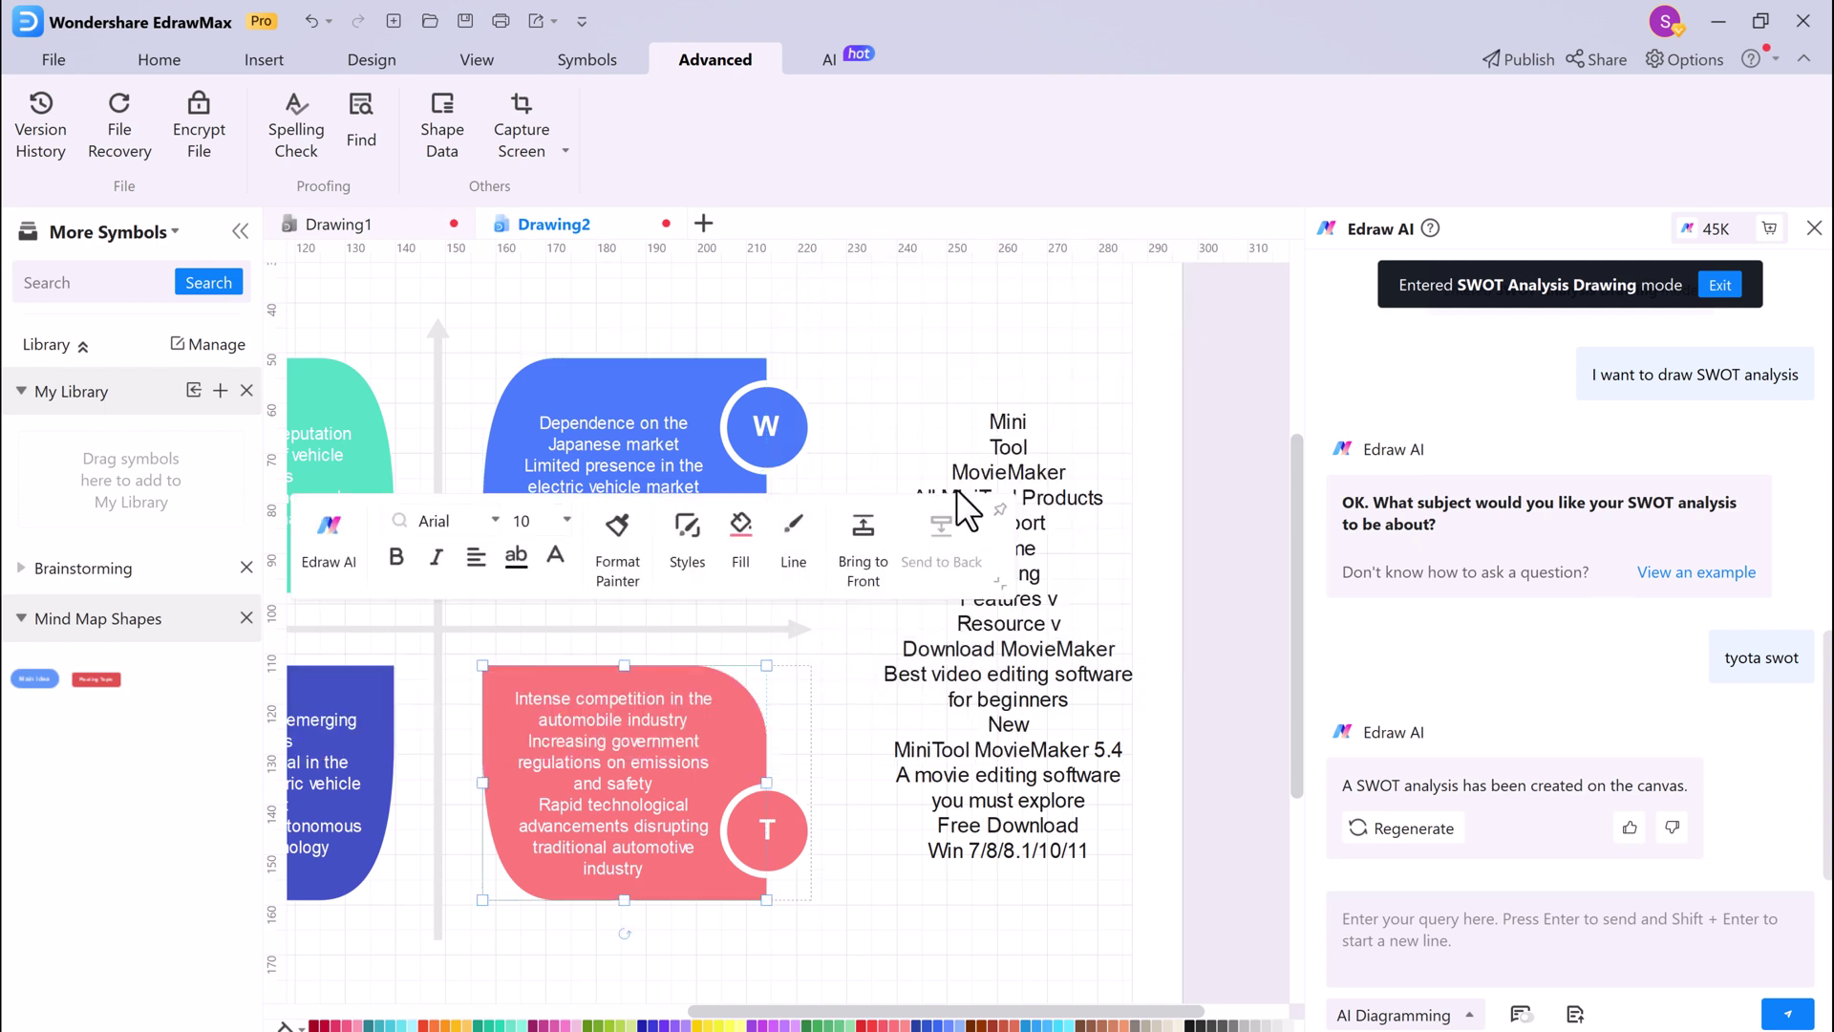
{"action": "left_click", "coordinate": [1128, 659]}
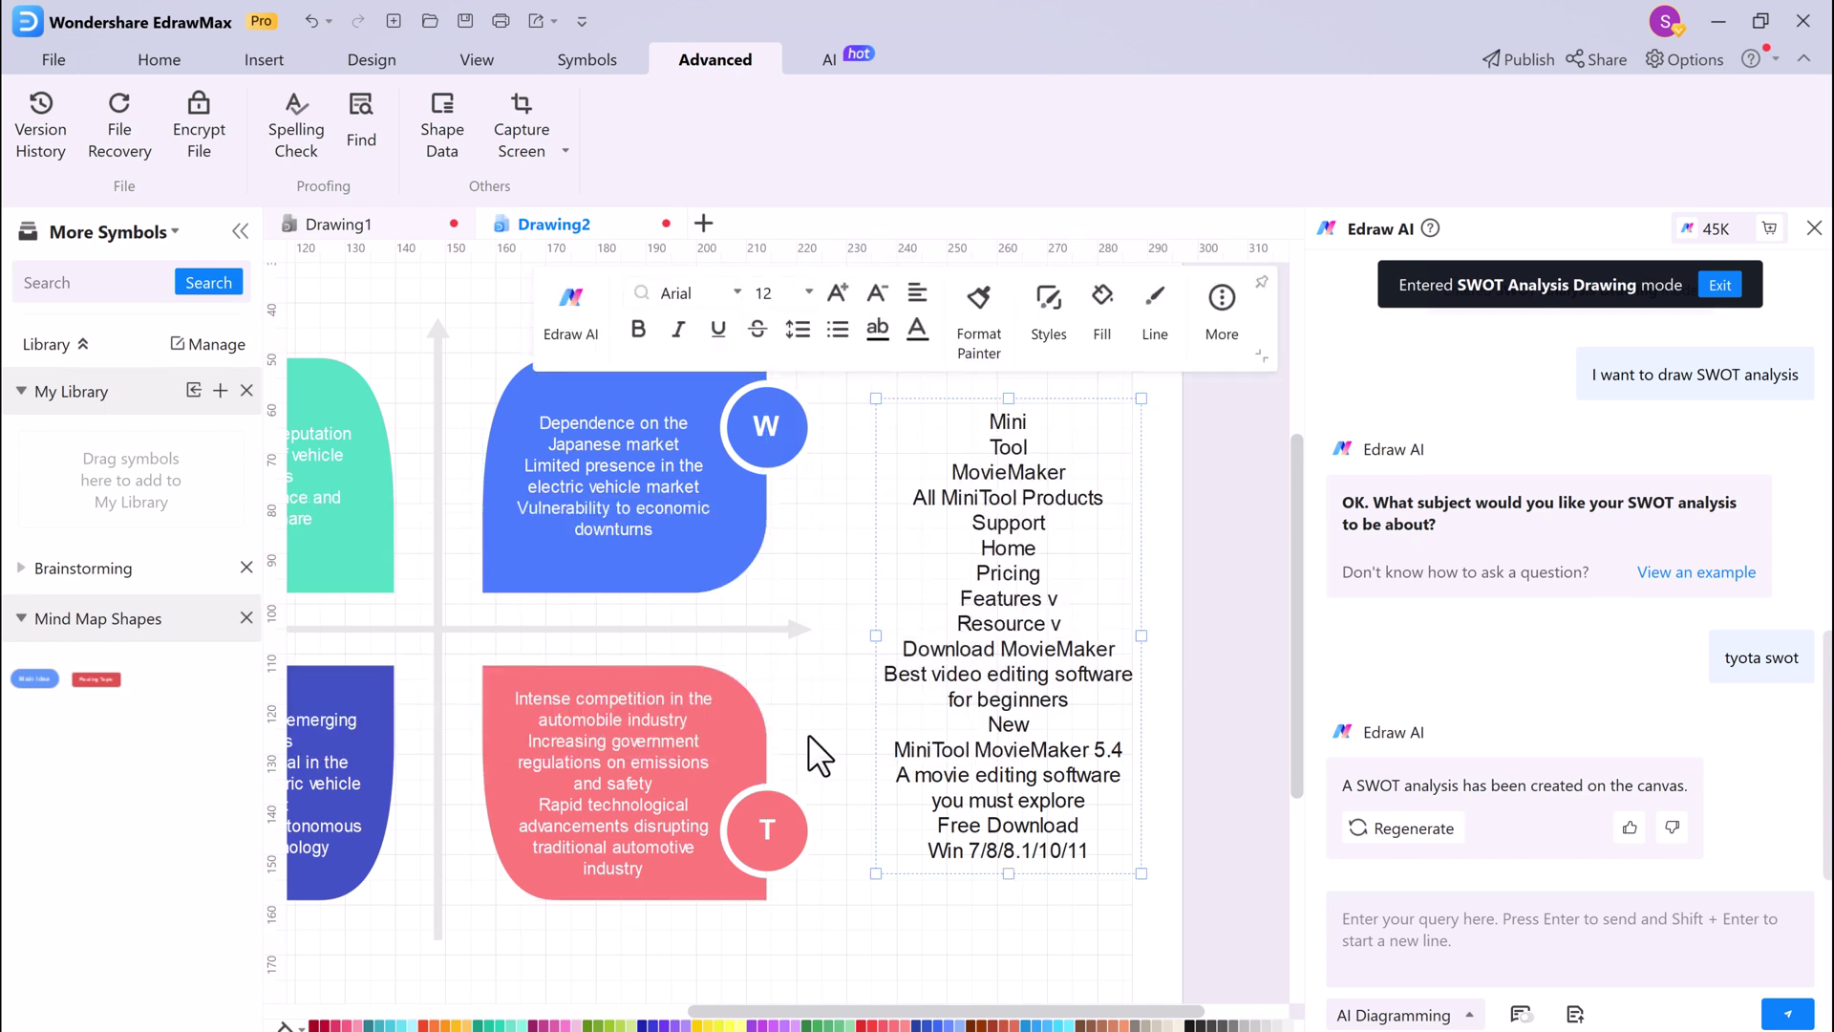